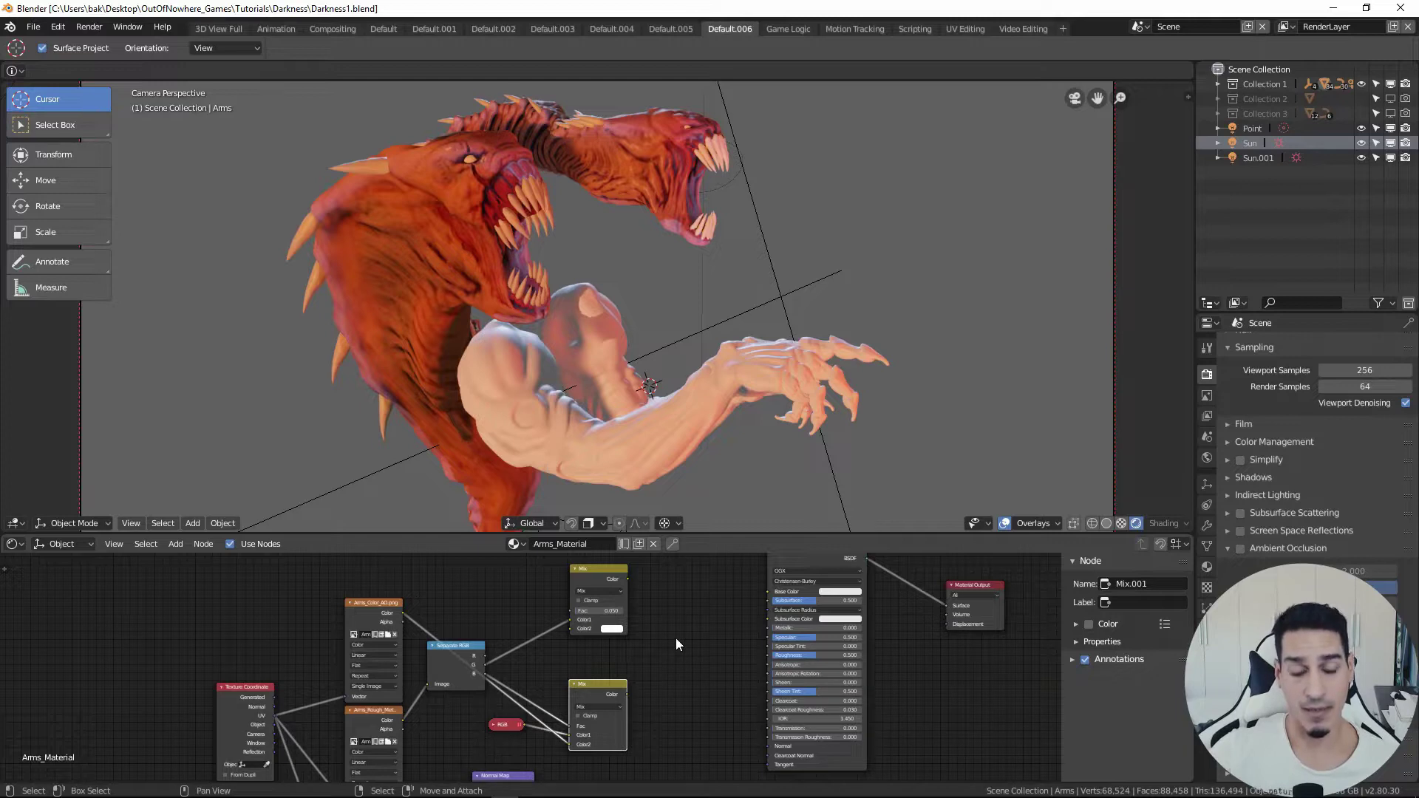
- Orbit and zoom in on the demon, then select the arms mesh
{"action": "middle_click_drag", "start_coordinate": [627, 371], "coordinate": [667, 393]}
{"action": "scroll", "coordinate": [672, 401], "scroll_direction": "up", "scroll_amount": 3}
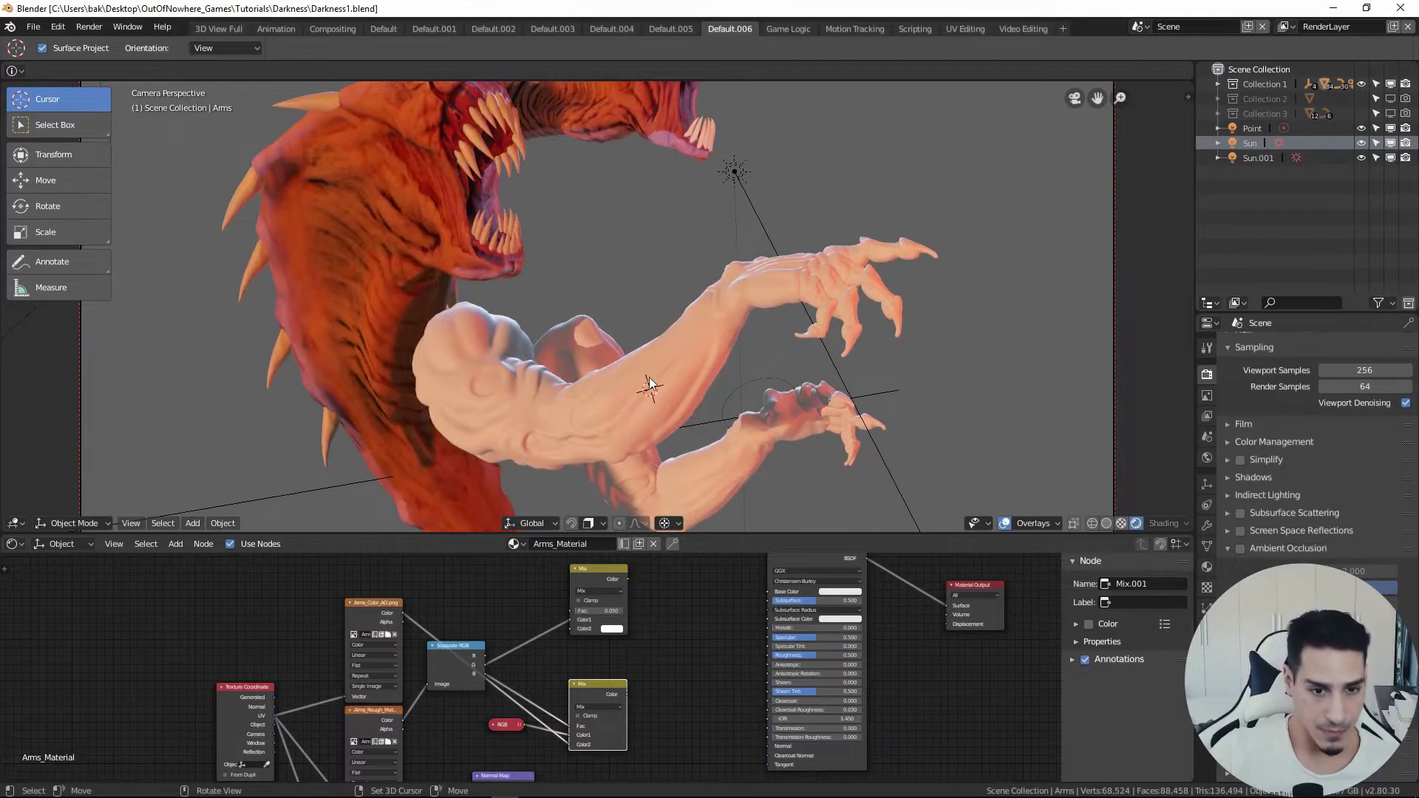
{"action": "left_click", "coordinate": [684, 343]}
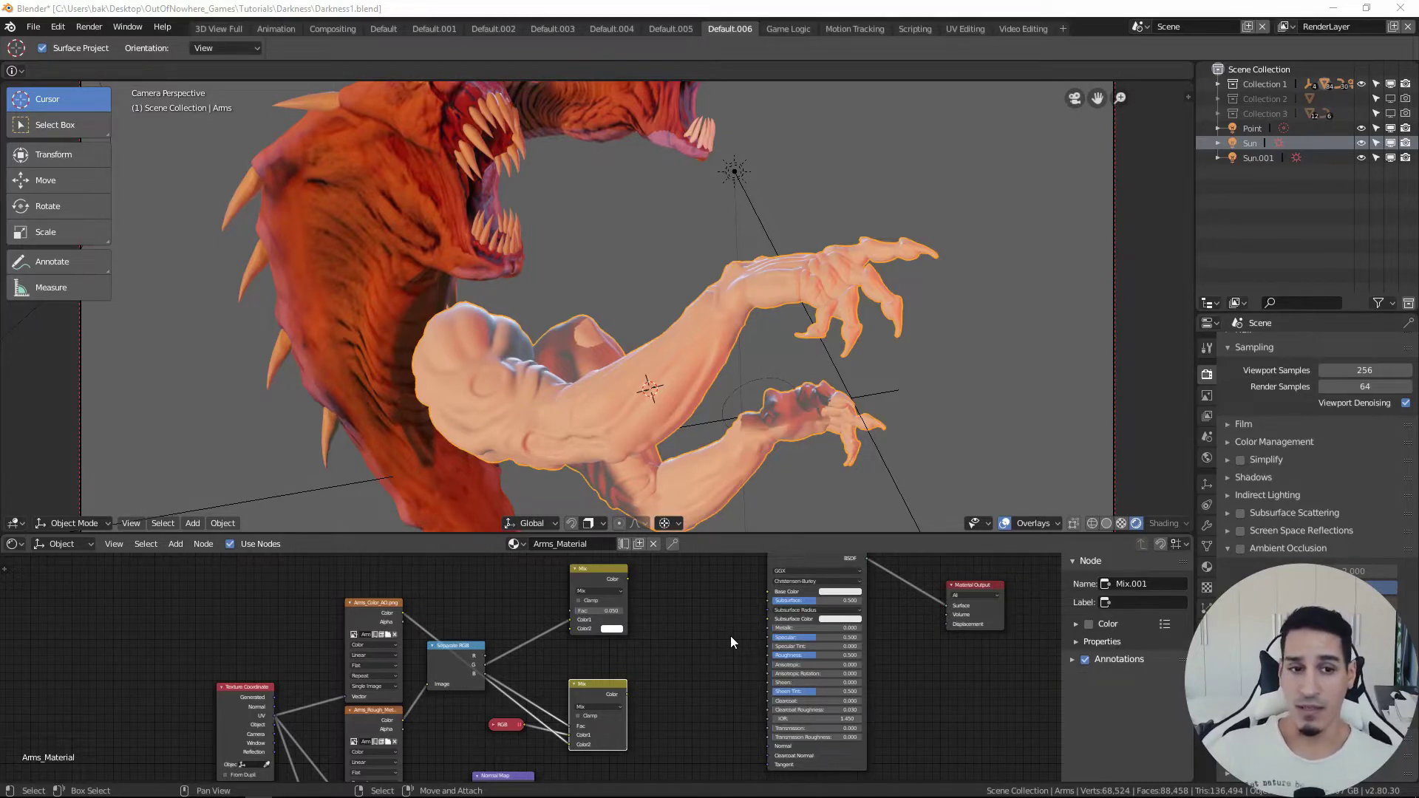
- Zoom the Shader Editor and select the Arms_Color_AO colour texture node
{"action": "scroll", "coordinate": [332, 603], "scroll_direction": "up", "scroll_amount": 2}
{"action": "left_click", "coordinate": [407, 614]}
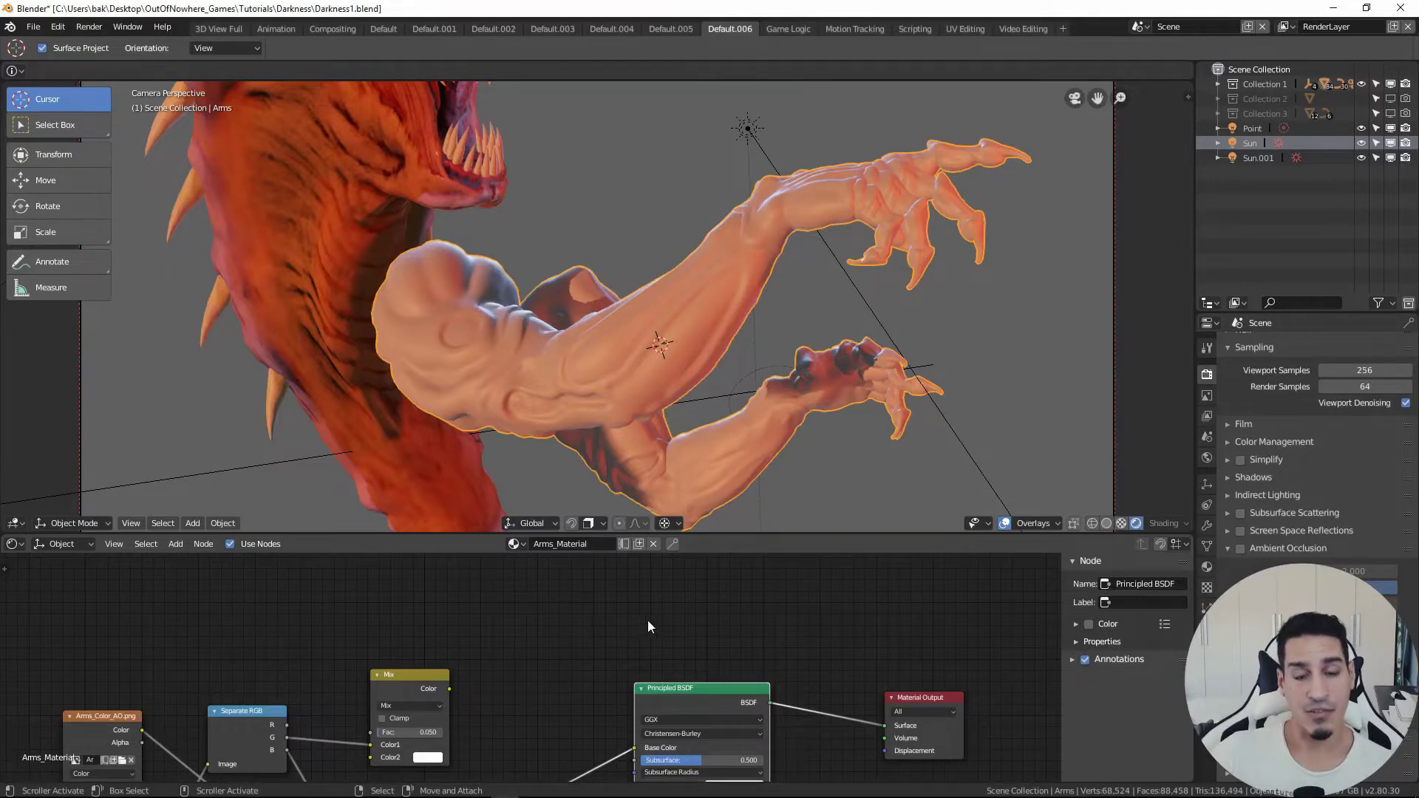
- Add an Emission node fed by Arms_Color_AO Color and wire it into Material Output Surface
{"action": "middle_click_drag", "start_coordinate": [660, 604], "coordinate": [638, 631]}
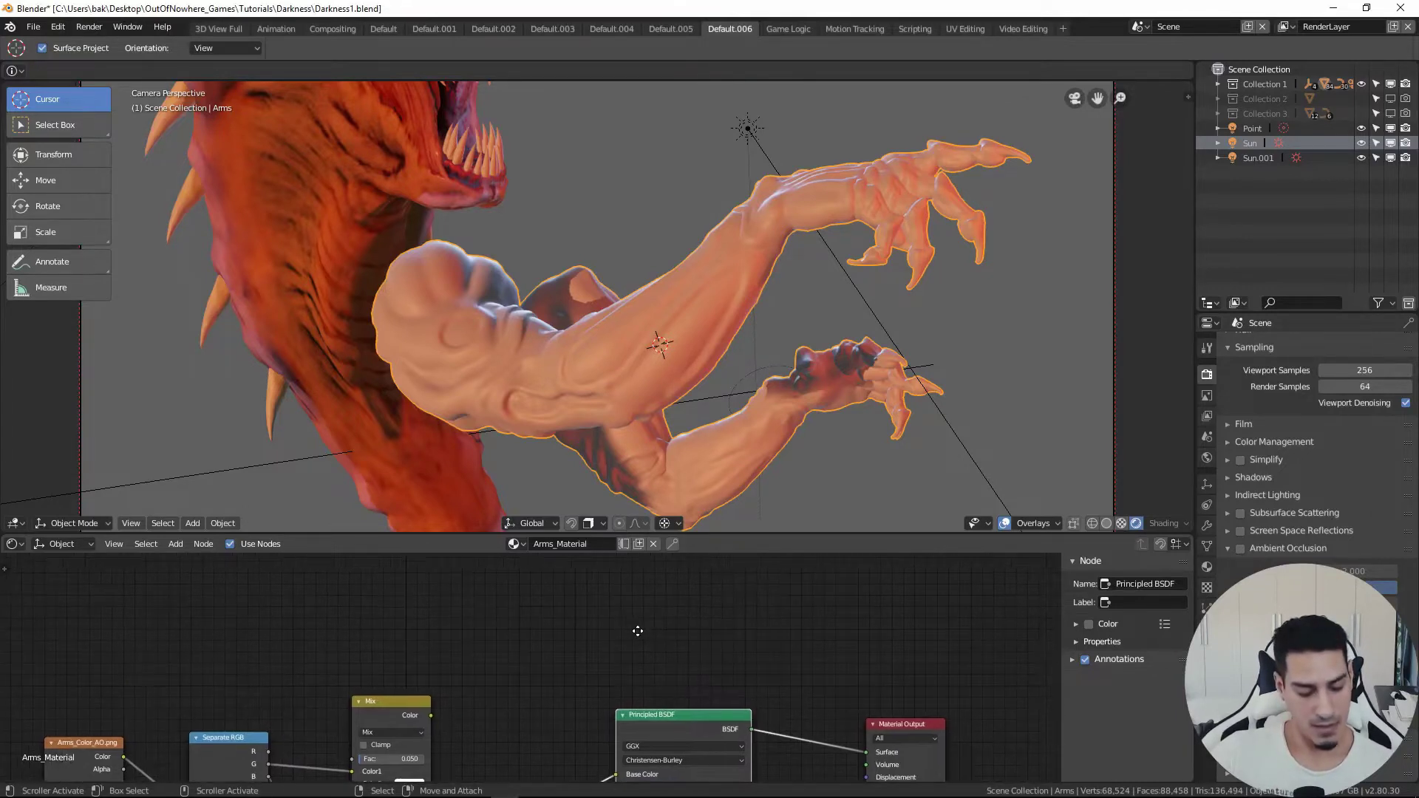
{"action": "key", "text": "shift+a"}
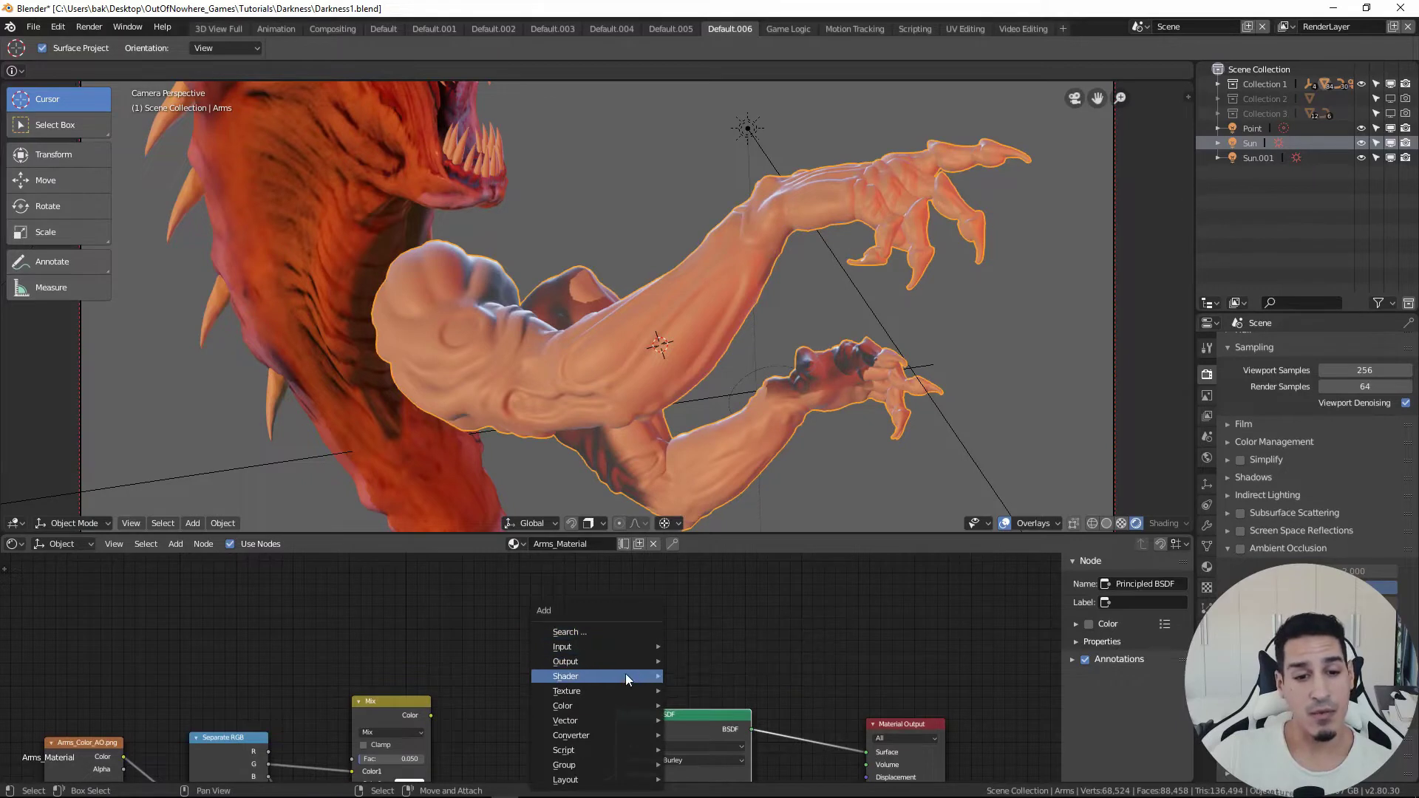
{"action": "mouse_move", "coordinate": [623, 677]}
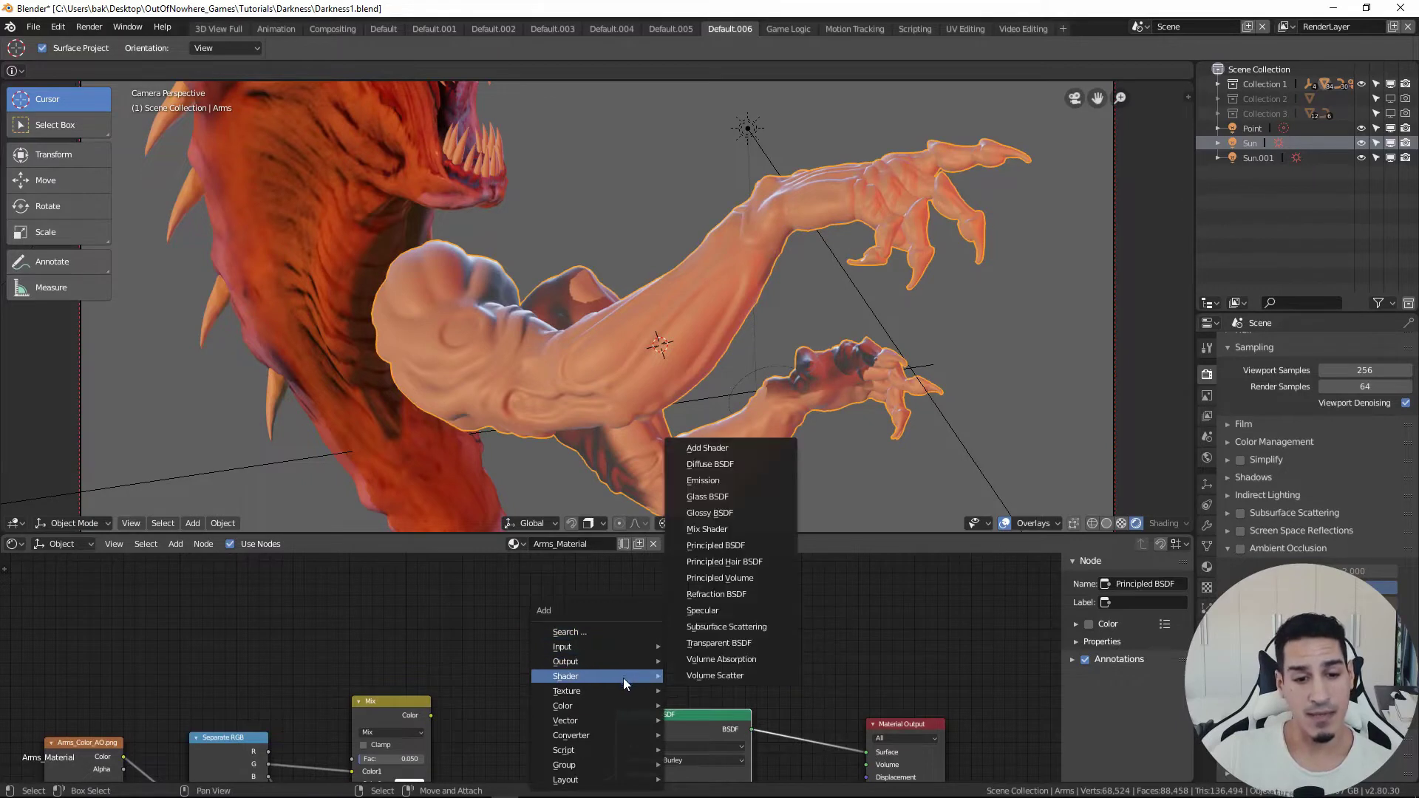
{"action": "left_click", "coordinate": [737, 487]}
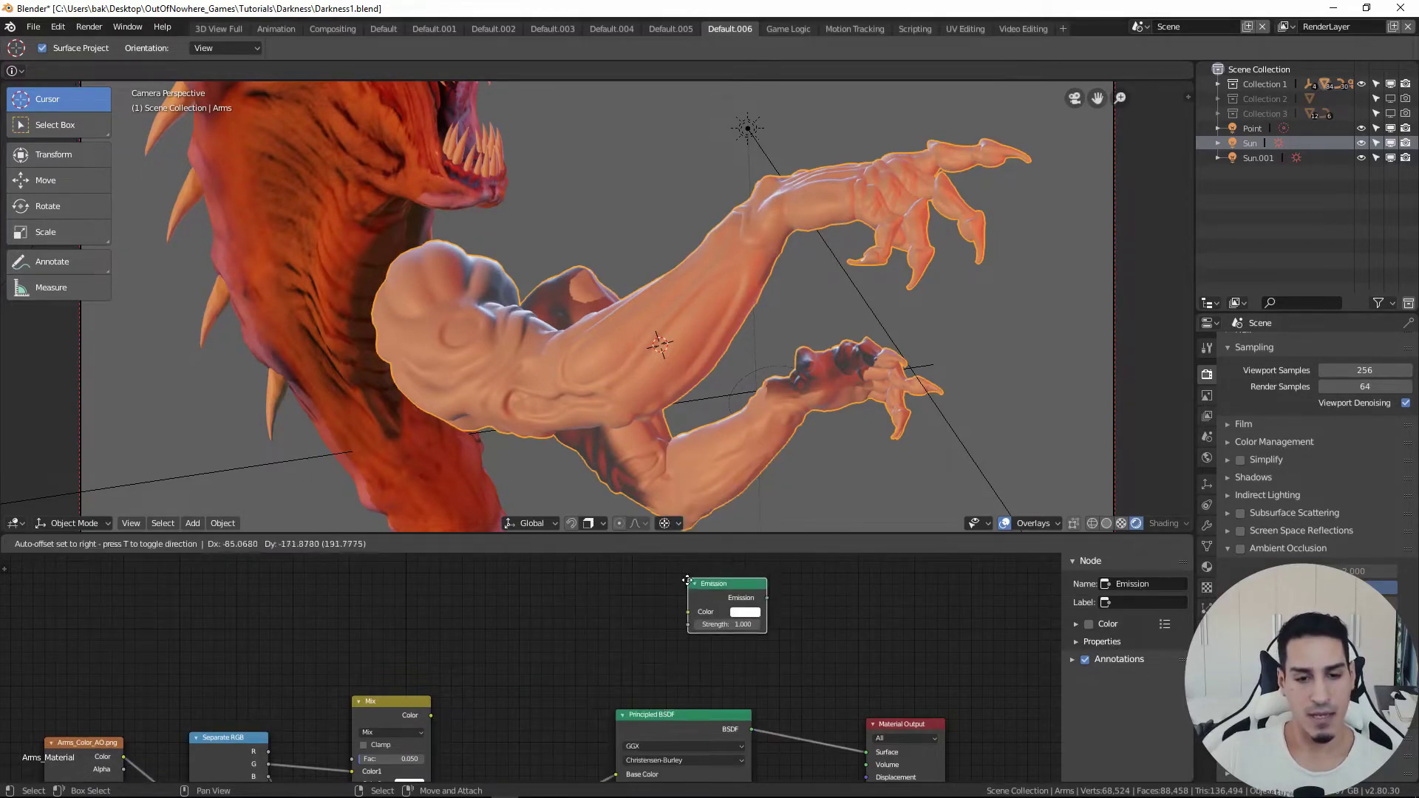
{"action": "left_click", "coordinate": [642, 590]}
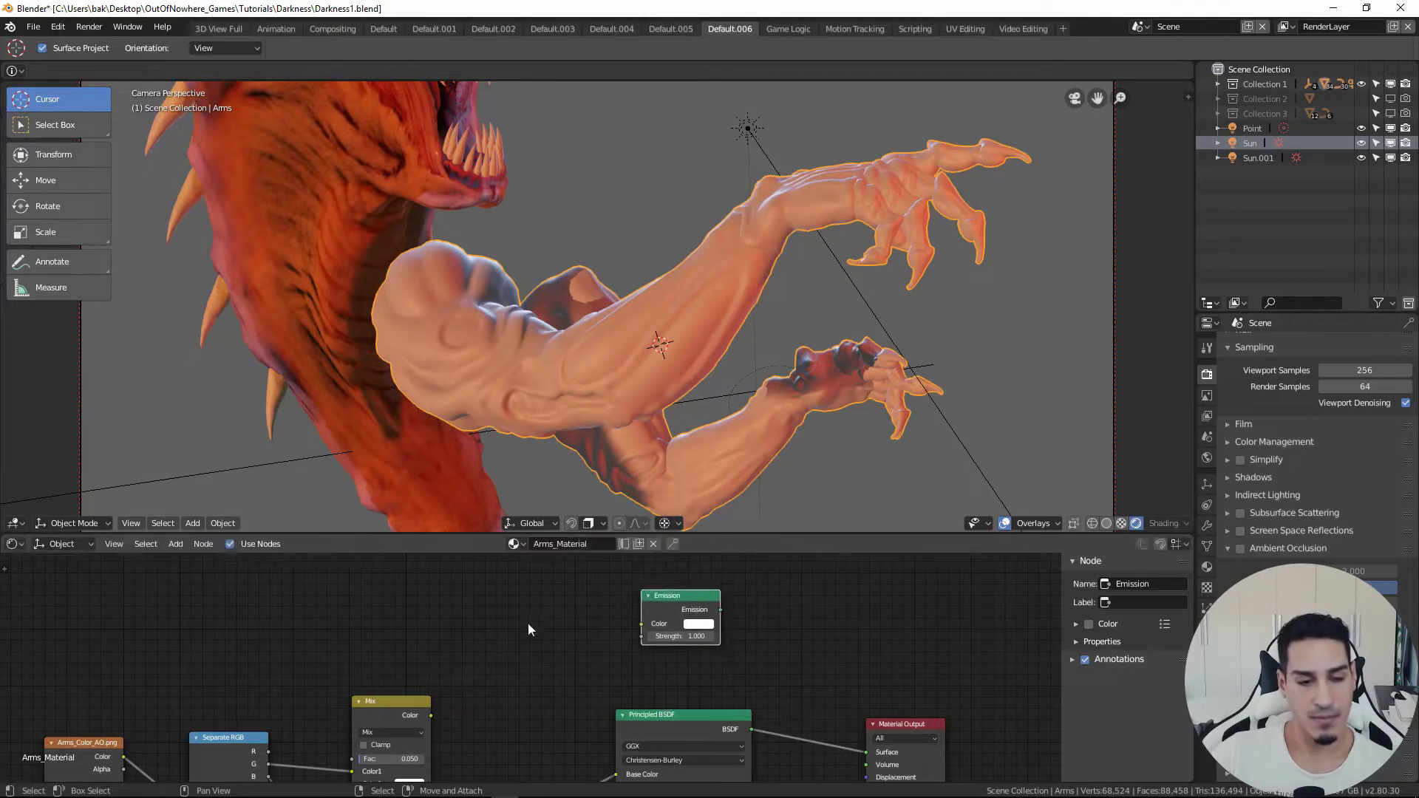
{"action": "middle_click_drag", "start_coordinate": [457, 701], "coordinate": [487, 677]}
{"action": "scroll", "coordinate": [487, 677], "scroll_direction": "down", "scroll_amount": 1}
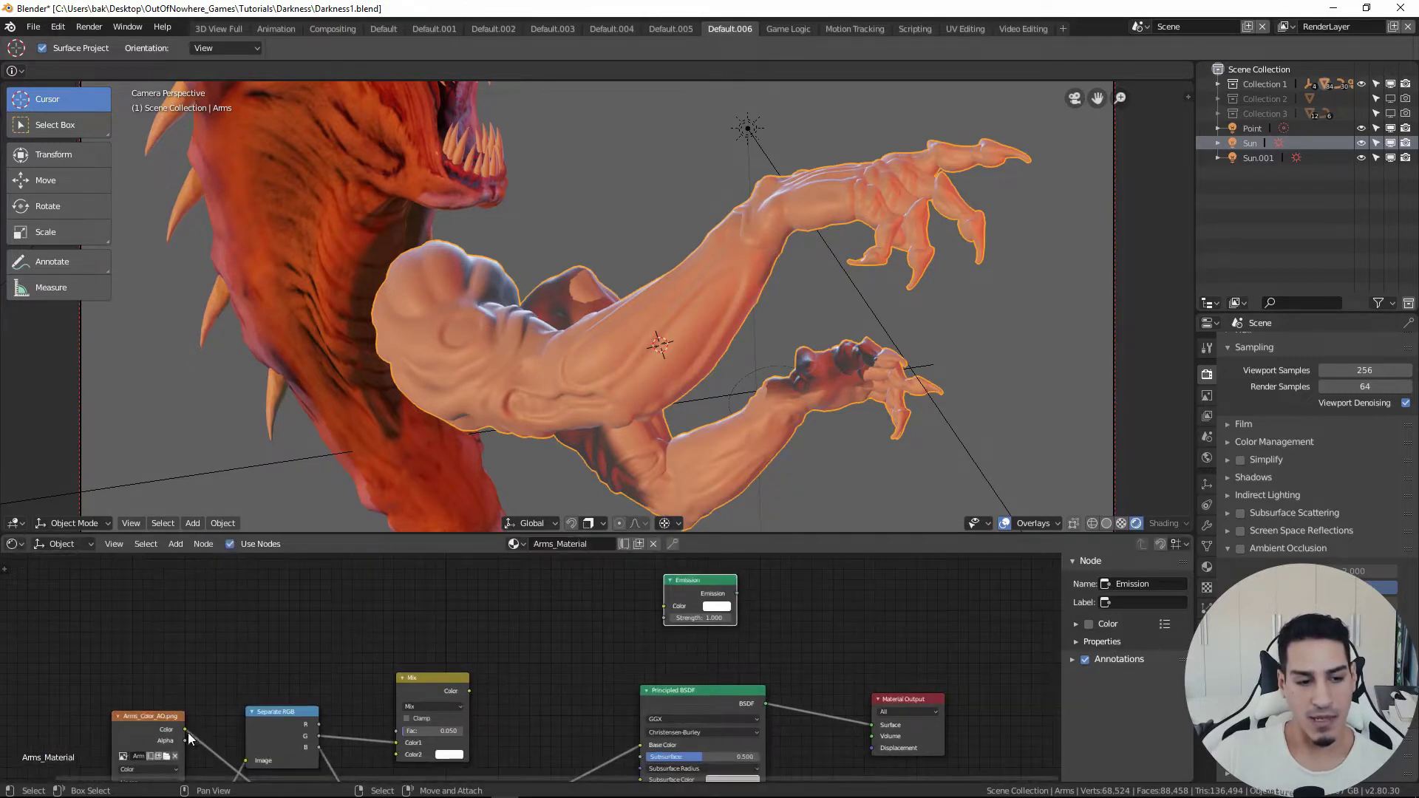
{"action": "left_click_drag", "start_coordinate": [184, 729], "coordinate": [664, 606]}
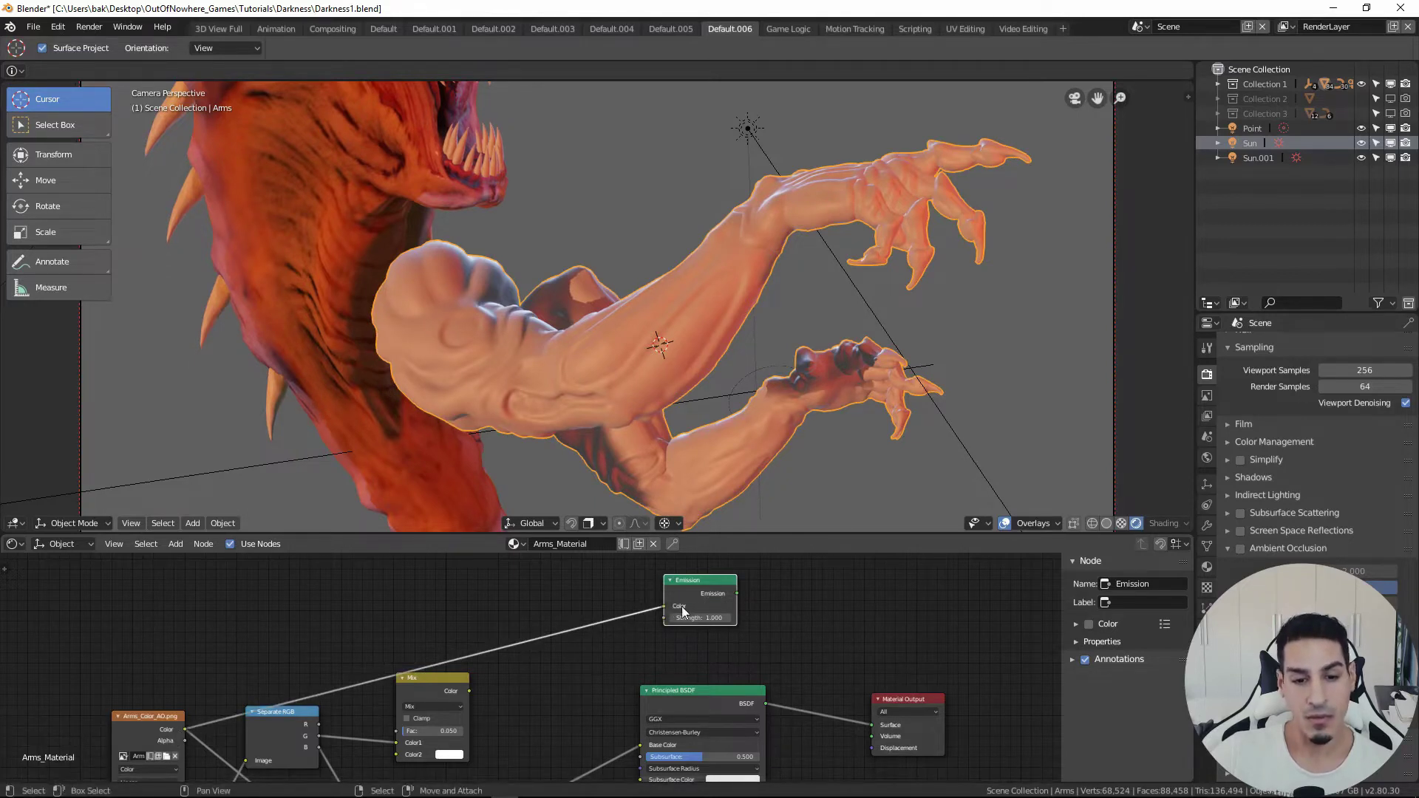
{"action": "left_click_drag", "start_coordinate": [737, 594], "coordinate": [873, 727]}
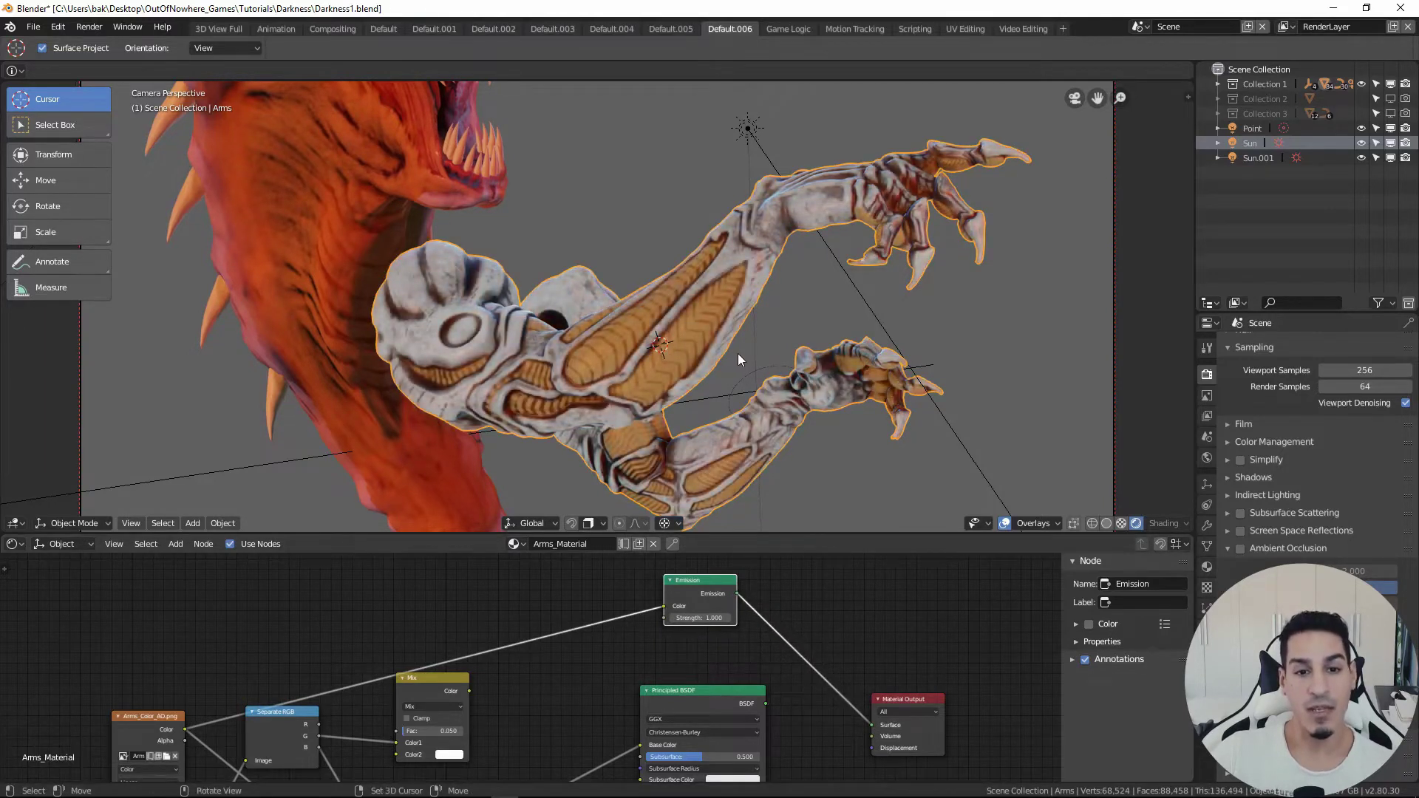
- Feed the colour texture's Alpha output into the Emission node and inspect the whitened arms
{"action": "middle_click_drag", "start_coordinate": [738, 354], "coordinate": [734, 386]}
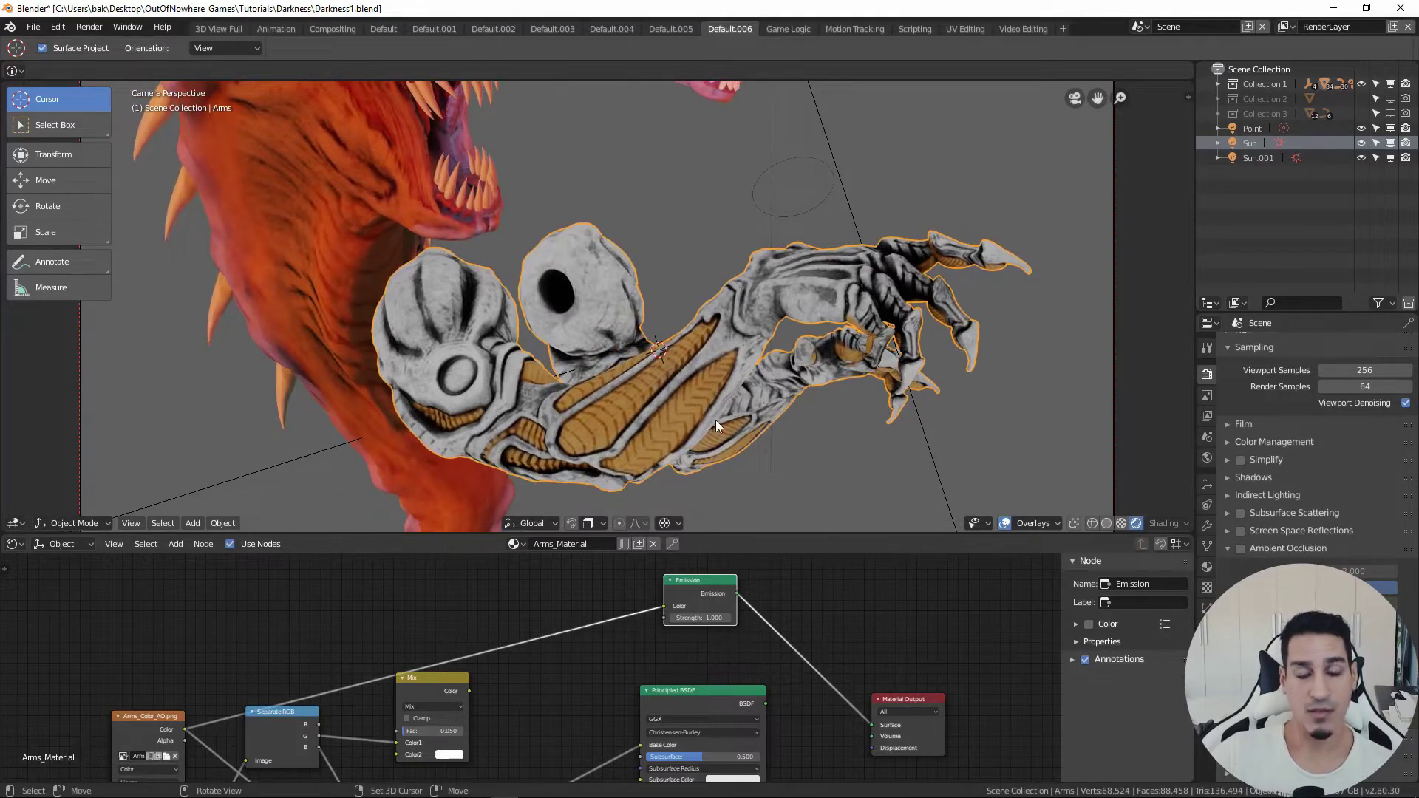
{"action": "scroll", "coordinate": [473, 668], "scroll_direction": "up", "scroll_amount": 1}
{"action": "scroll", "coordinate": [311, 684], "scroll_direction": "down", "scroll_amount": 1}
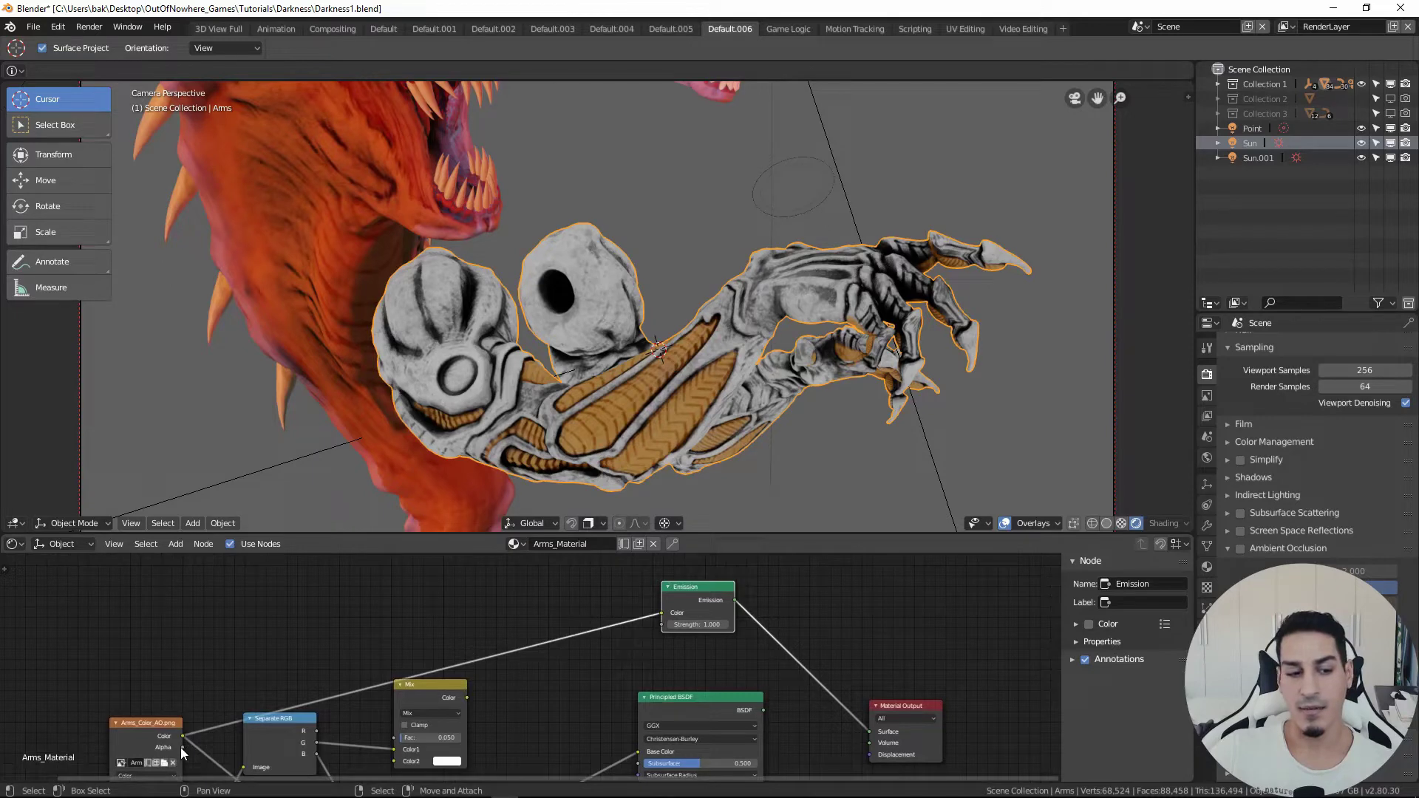
{"action": "left_click_drag", "start_coordinate": [182, 747], "coordinate": [663, 612]}
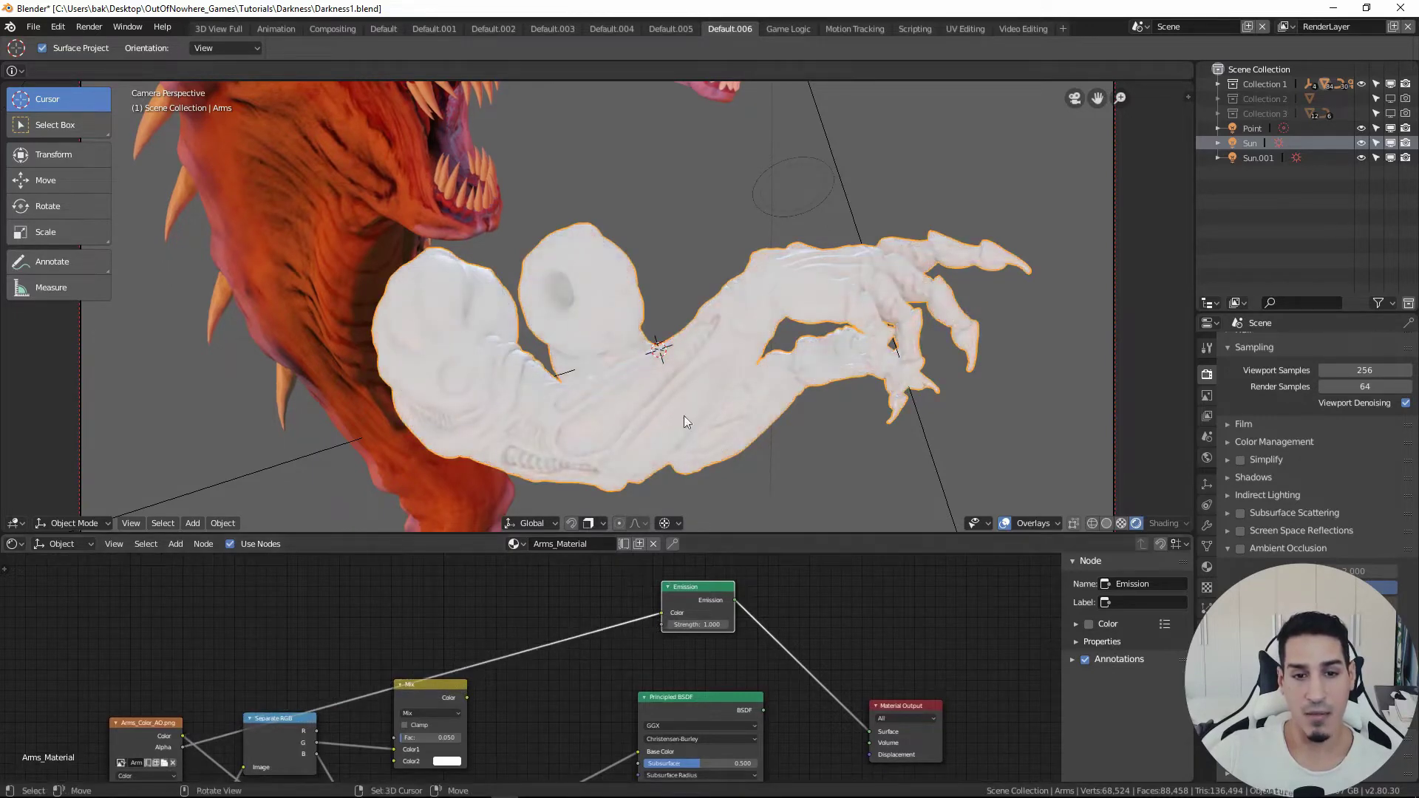
{"action": "middle_click_drag", "start_coordinate": [742, 344], "coordinate": [748, 373]}
{"action": "scroll", "coordinate": [423, 682], "scroll_direction": "down", "scroll_amount": 1}
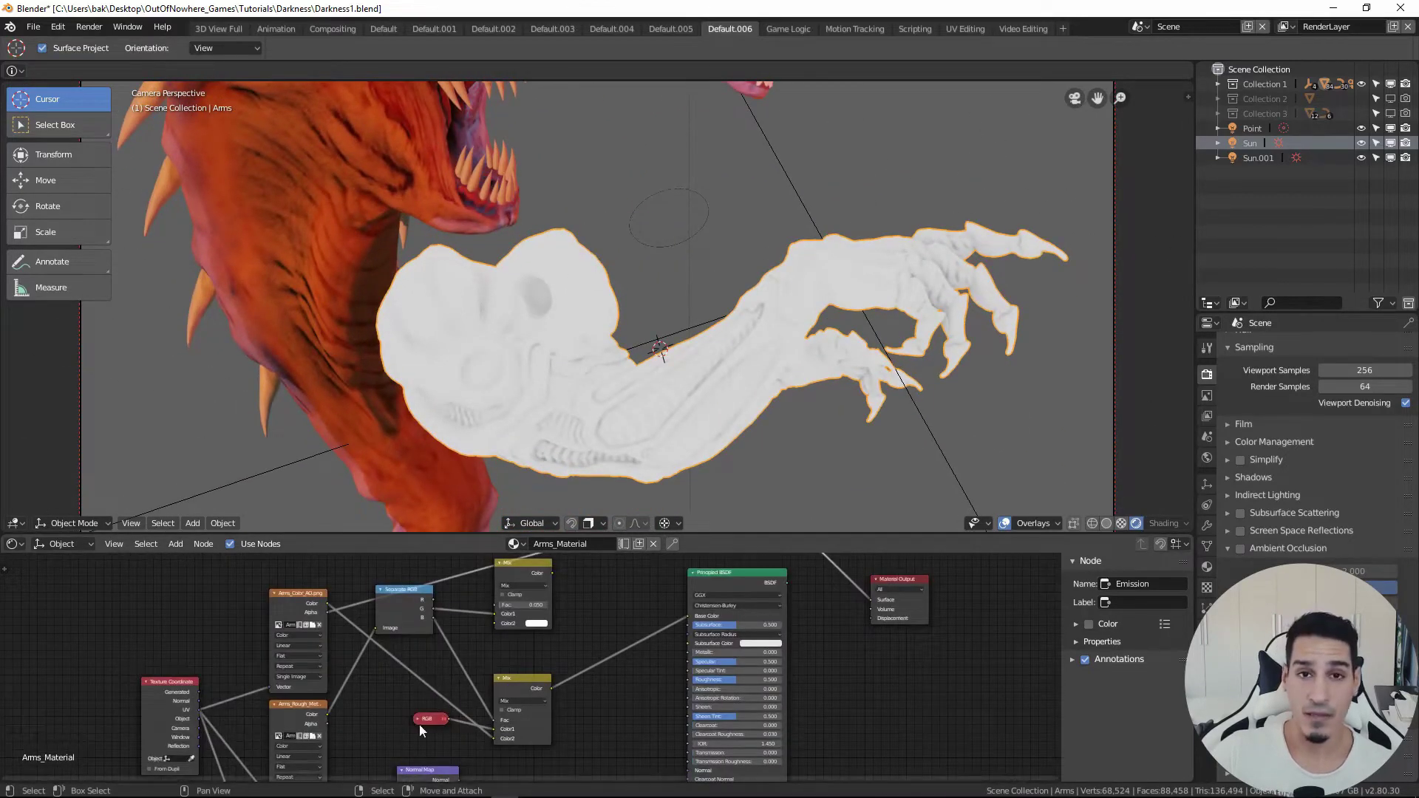
{"action": "scroll", "coordinate": [419, 725], "scroll_direction": "up", "scroll_amount": 2}
- Link the Arms_Rough_Metal texture's Color output into the Separate RGB node's Image input
{"action": "left_click", "coordinate": [365, 664]}
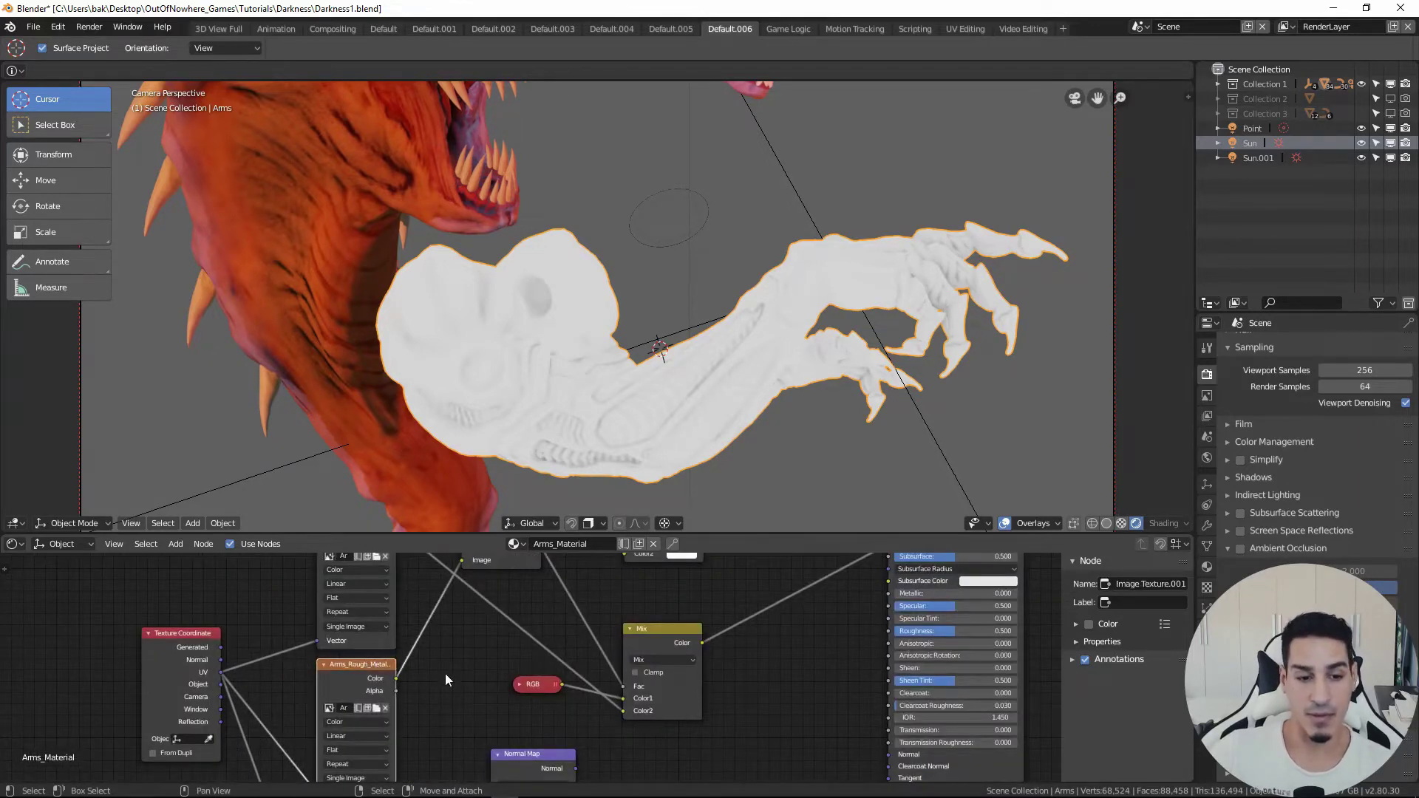
{"action": "middle_click_drag", "start_coordinate": [454, 655], "coordinate": [427, 697]}
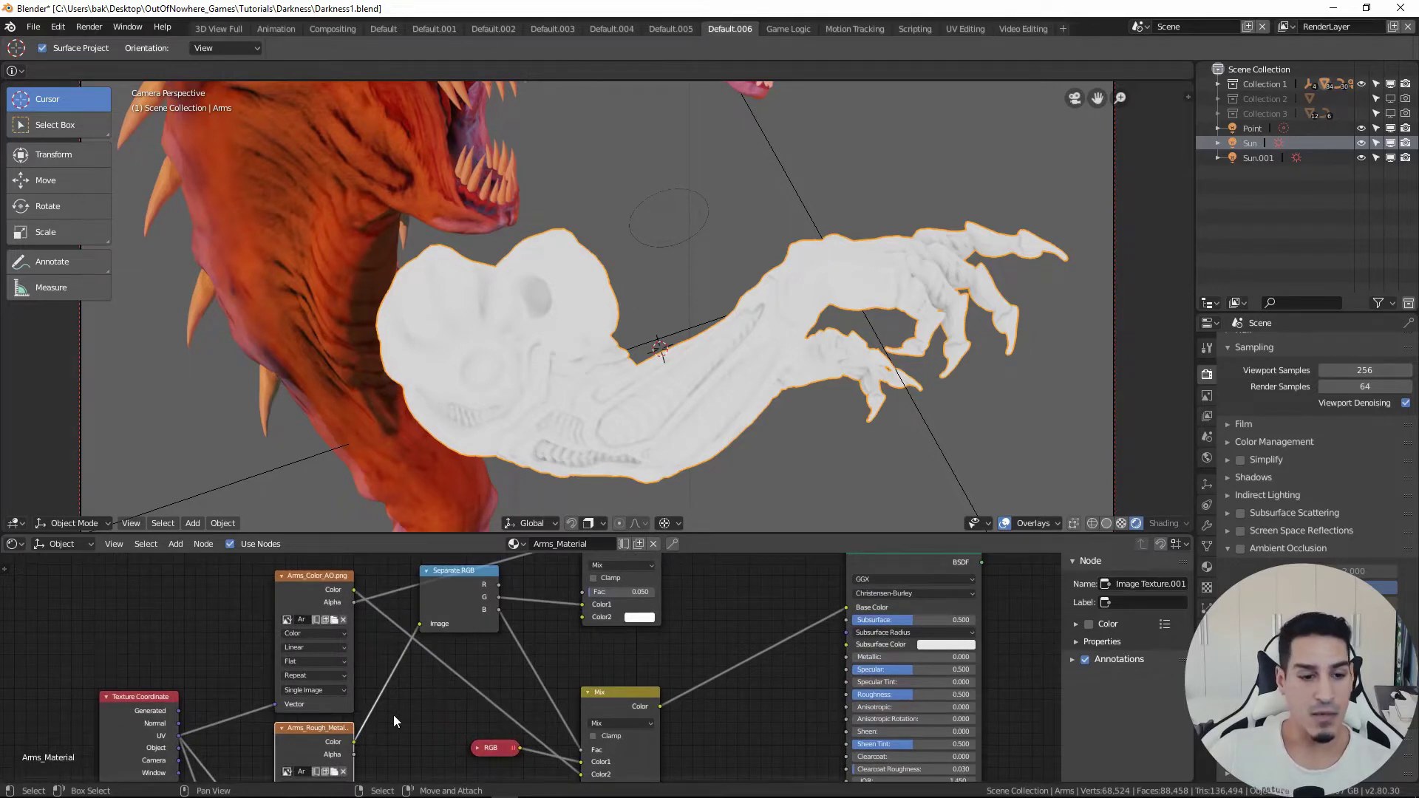
{"action": "middle_click_drag", "start_coordinate": [393, 716], "coordinate": [377, 730]}
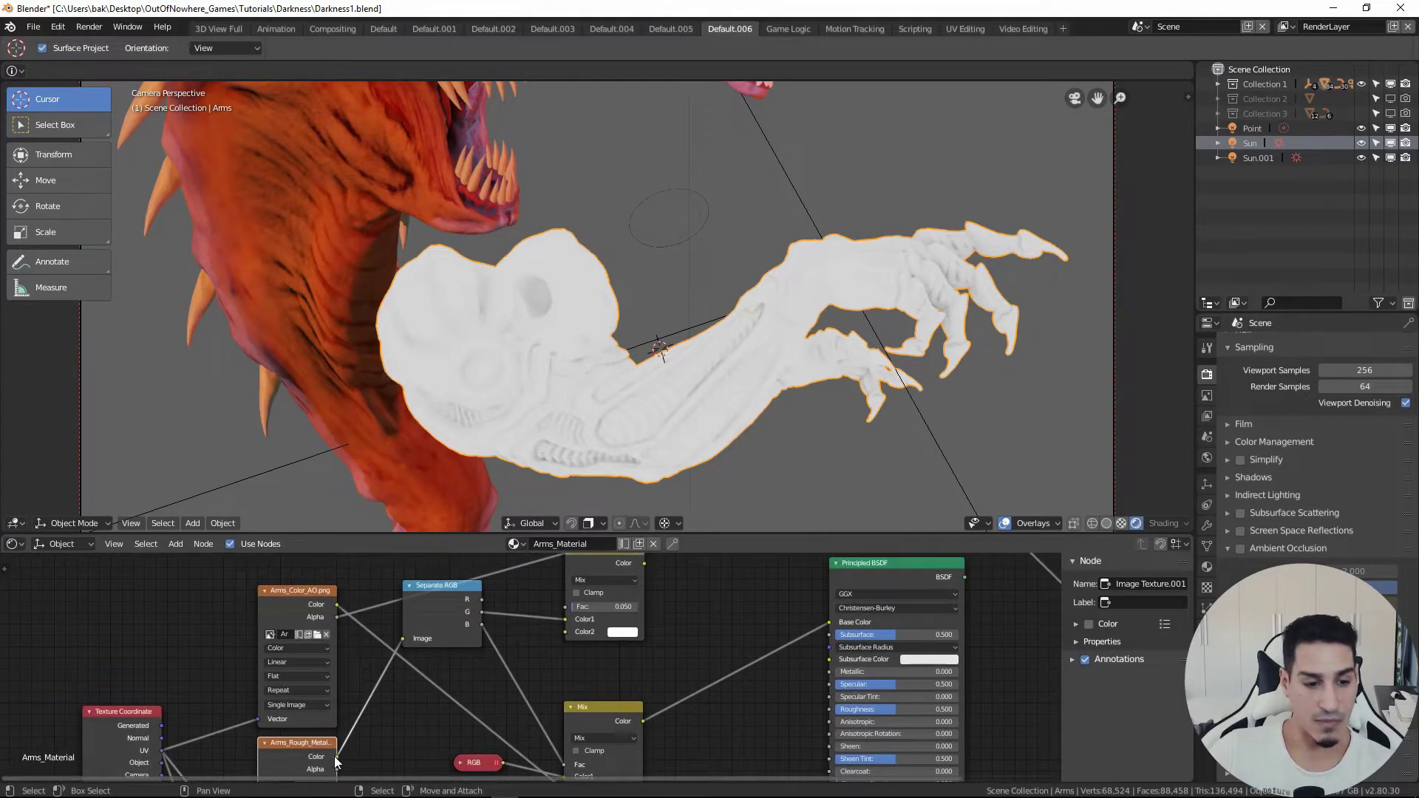
{"action": "left_click_drag", "start_coordinate": [336, 757], "coordinate": [403, 640]}
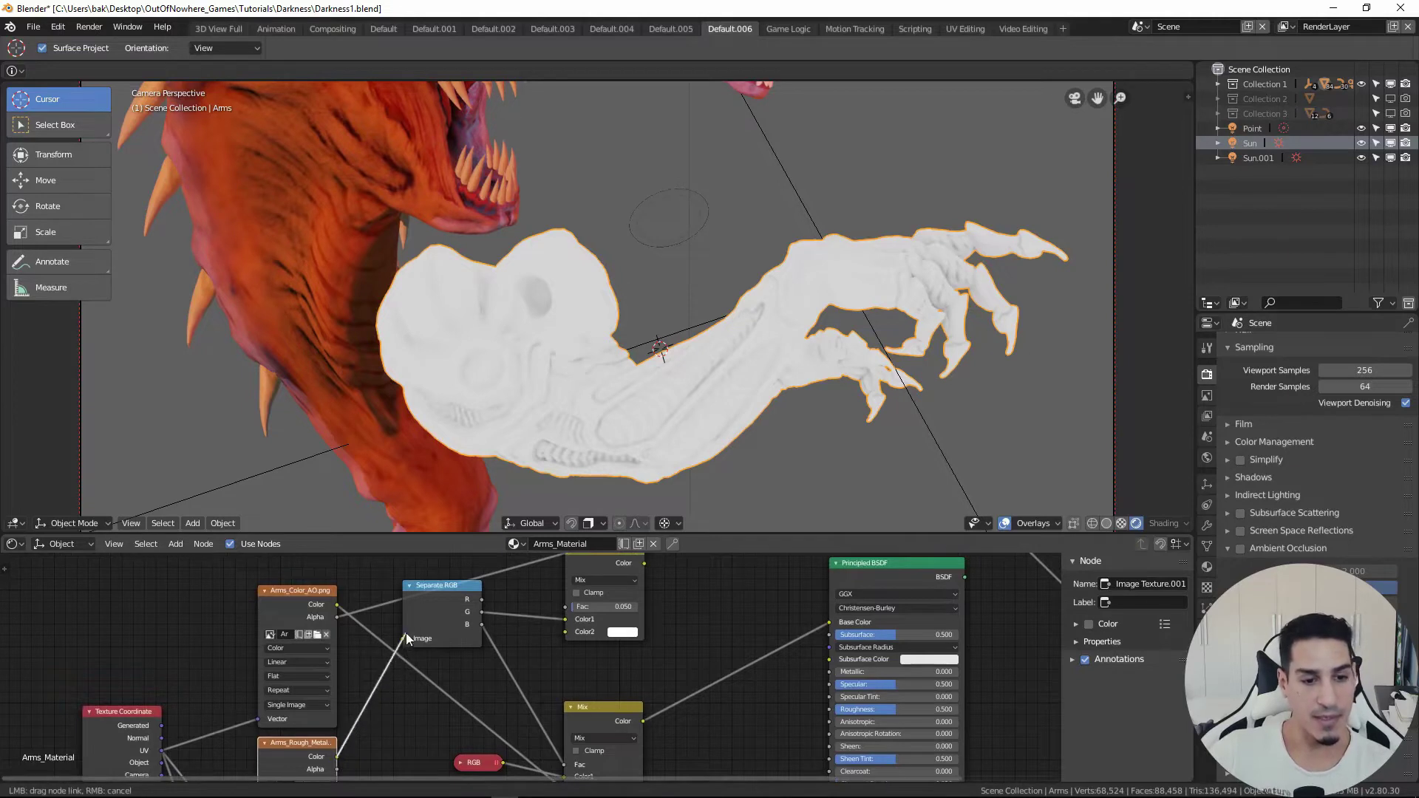
{"action": "left_click_drag", "start_coordinate": [459, 585], "coordinate": [458, 618]}
{"action": "middle_click_drag", "start_coordinate": [457, 618], "coordinate": [256, 760]}
- Preview the Separate RGB red channel on the arms, then switch to the blue channel
{"action": "left_click", "coordinate": [374, 682], "text": "ctrl+shift"}
{"action": "scroll", "coordinate": [256, 760], "scroll_direction": "down", "scroll_amount": 1}
{"action": "left_click_drag", "start_coordinate": [255, 738], "coordinate": [576, 605]}
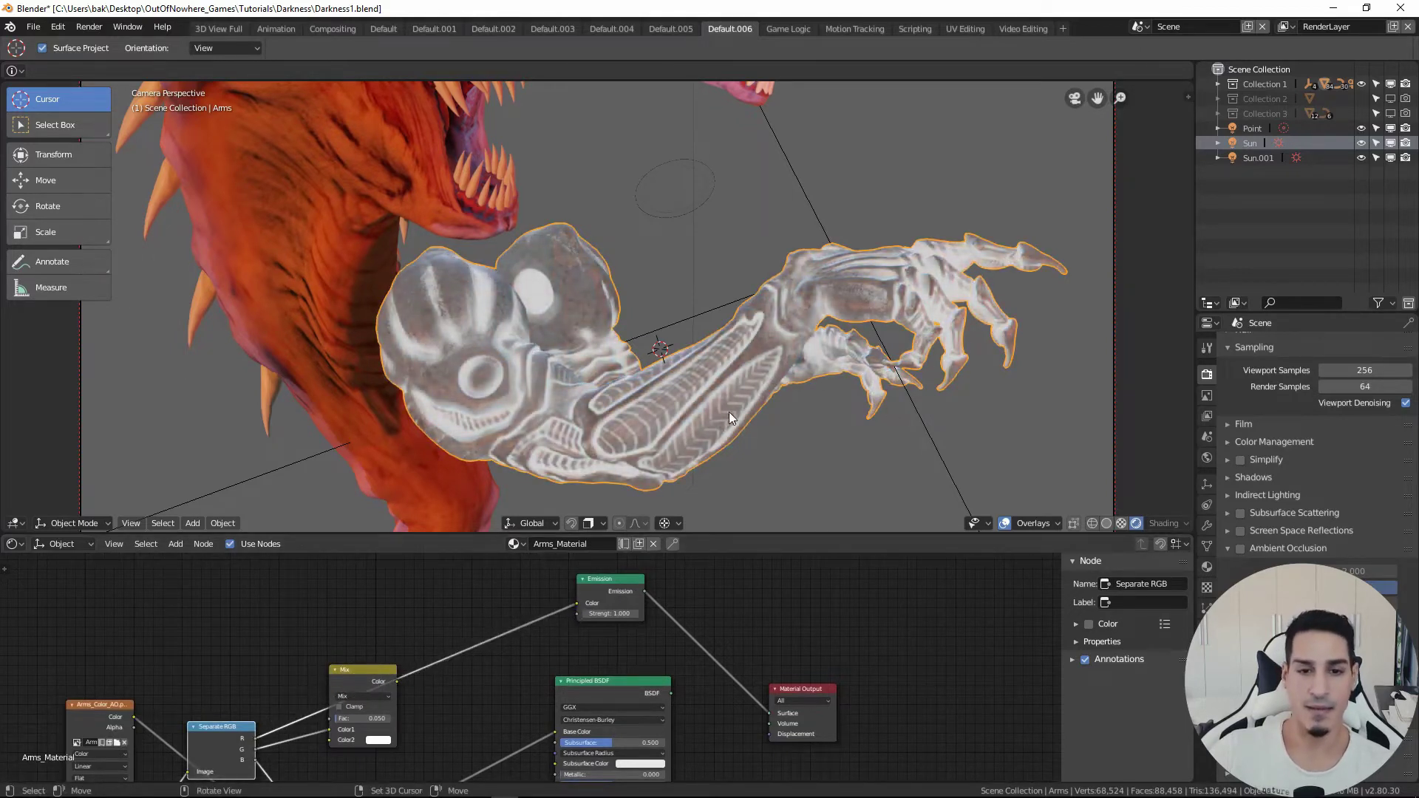
{"action": "mouse_move", "coordinate": [721, 414]}
{"action": "middle_mouse_down"}
{"action": "mouse_move", "coordinate": [726, 400]}
{"action": "mouse_move", "coordinate": [805, 404]}
{"action": "mouse_move", "coordinate": [691, 398]}
{"action": "mouse_move", "coordinate": [708, 401]}
{"action": "middle_mouse_up"}
{"action": "middle_click_drag", "start_coordinate": [497, 656], "coordinate": [493, 666]}
{"action": "left_click_drag", "start_coordinate": [251, 759], "coordinate": [571, 603]}
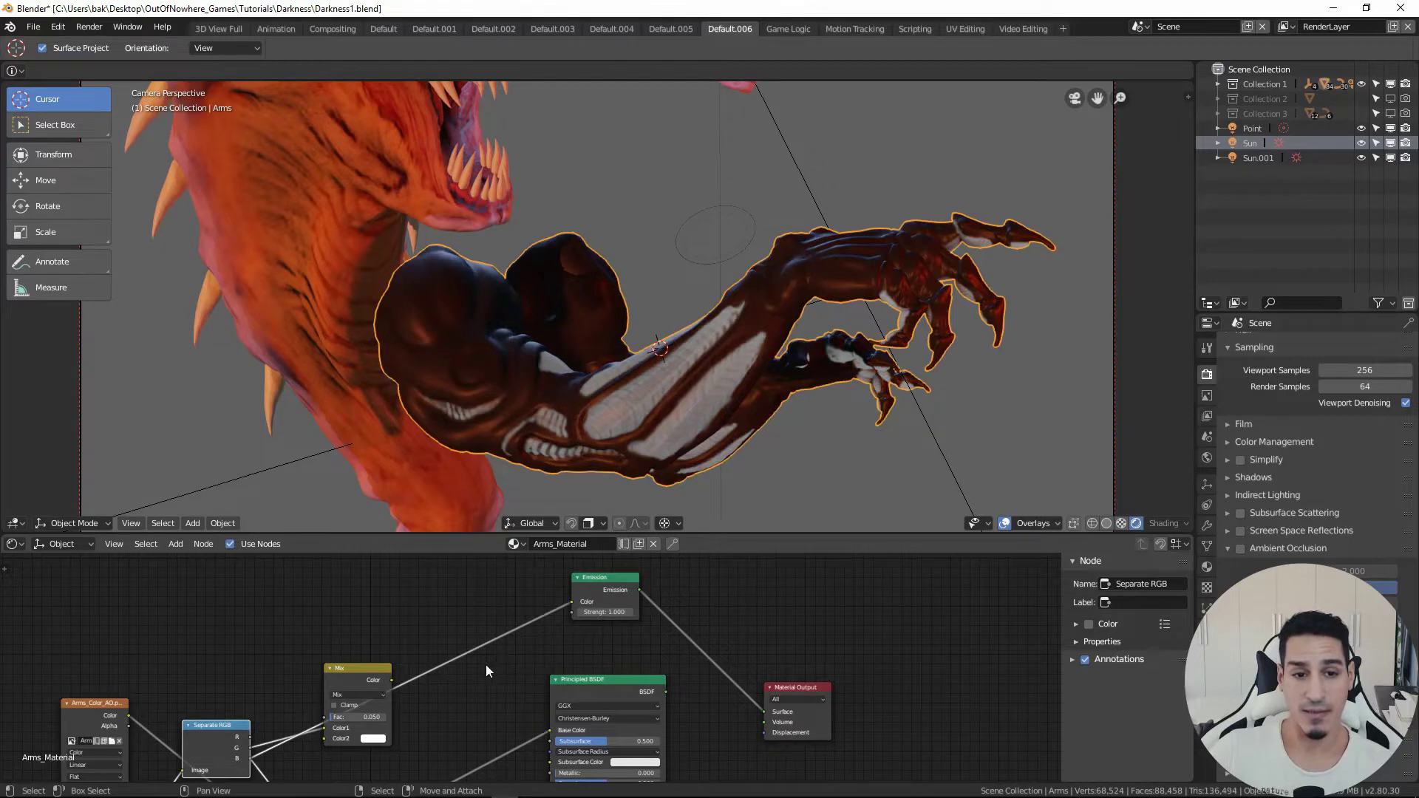
- Preview the normal texture's colour output on the arms through the Emission node
{"action": "middle_click_drag", "start_coordinate": [423, 729], "coordinate": [565, 611]}
{"action": "scroll", "coordinate": [443, 673], "scroll_direction": "down", "scroll_amount": 2}
{"action": "left_click", "coordinate": [471, 687], "text": "ctrl+shift"}
{"action": "middle_click_drag", "start_coordinate": [513, 730], "coordinate": [628, 649]}
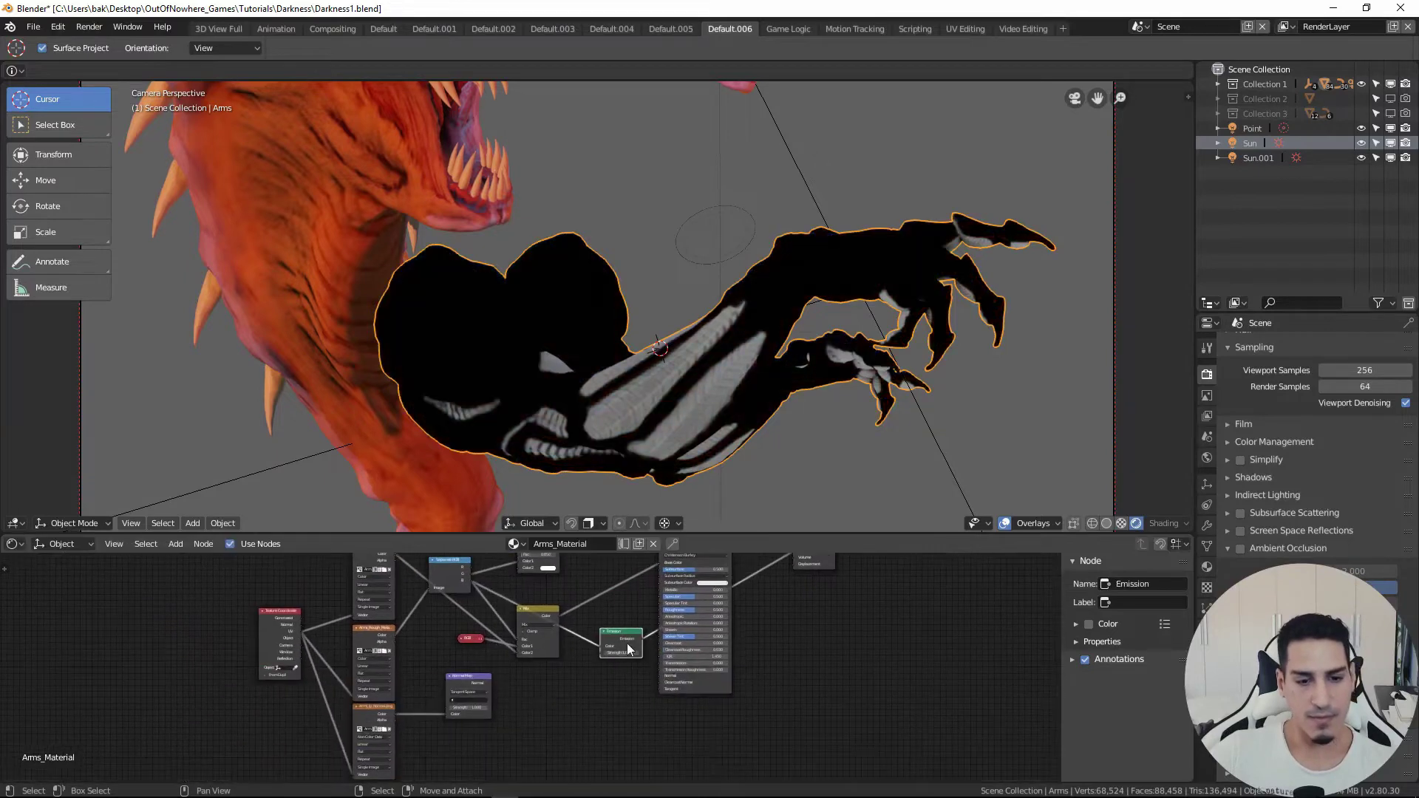
{"action": "scroll", "coordinate": [628, 649], "scroll_direction": "up", "scroll_amount": 4}
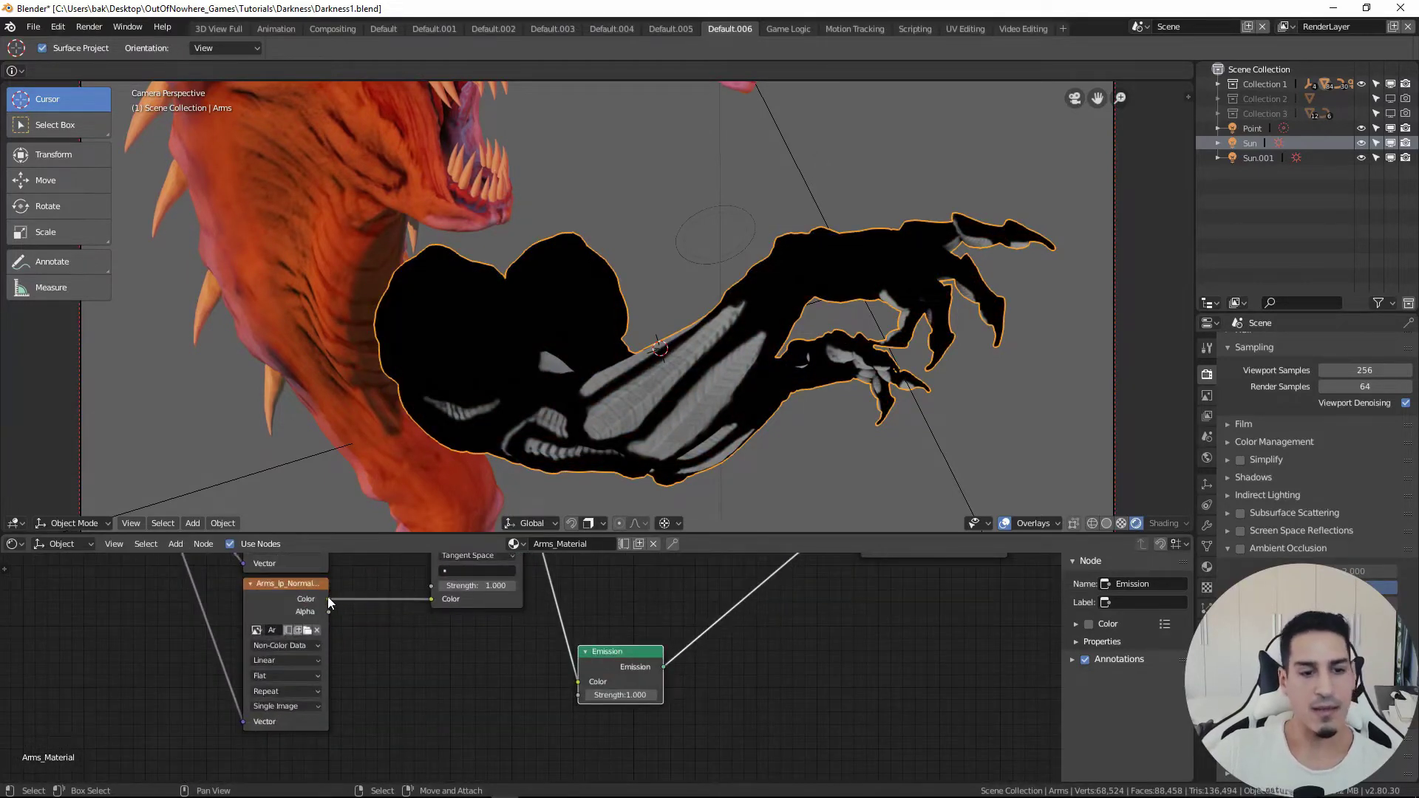
{"action": "left_click_drag", "start_coordinate": [329, 598], "coordinate": [336, 601]}
{"action": "left_click_drag", "start_coordinate": [392, 652], "coordinate": [573, 682]}
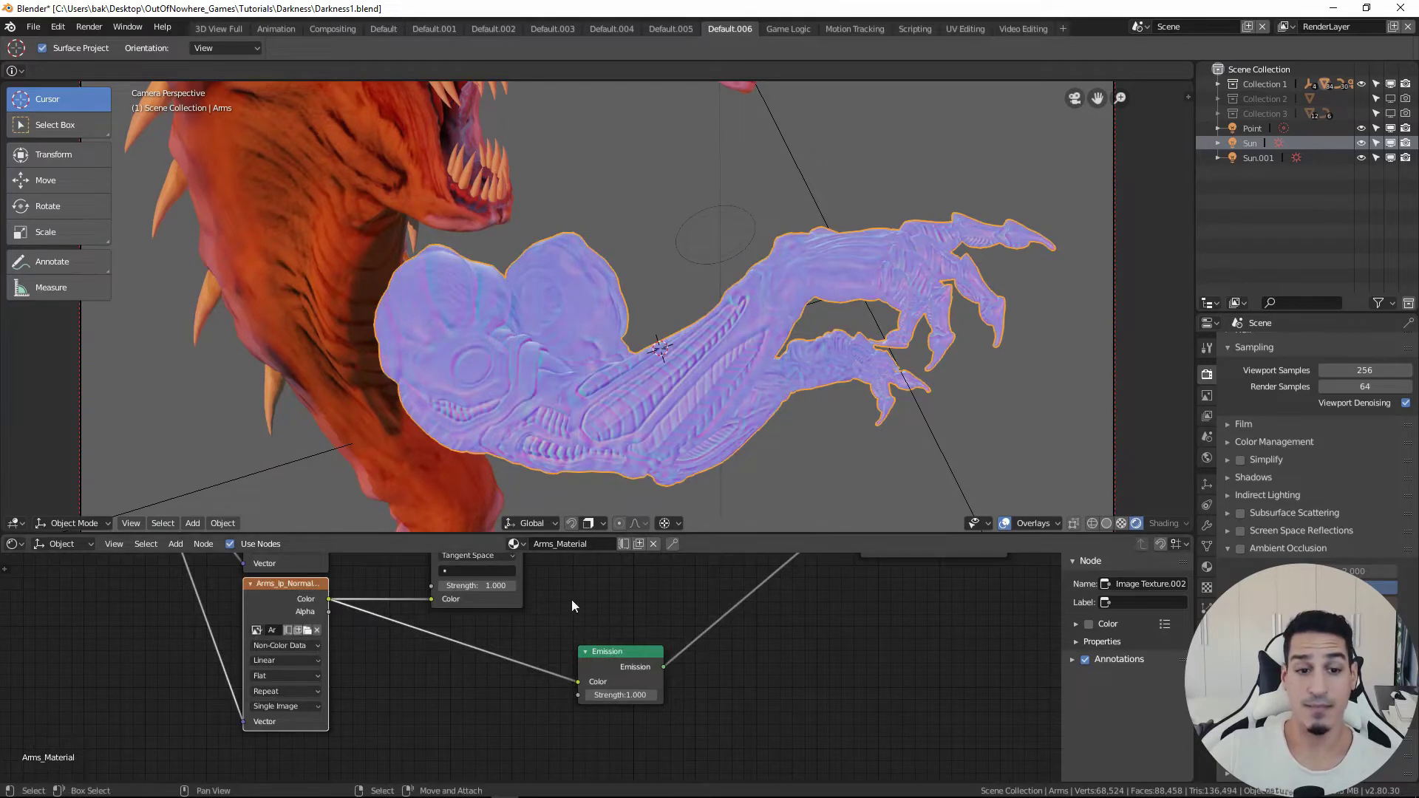
- Preview the Normal Map node's Normal output on the arms in rainbow colours
{"action": "mouse_move", "coordinate": [574, 599]}
{"action": "middle_mouse_down"}
{"action": "mouse_move", "coordinate": [433, 672]}
{"action": "mouse_move", "coordinate": [510, 734]}
{"action": "middle_mouse_up"}
{"action": "left_click_drag", "start_coordinate": [515, 757], "coordinate": [586, 688]}
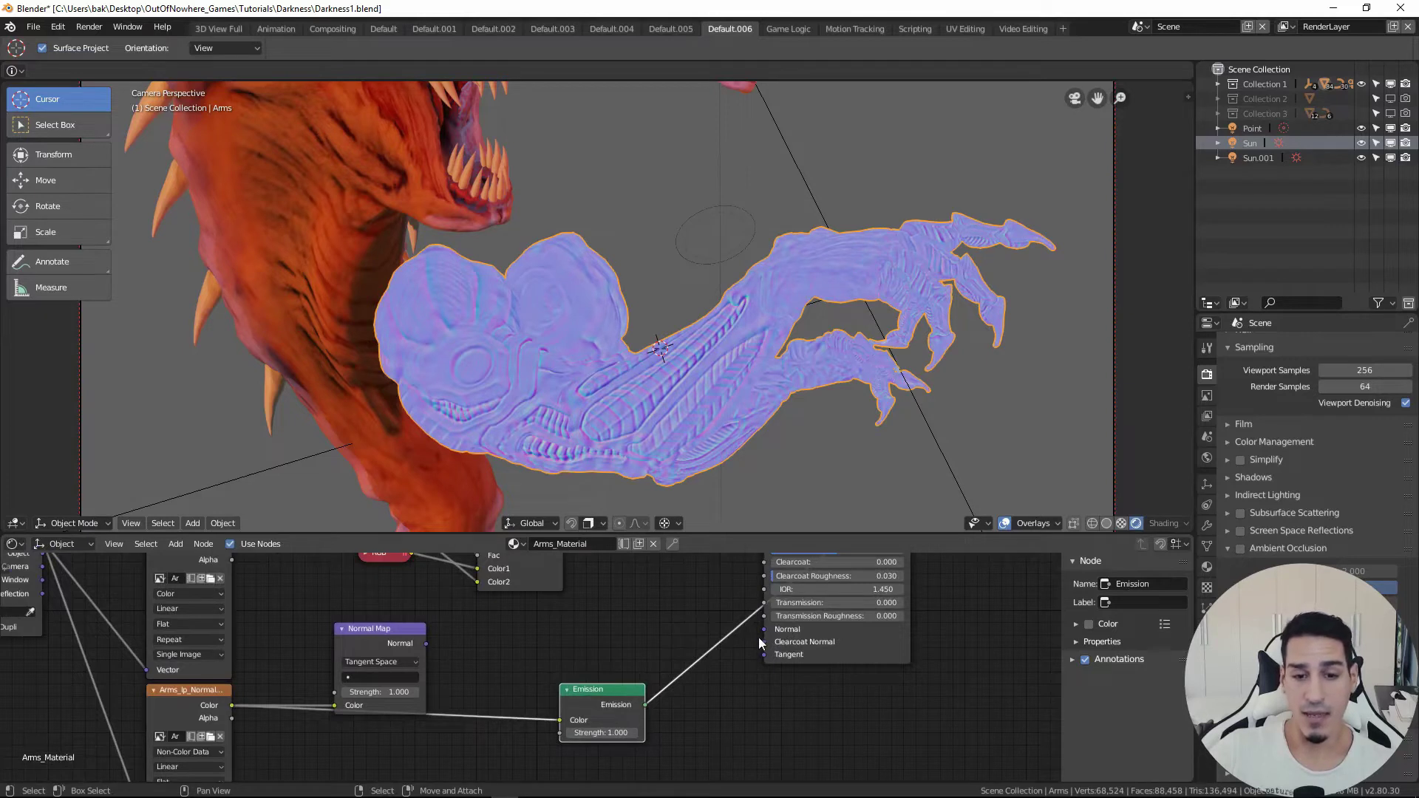
{"action": "middle_click_drag", "start_coordinate": [765, 634], "coordinate": [729, 640]}
{"action": "left_click", "coordinate": [347, 633]}
{"action": "mouse_move", "coordinate": [342, 636]}
{"action": "left_mouse_down"}
{"action": "mouse_move", "coordinate": [327, 614]}
{"action": "mouse_move", "coordinate": [349, 614]}
{"action": "left_mouse_up"}
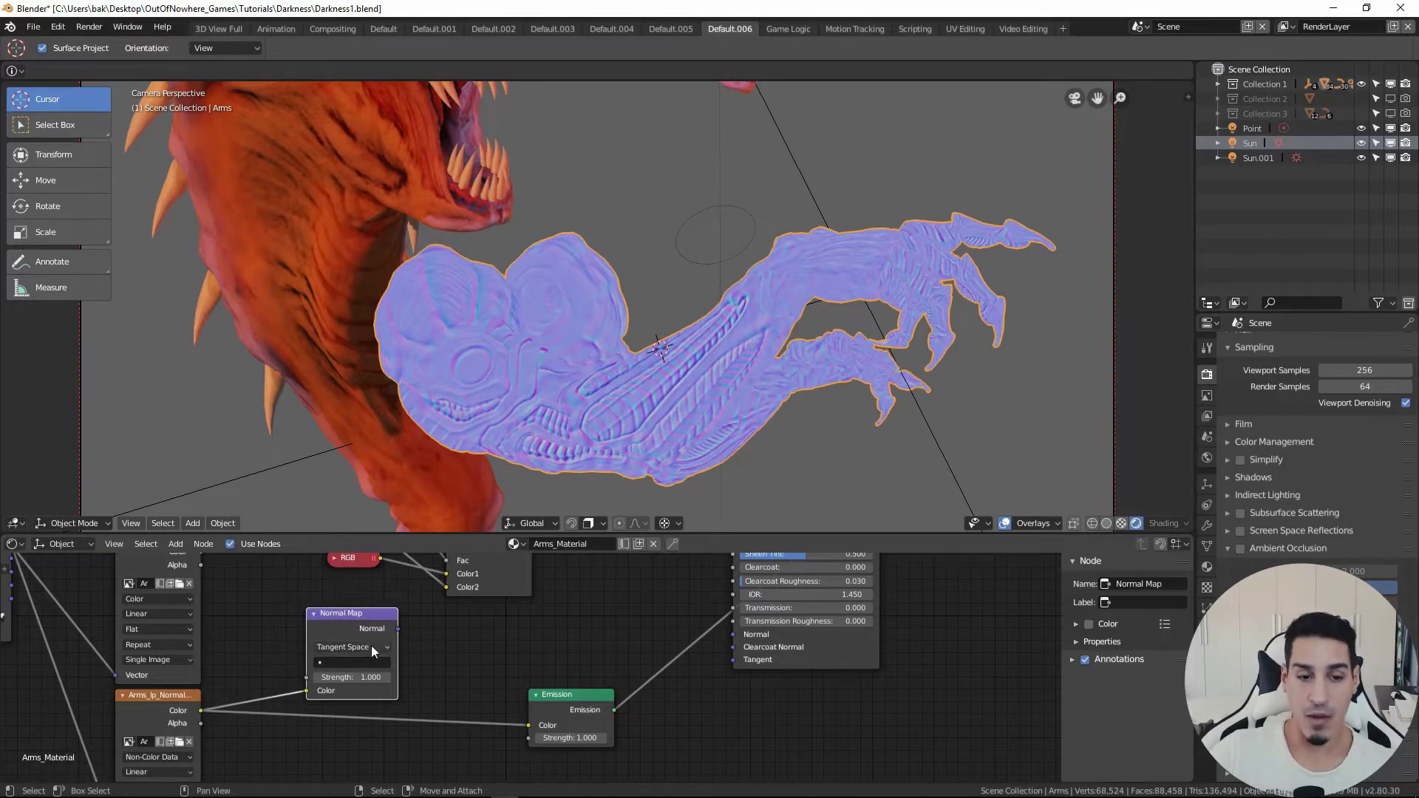
{"action": "left_click_drag", "start_coordinate": [397, 629], "coordinate": [403, 634]}
{"action": "left_click_drag", "start_coordinate": [463, 687], "coordinate": [530, 723]}
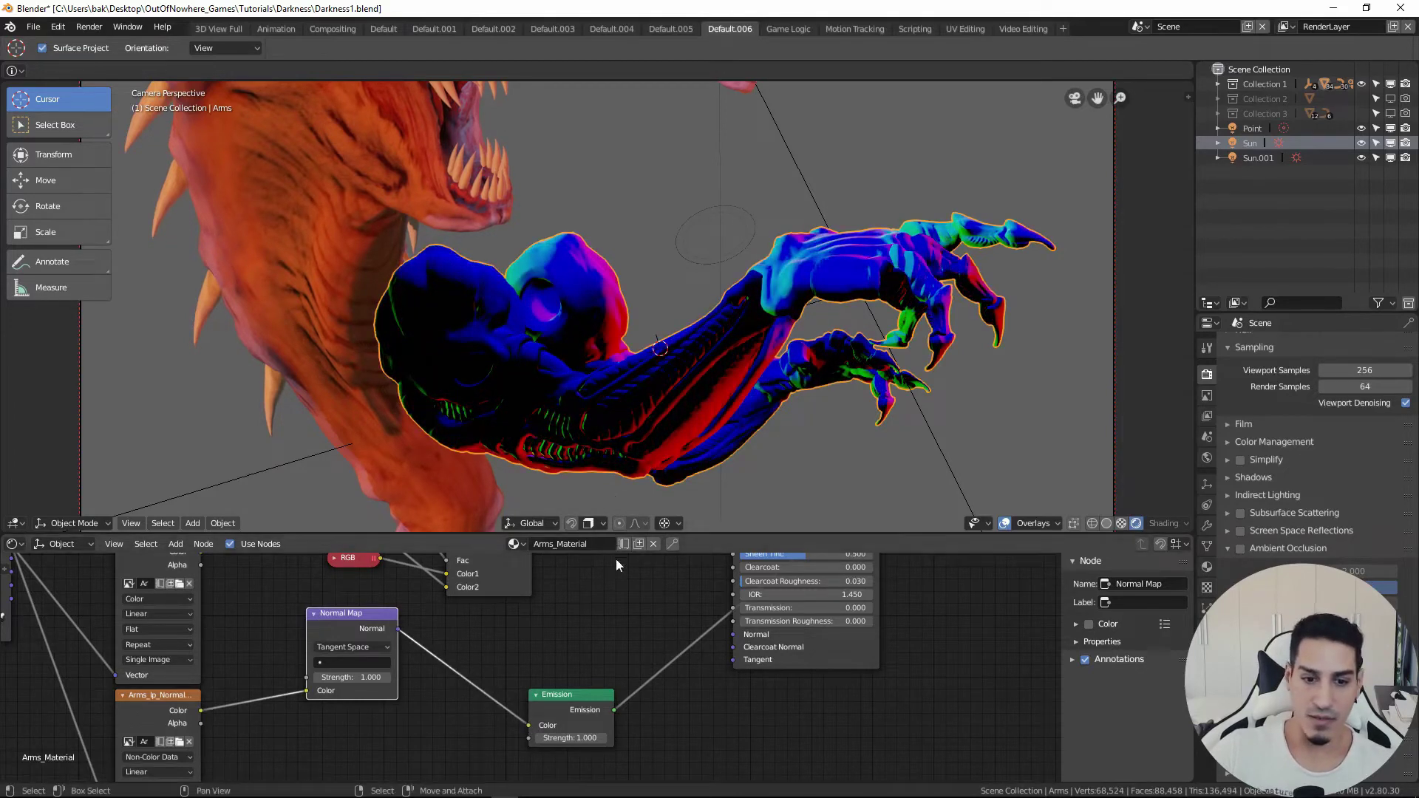
- Remove the Emission preview and connect Normal Map's Normal output to the Principled BSDF Normal input
{"action": "key", "text": "ctrl+z"}
{"action": "key", "text": "ctrl+z"}
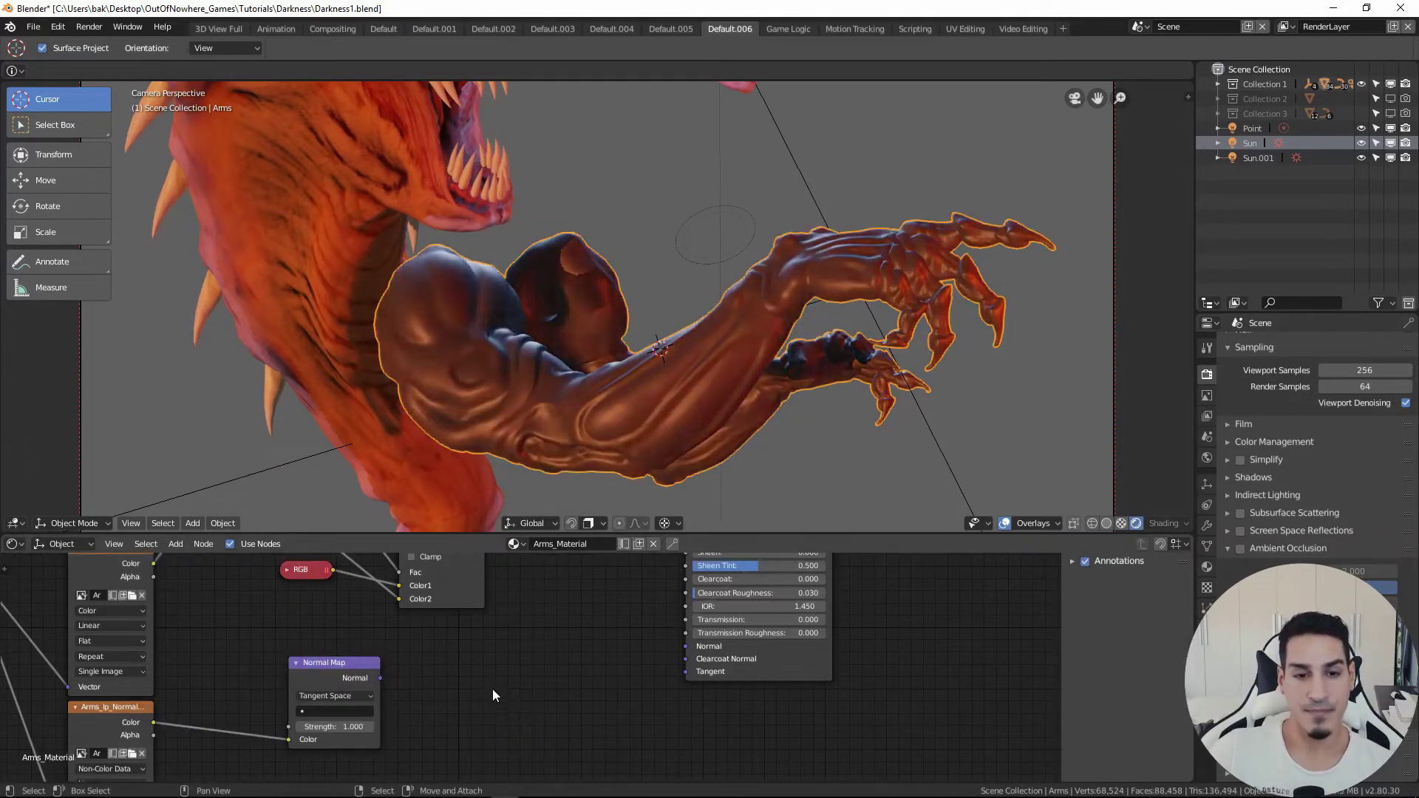
{"action": "key", "text": "ctrl+z"}
{"action": "right_click_drag", "start_coordinate": [566, 625], "coordinate": [555, 703], "text": "ctrl"}
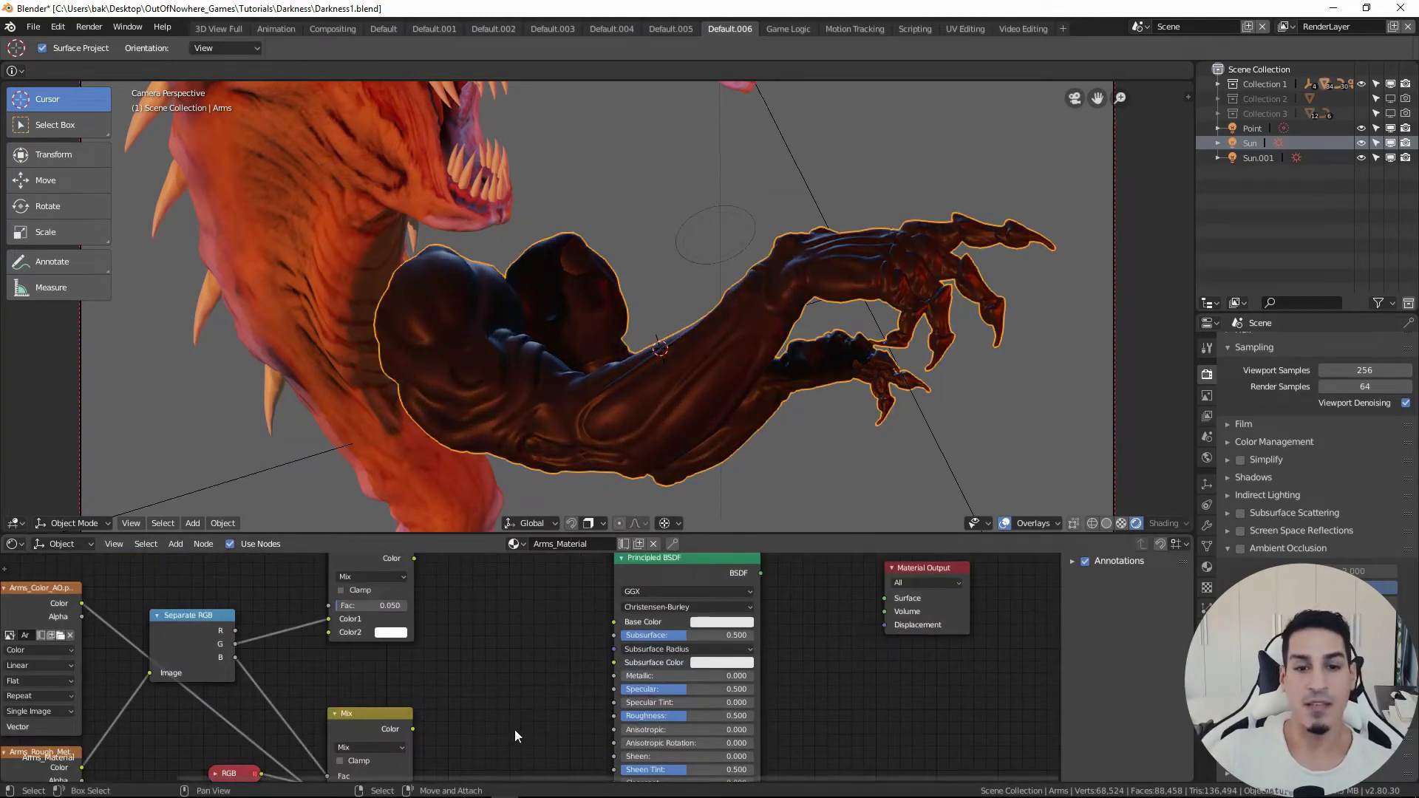
{"action": "scroll", "coordinate": [506, 730], "scroll_direction": "down", "scroll_amount": 6, "text": "shift"}
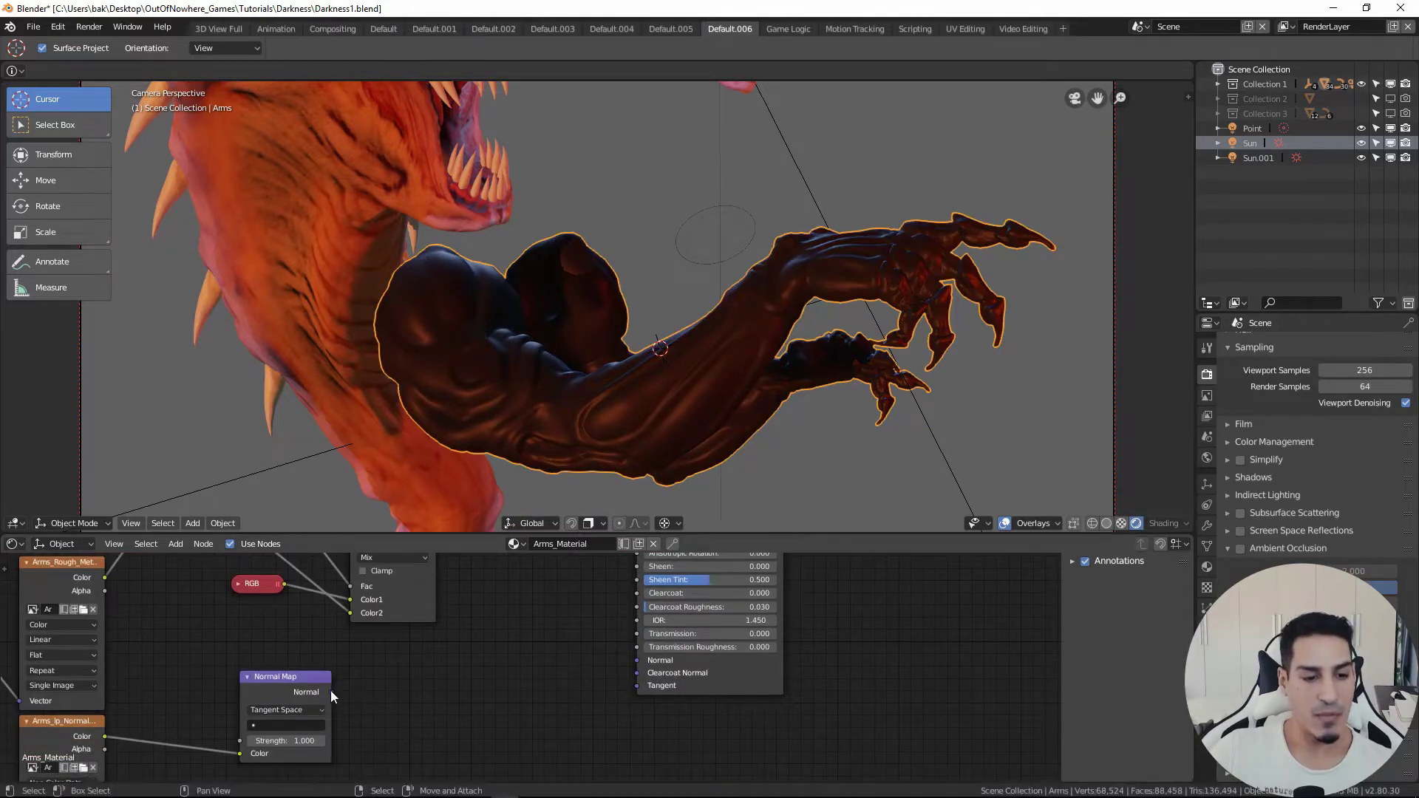
{"action": "mouse_move", "coordinate": [330, 691]}
{"action": "left_mouse_down"}
{"action": "mouse_move", "coordinate": [494, 693]}
{"action": "mouse_move", "coordinate": [638, 662]}
{"action": "left_mouse_up"}
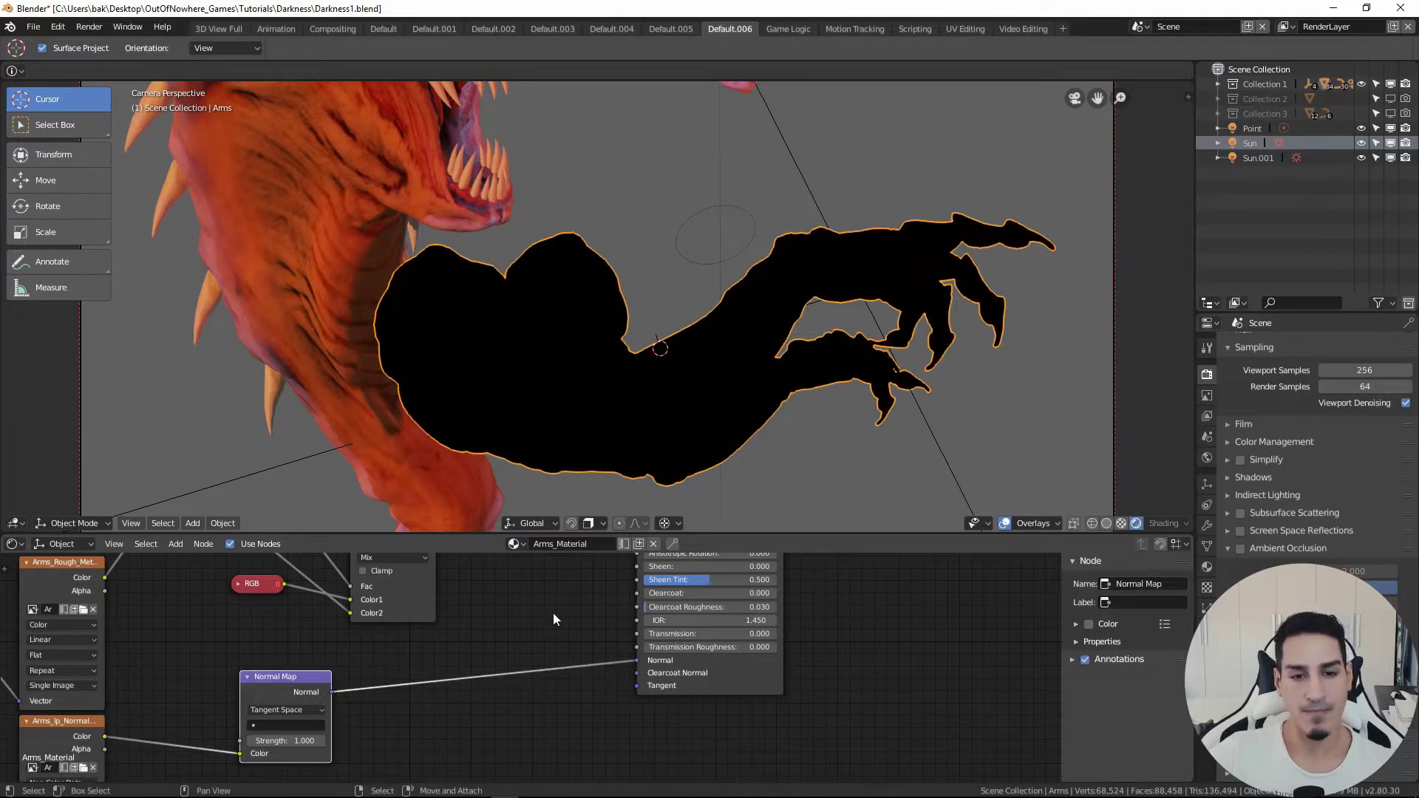
{"action": "middle_click_drag", "start_coordinate": [509, 641], "coordinate": [528, 646]}
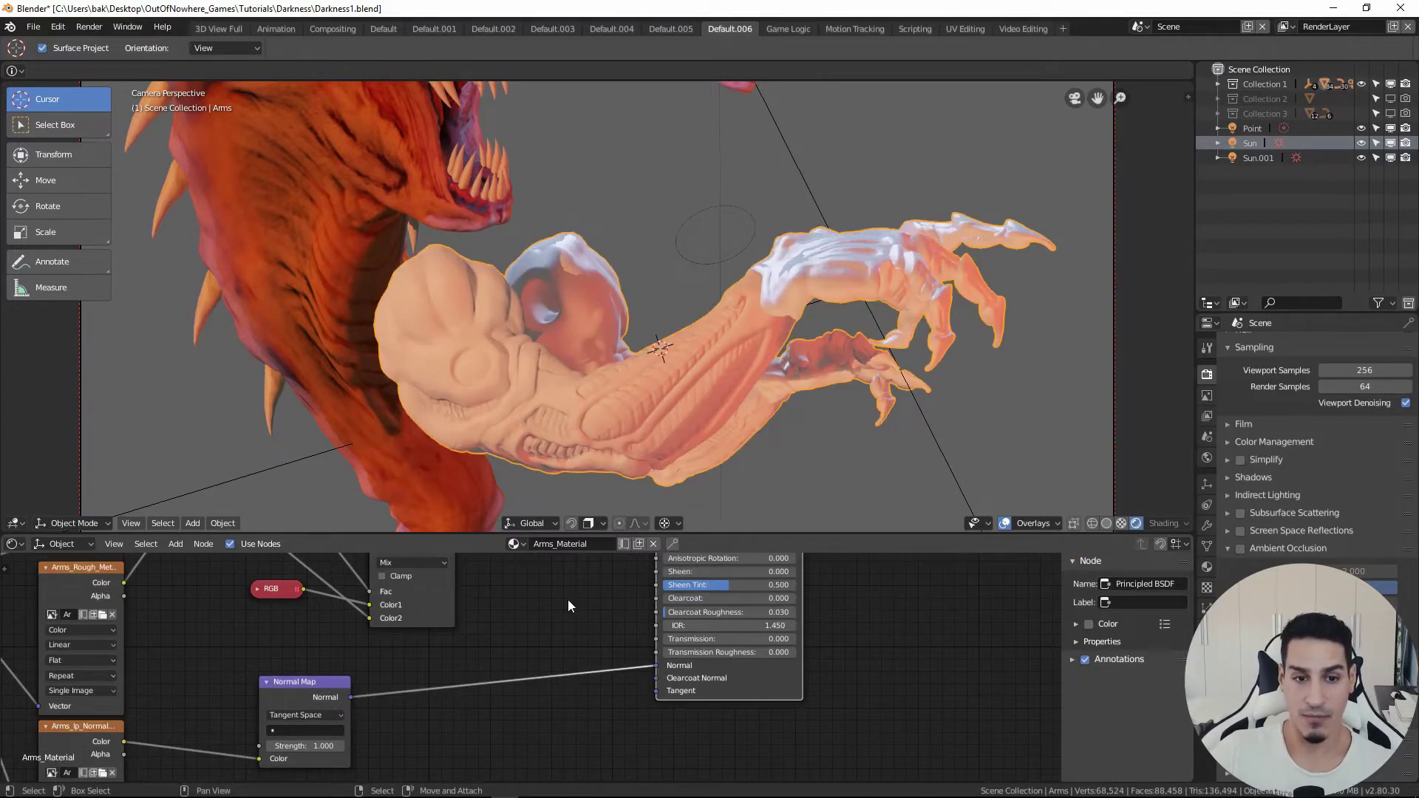
- Link the Arms_Color_AO Color output to the Principled BSDF Base Color input
{"action": "middle_click_drag", "start_coordinate": [522, 609], "coordinate": [560, 733]}
{"action": "left_click", "coordinate": [207, 635]}
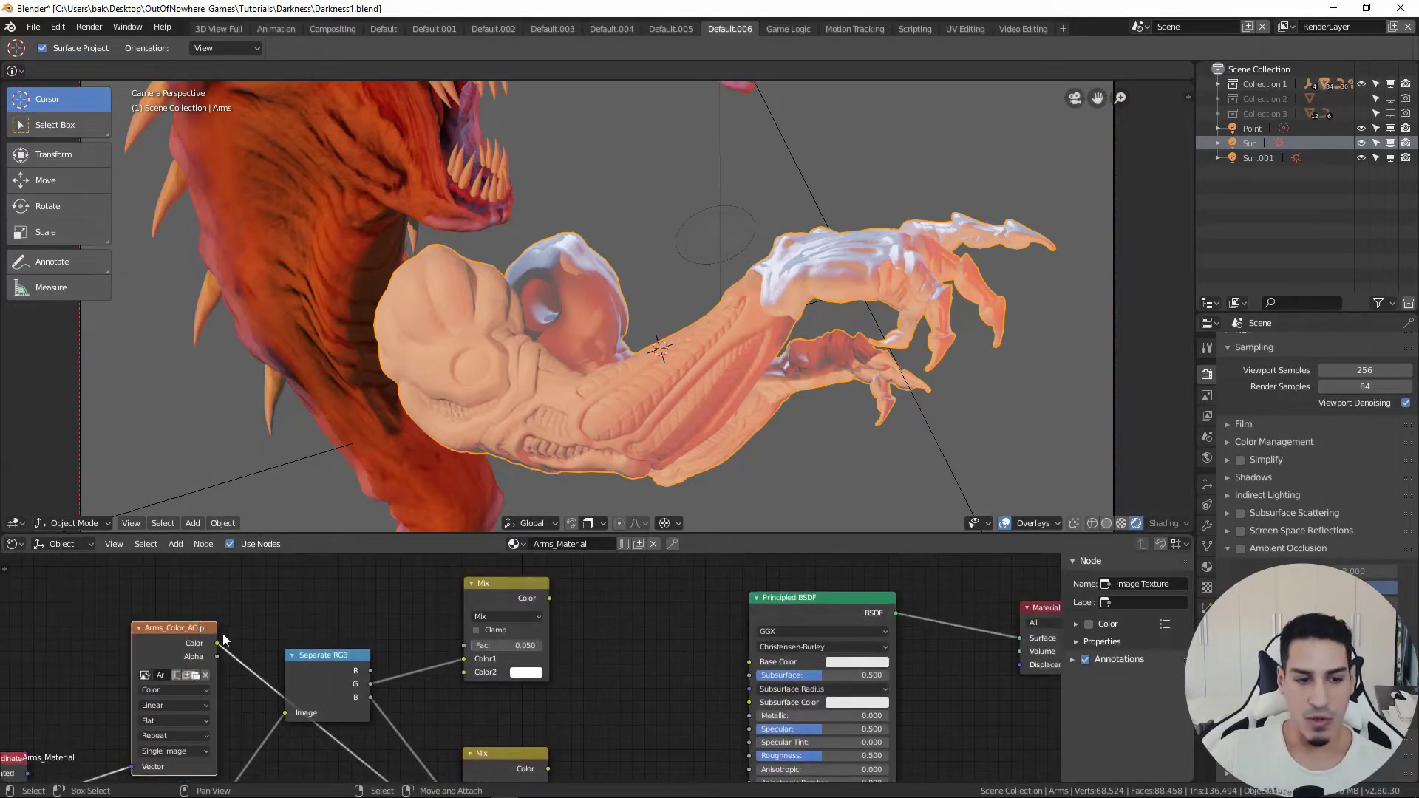
{"action": "middle_click_drag", "start_coordinate": [336, 748], "coordinate": [220, 707]}
{"action": "mouse_move", "coordinate": [75, 640]}
{"action": "left_mouse_down"}
{"action": "mouse_move", "coordinate": [565, 654]}
{"action": "mouse_move", "coordinate": [602, 679]}
{"action": "left_mouse_up"}
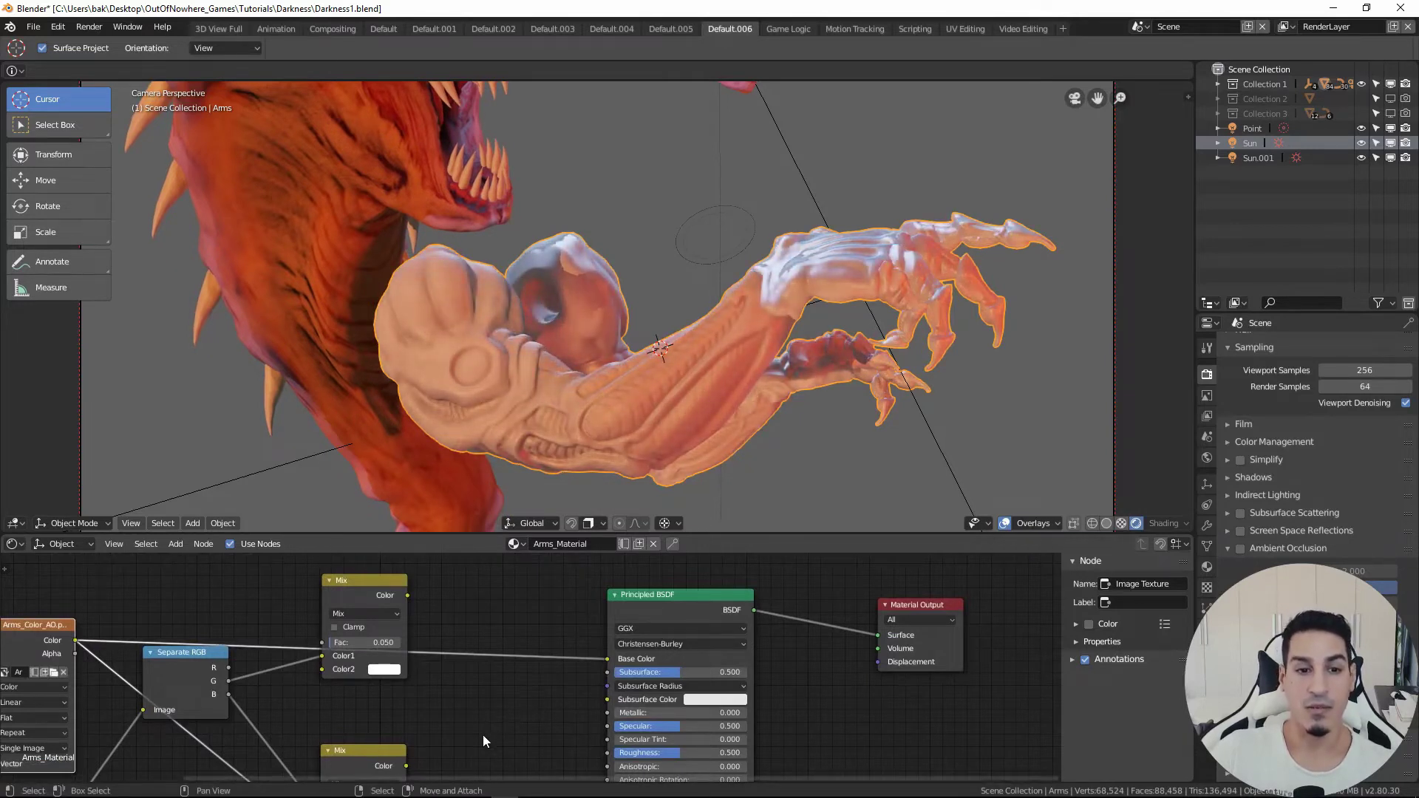
{"action": "mouse_move", "coordinate": [463, 716]}
{"action": "middle_mouse_down"}
{"action": "mouse_move", "coordinate": [515, 710]}
{"action": "mouse_move", "coordinate": [550, 629]}
{"action": "mouse_move", "coordinate": [561, 650]}
{"action": "mouse_move", "coordinate": [541, 629]}
{"action": "mouse_move", "coordinate": [451, 654]}
{"action": "mouse_move", "coordinate": [491, 706]}
{"action": "mouse_move", "coordinate": [511, 697]}
{"action": "mouse_move", "coordinate": [503, 720]}
{"action": "middle_mouse_up"}
- Connect the upper Mix Color to Subsurface and enable Subsurface Scattering in Render properties
{"action": "key", "text": "f"}
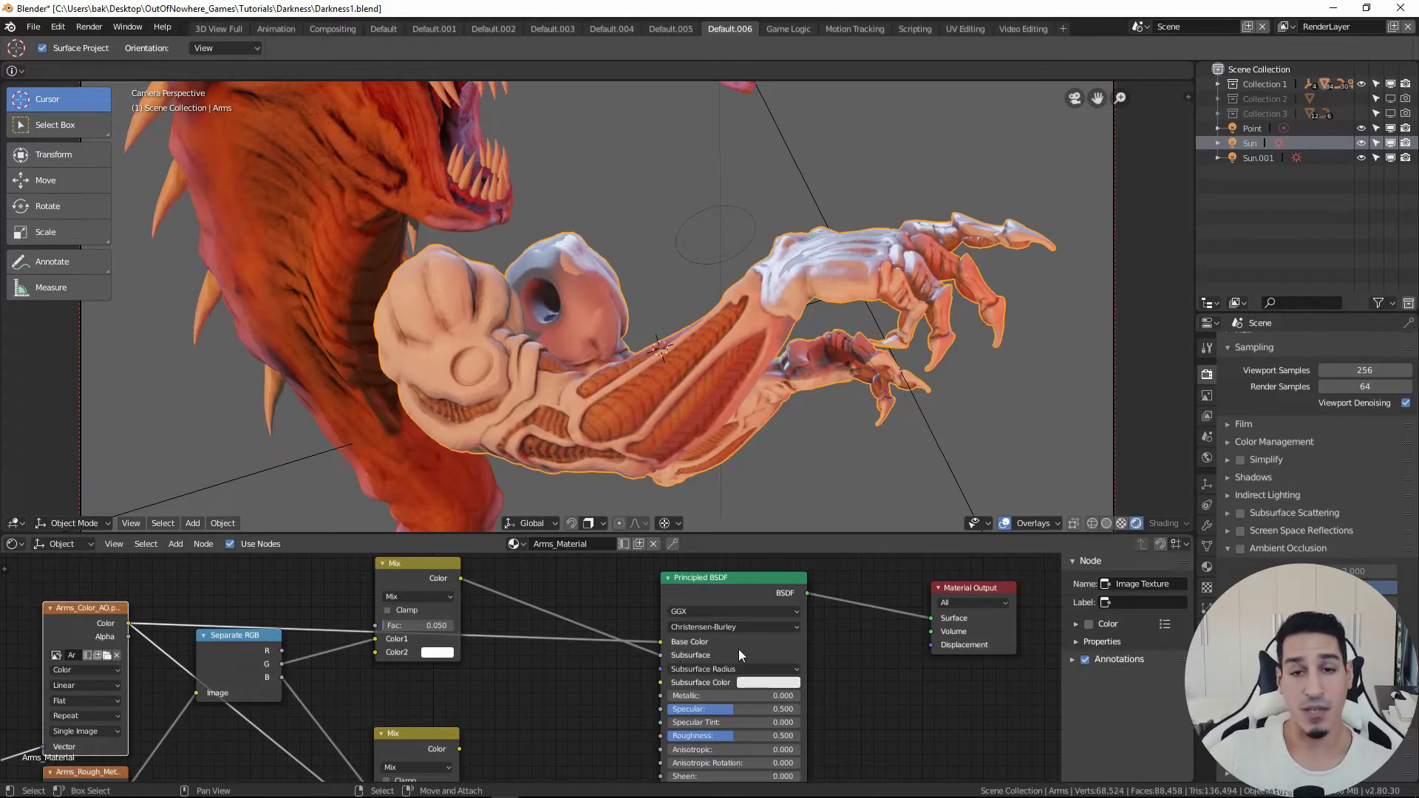
{"action": "left_click_drag", "start_coordinate": [730, 577], "coordinate": [727, 577]}
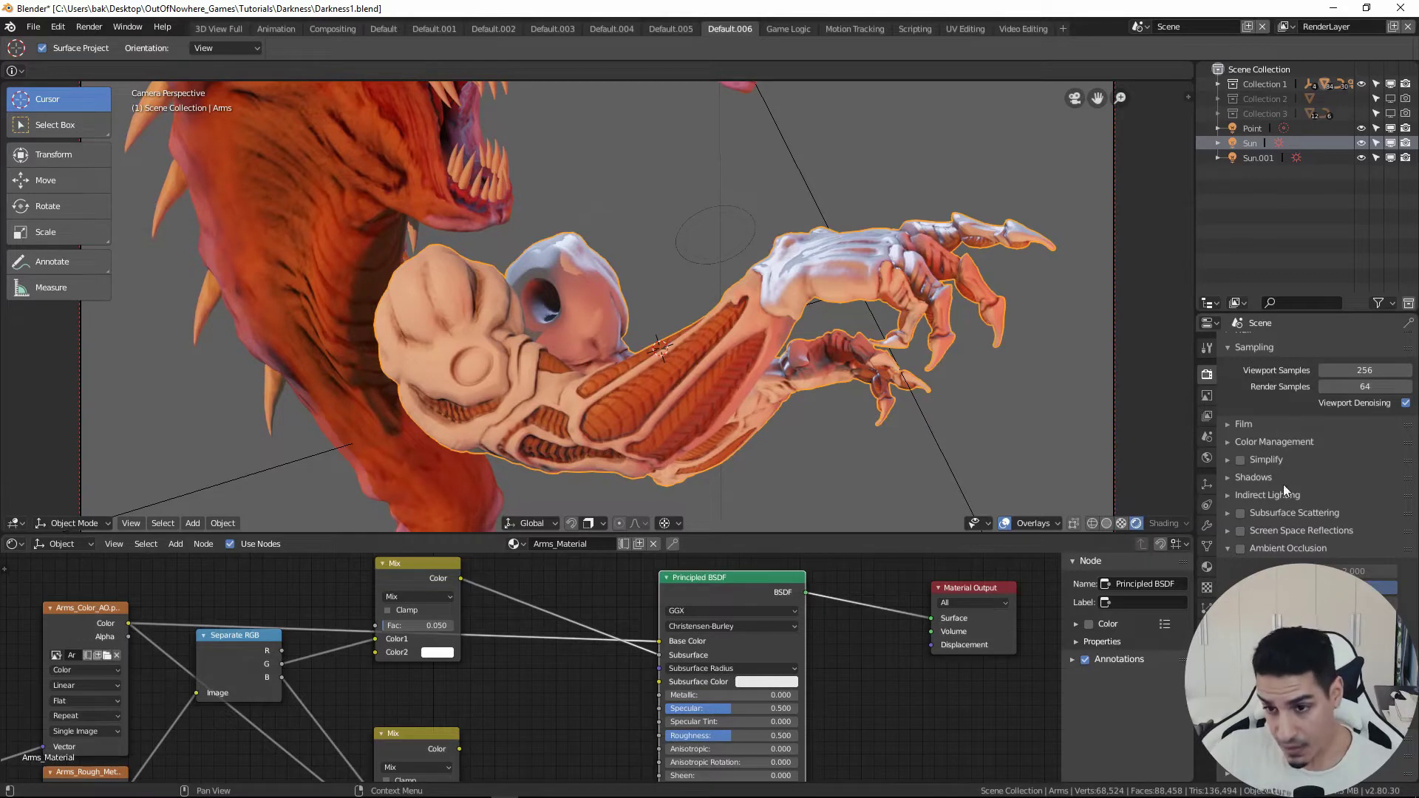
{"action": "scroll", "coordinate": [1303, 455], "scroll_direction": "up", "scroll_amount": 1}
{"action": "scroll", "coordinate": [1302, 455], "scroll_direction": "down", "scroll_amount": 1}
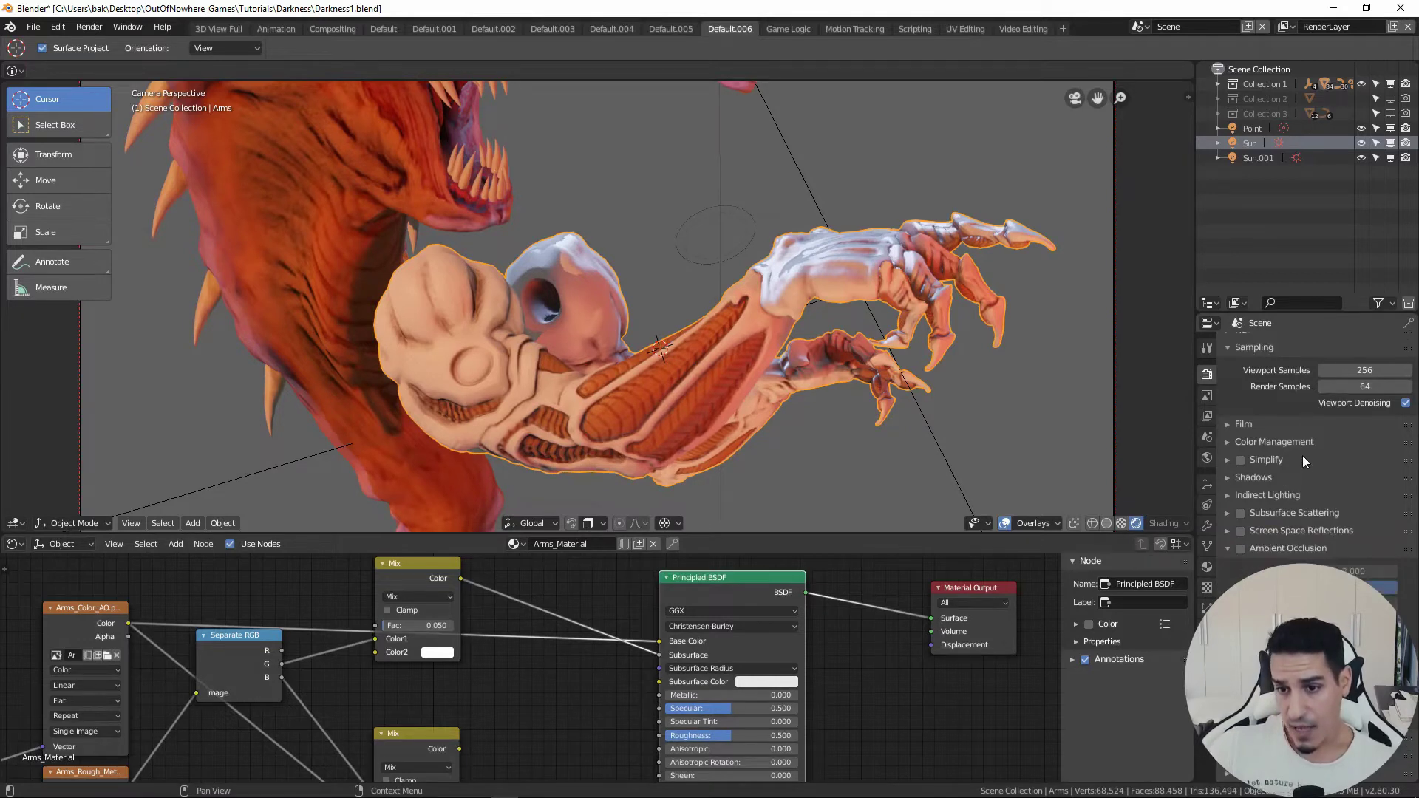
{"action": "left_click", "coordinate": [1241, 515]}
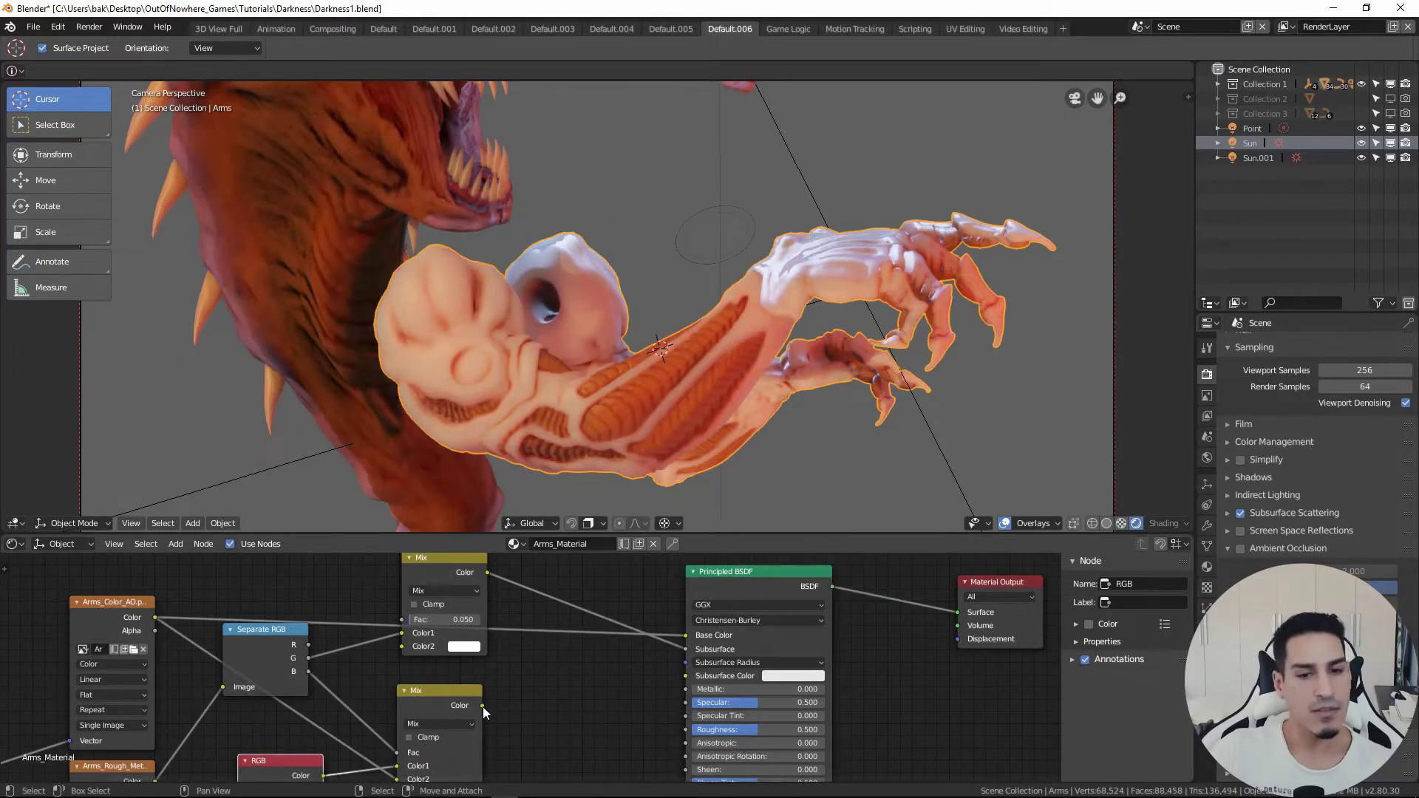
- Link the lower Mix Color to Subsurface, preview it, then reconnect the BSDF to Surface
{"action": "mouse_move", "coordinate": [483, 706]}
{"action": "left_mouse_down"}
{"action": "mouse_move", "coordinate": [667, 677]}
{"action": "mouse_move", "coordinate": [688, 650]}
{"action": "mouse_move", "coordinate": [636, 688]}
{"action": "left_mouse_up"}
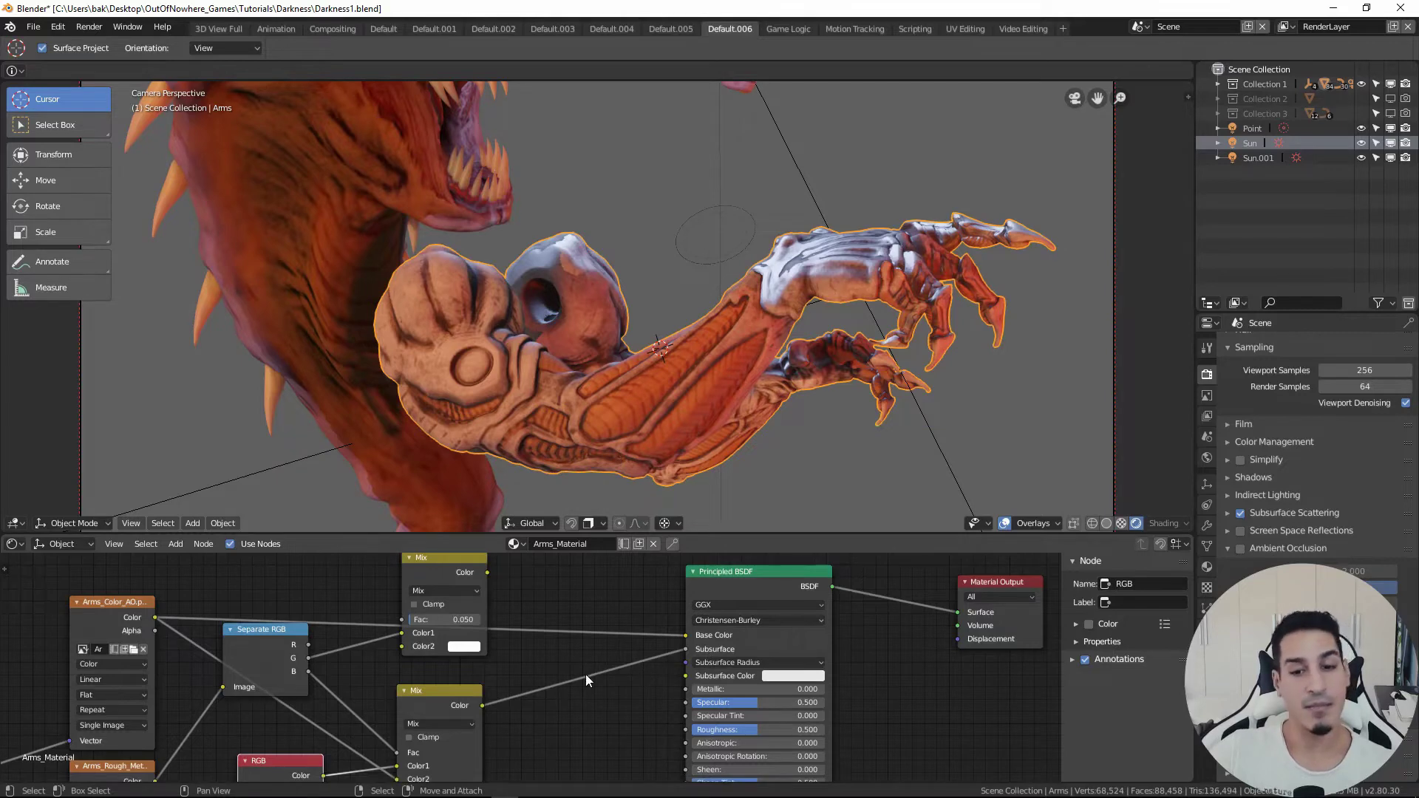
{"action": "left_click_drag", "start_coordinate": [482, 707], "coordinate": [958, 612]}
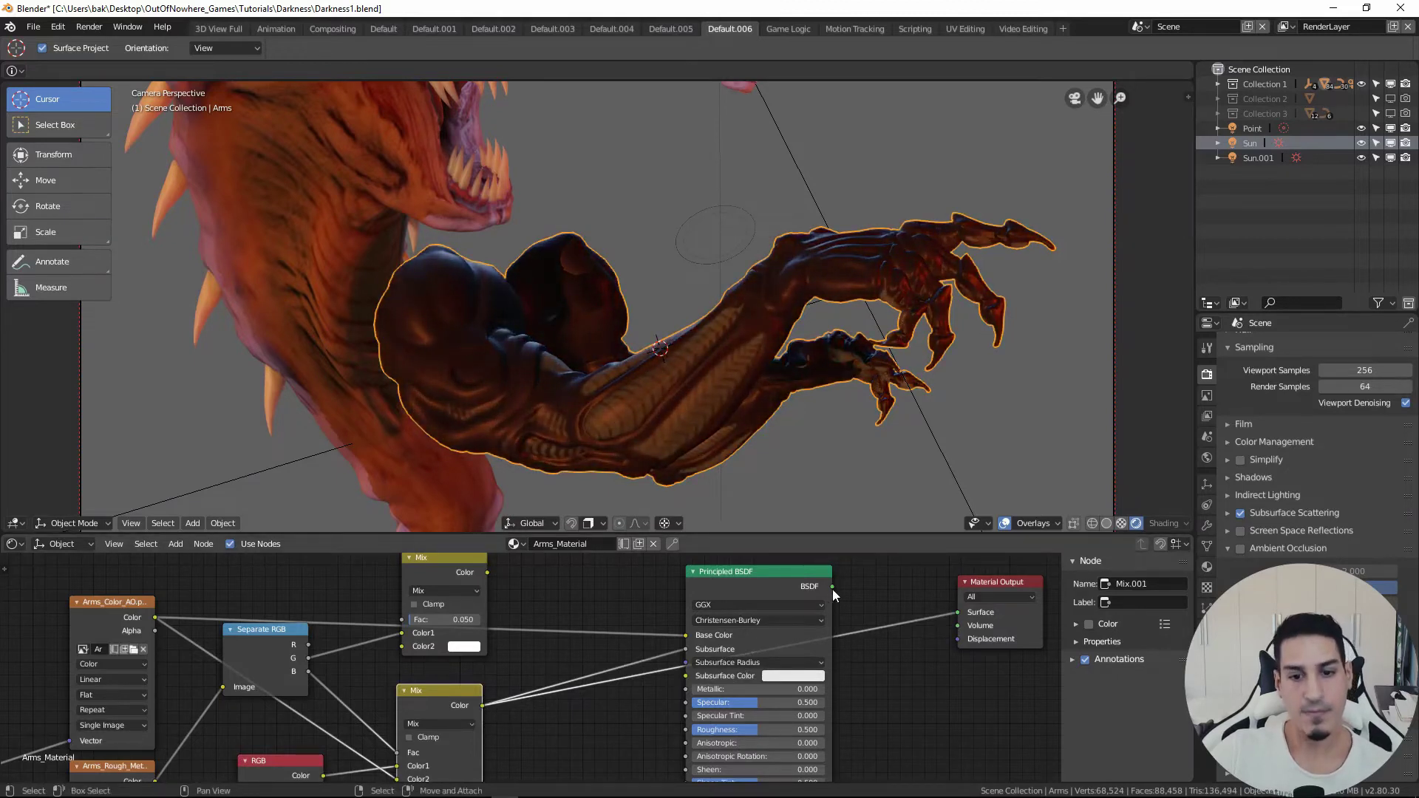
{"action": "left_click_drag", "start_coordinate": [832, 587], "coordinate": [958, 613]}
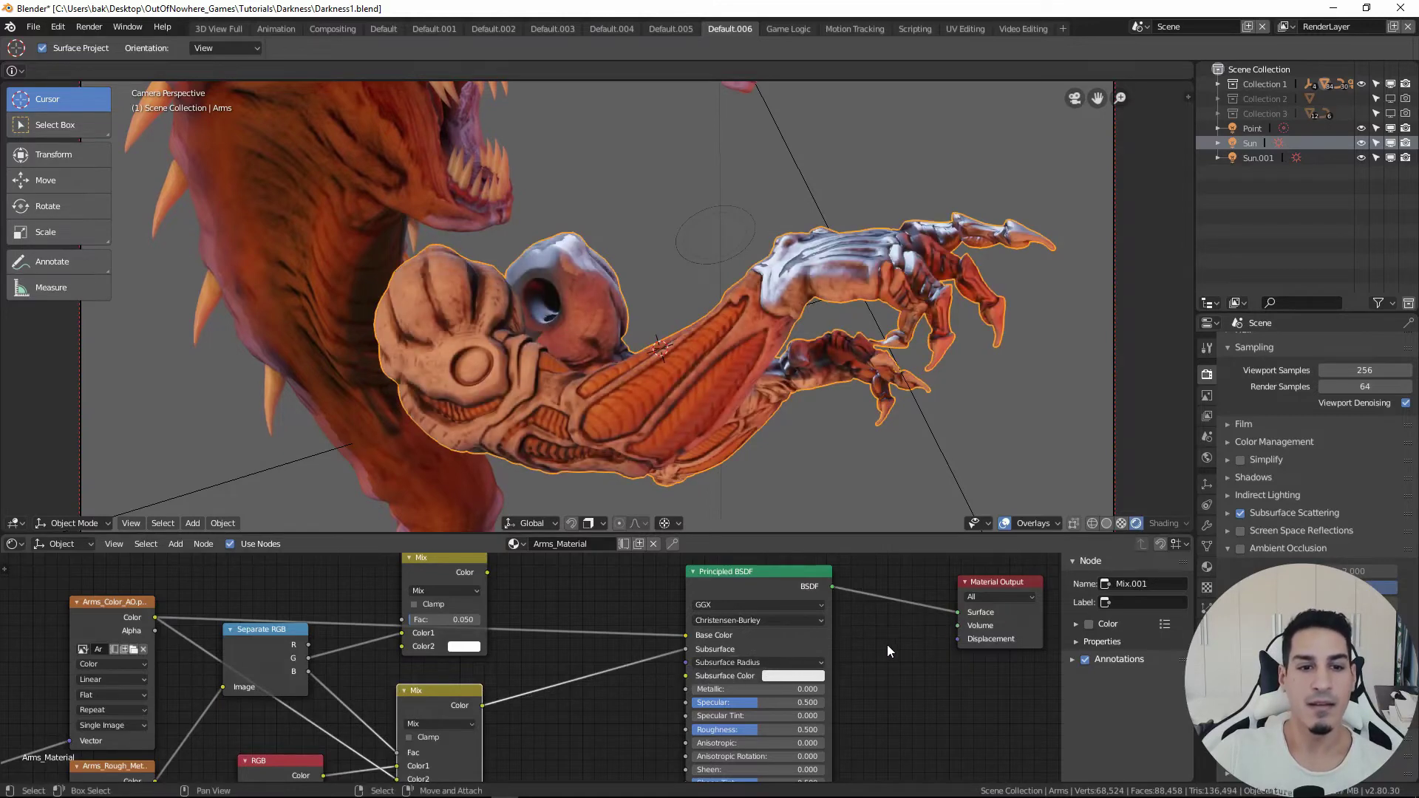
{"action": "middle_click_drag", "start_coordinate": [566, 739], "coordinate": [495, 708]}
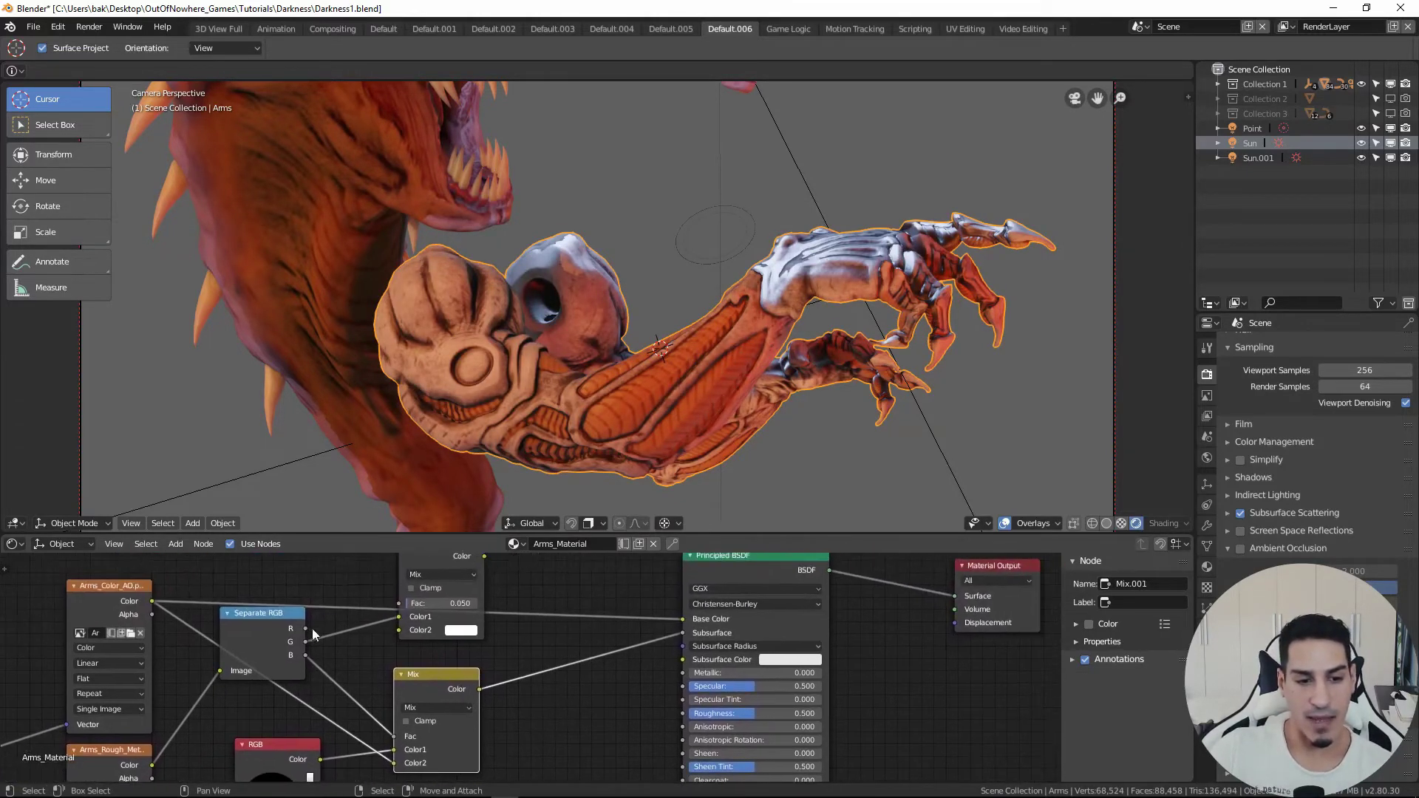
- Link a Separate RGB channel to the Principled BSDF's Roughness input
{"action": "left_click_drag", "start_coordinate": [306, 628], "coordinate": [684, 715]}
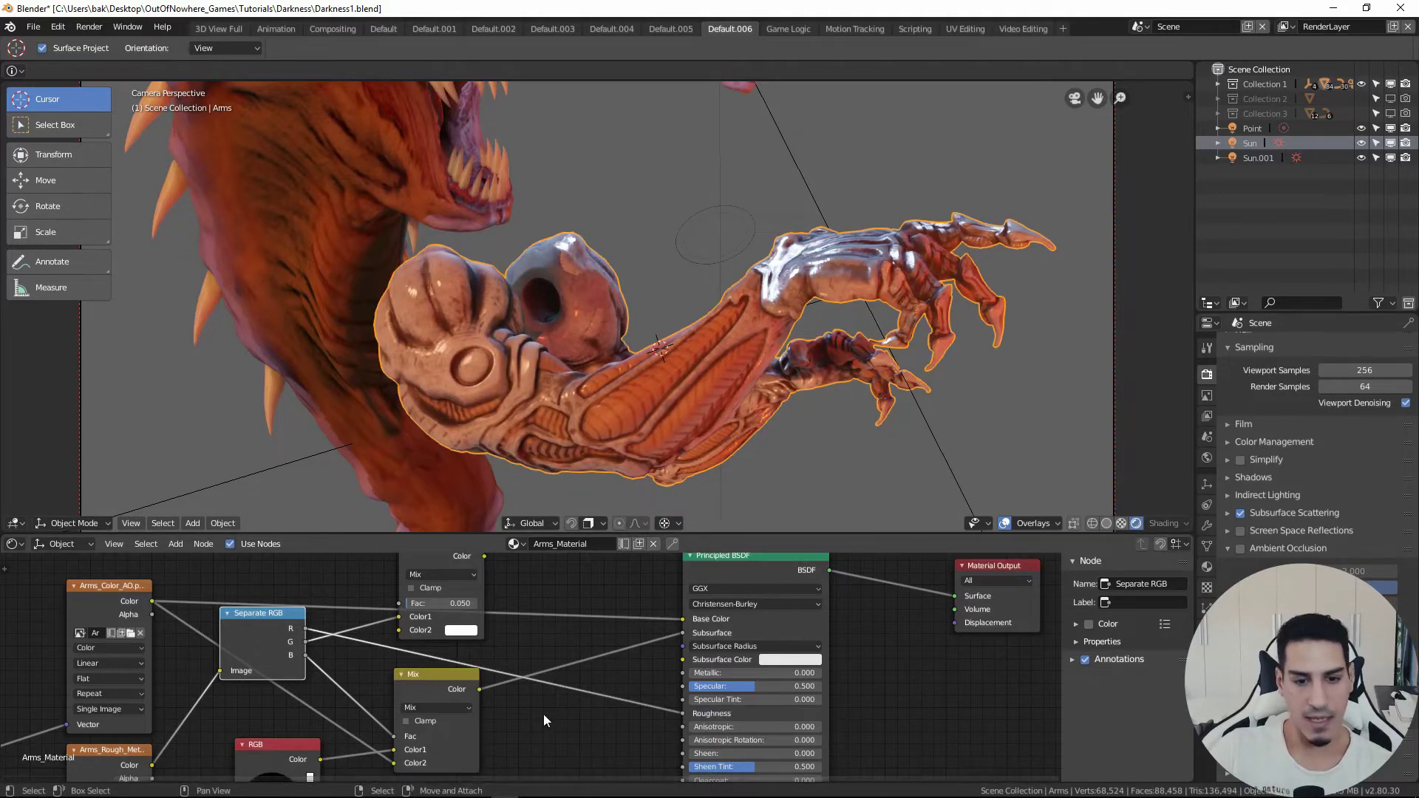
{"action": "middle_click_drag", "start_coordinate": [550, 725], "coordinate": [568, 692]}
{"action": "middle_click_drag", "start_coordinate": [360, 644], "coordinate": [322, 660]}
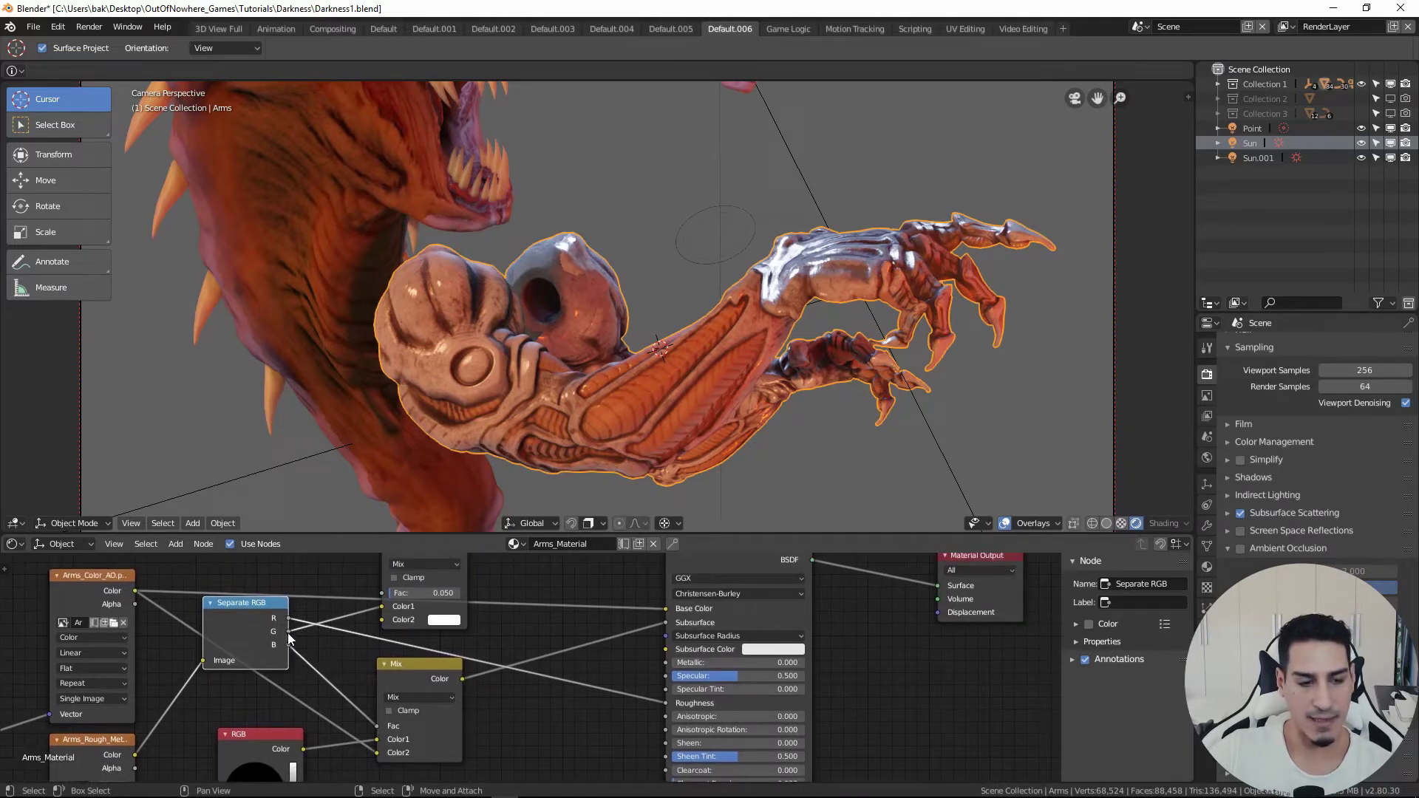
- Connect the upper Mix node's Color output to the Metallic input
{"action": "middle_click_drag", "start_coordinate": [460, 579], "coordinate": [453, 607]}
{"action": "left_click_drag", "start_coordinate": [460, 575], "coordinate": [660, 692]}
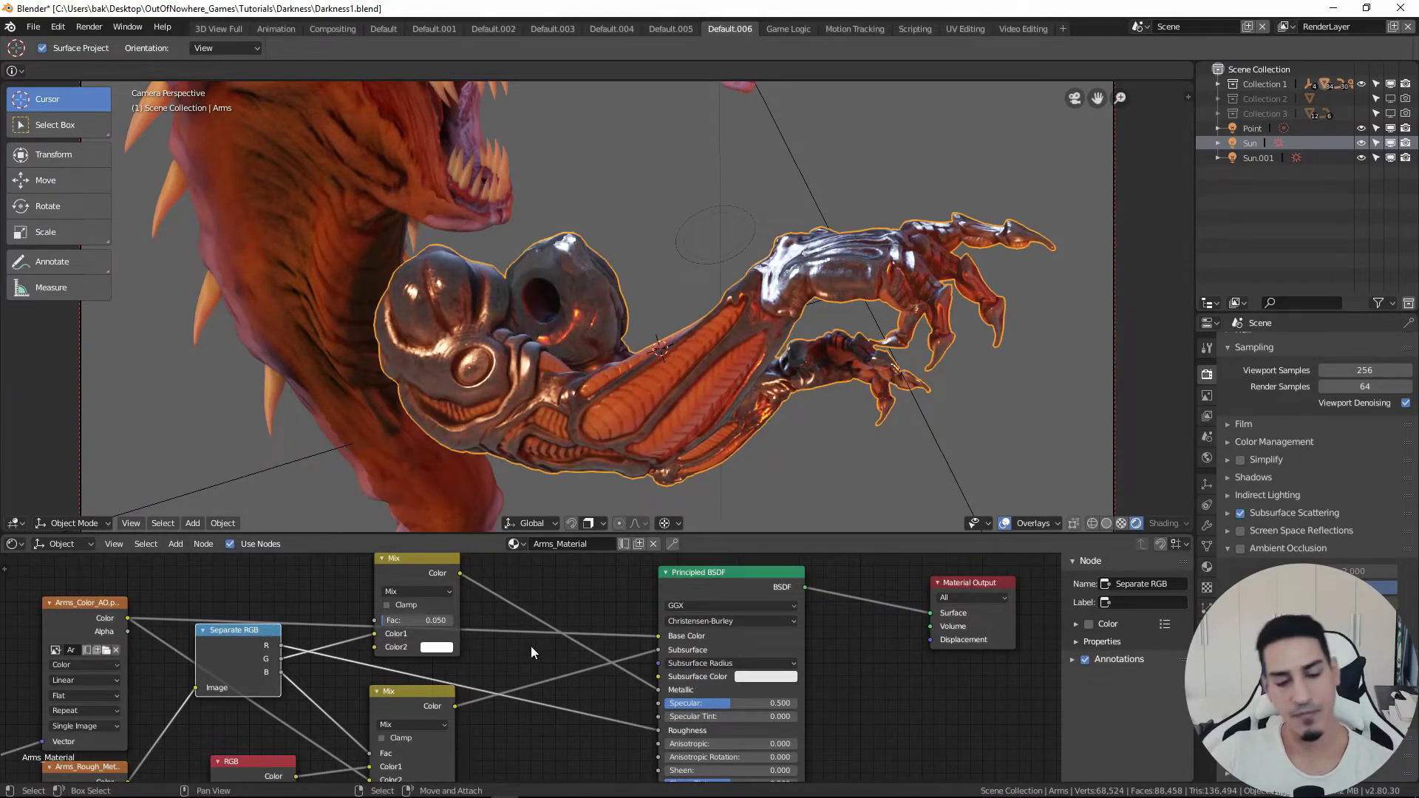
{"action": "middle_click_drag", "start_coordinate": [533, 755], "coordinate": [461, 704]}
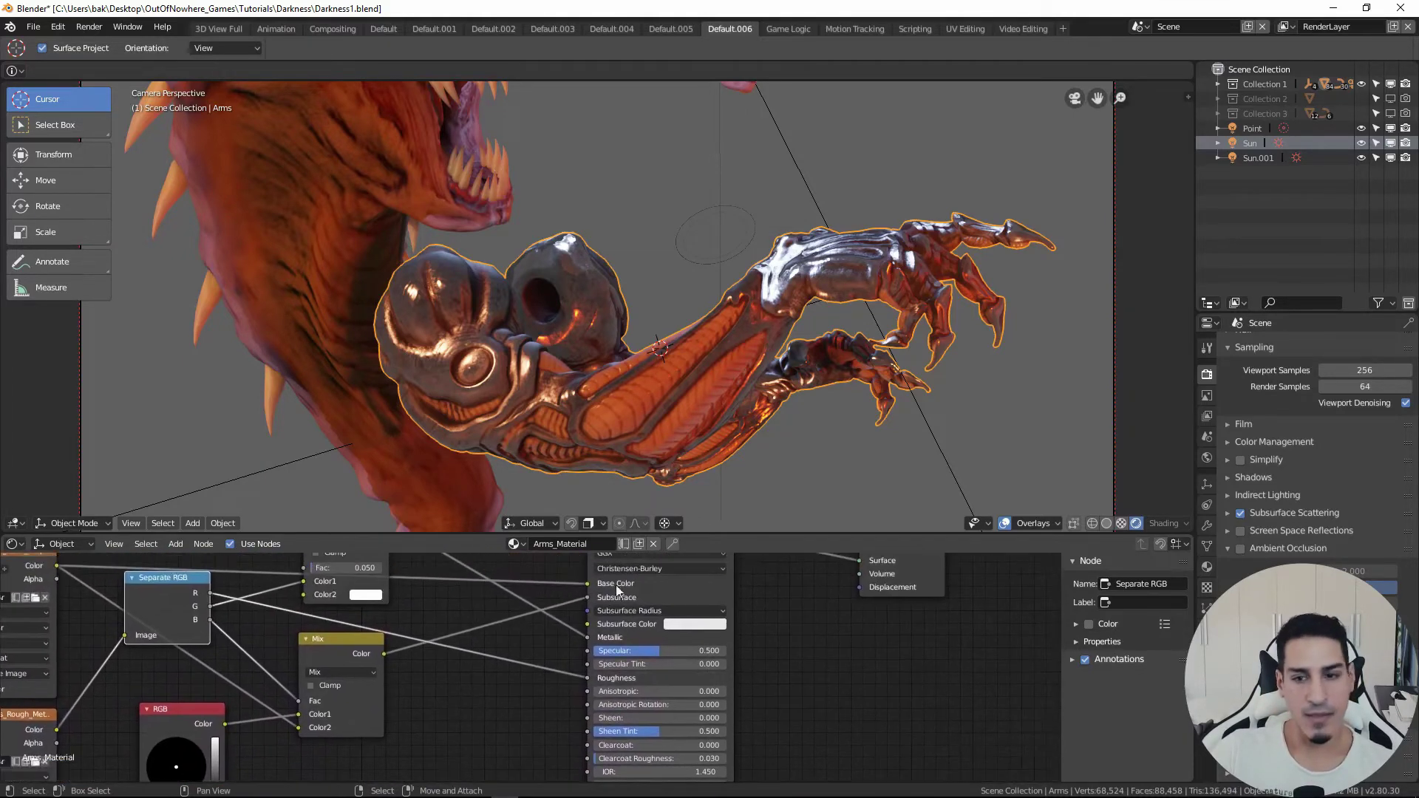
- Enable Screen Space Reflections and Ambient Occlusion in the Eevee render settings
{"action": "left_click", "coordinate": [1239, 532]}
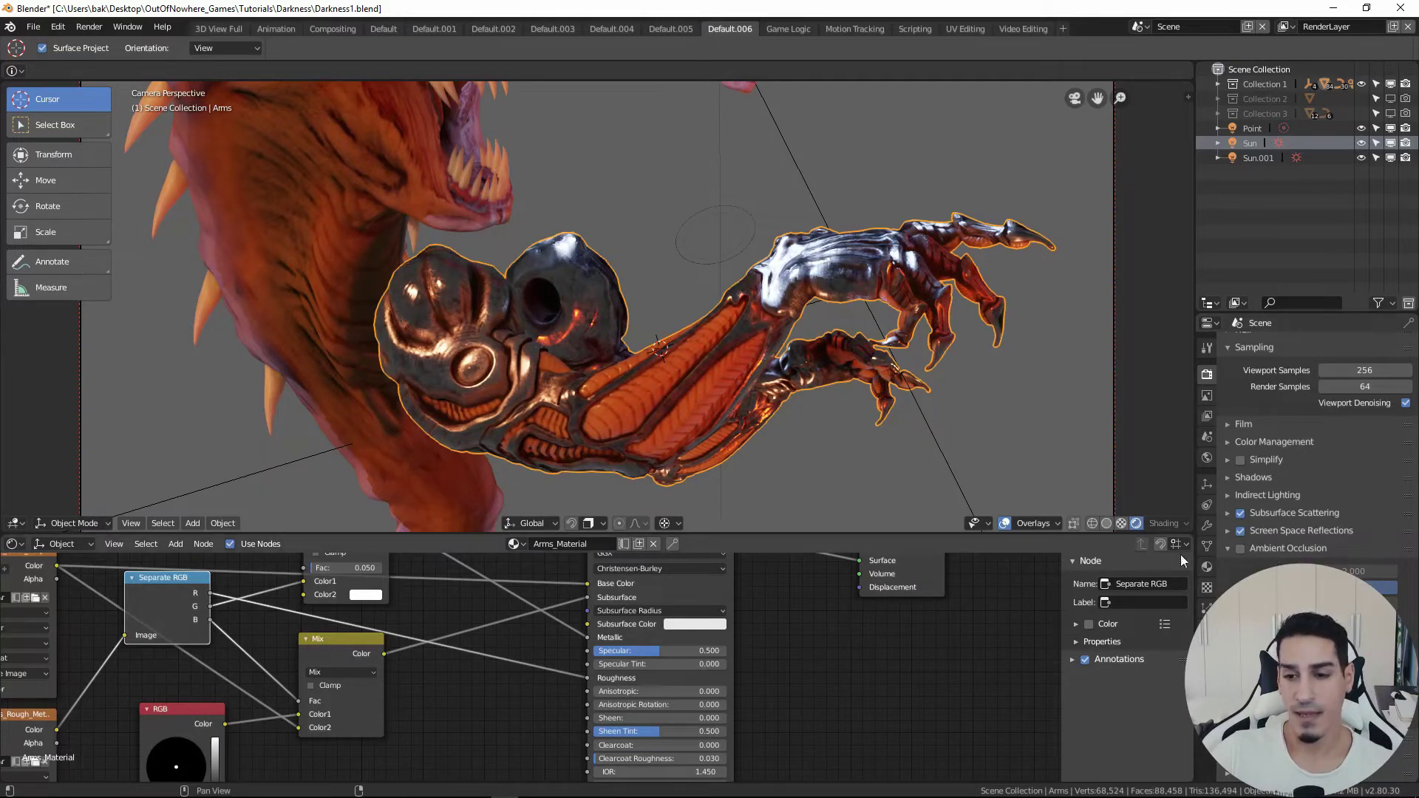
{"action": "left_click", "coordinate": [1241, 549]}
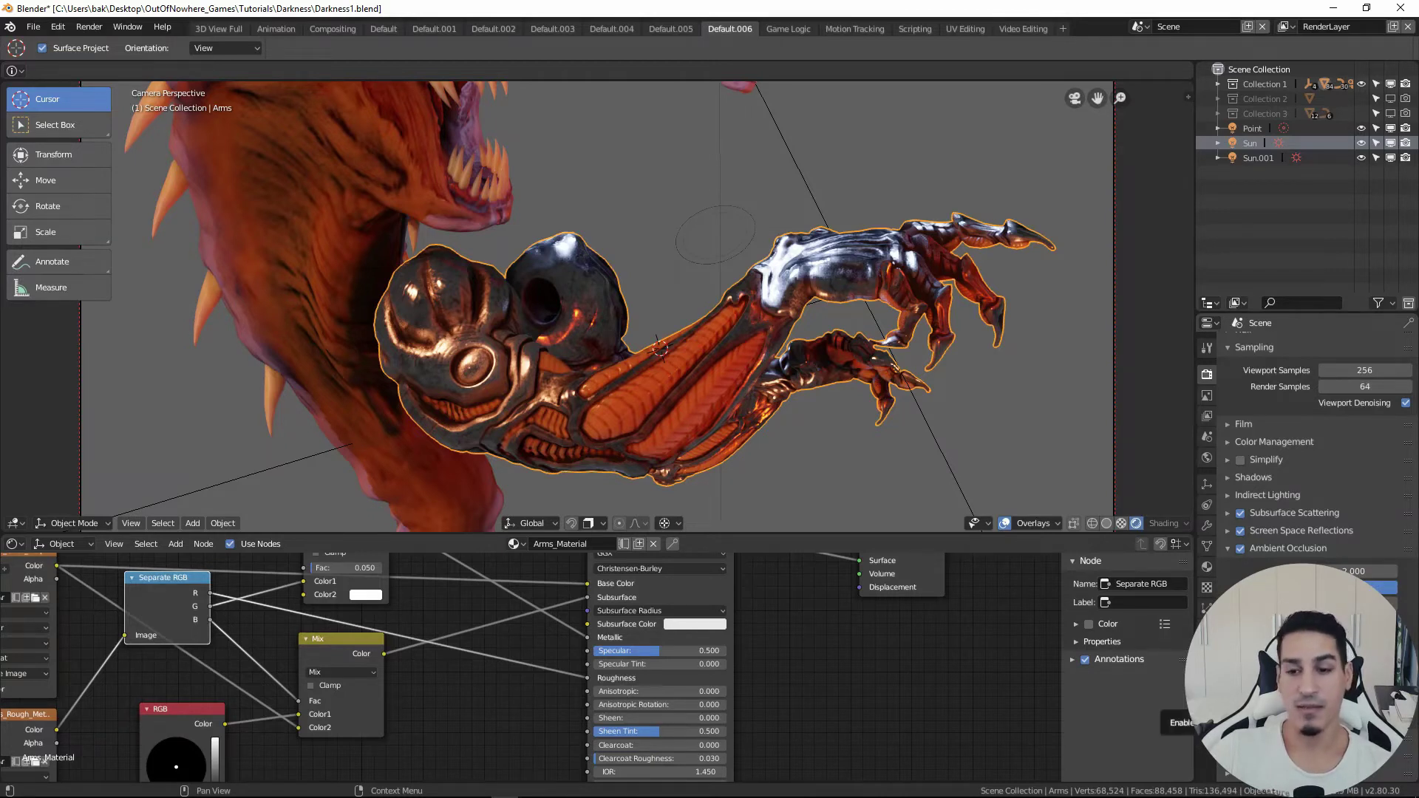
{"action": "left_click", "coordinate": [1240, 708]}
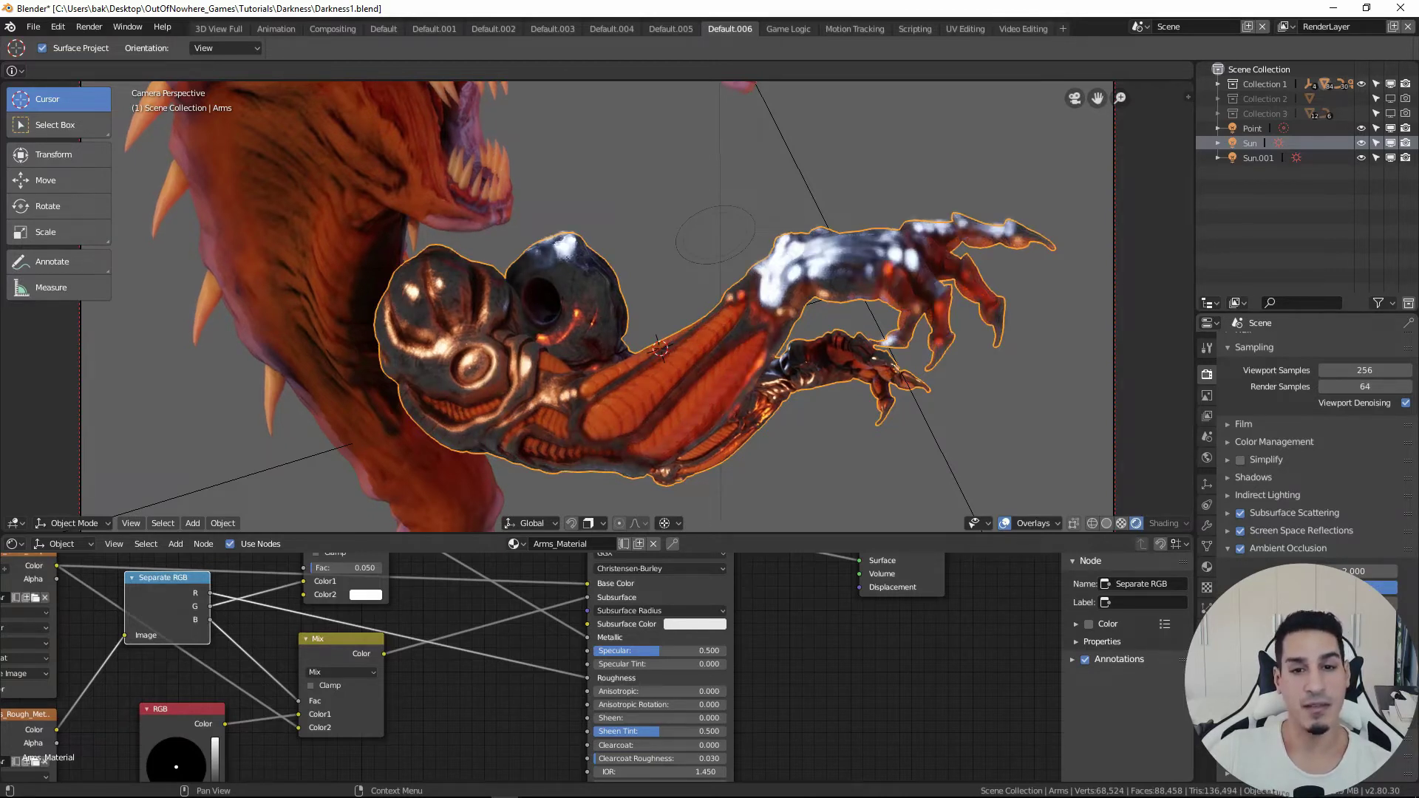
- Orbit and zoom around the arm to inspect its metallic reflections
{"action": "middle_click_drag", "start_coordinate": [791, 318], "coordinate": [757, 414]}
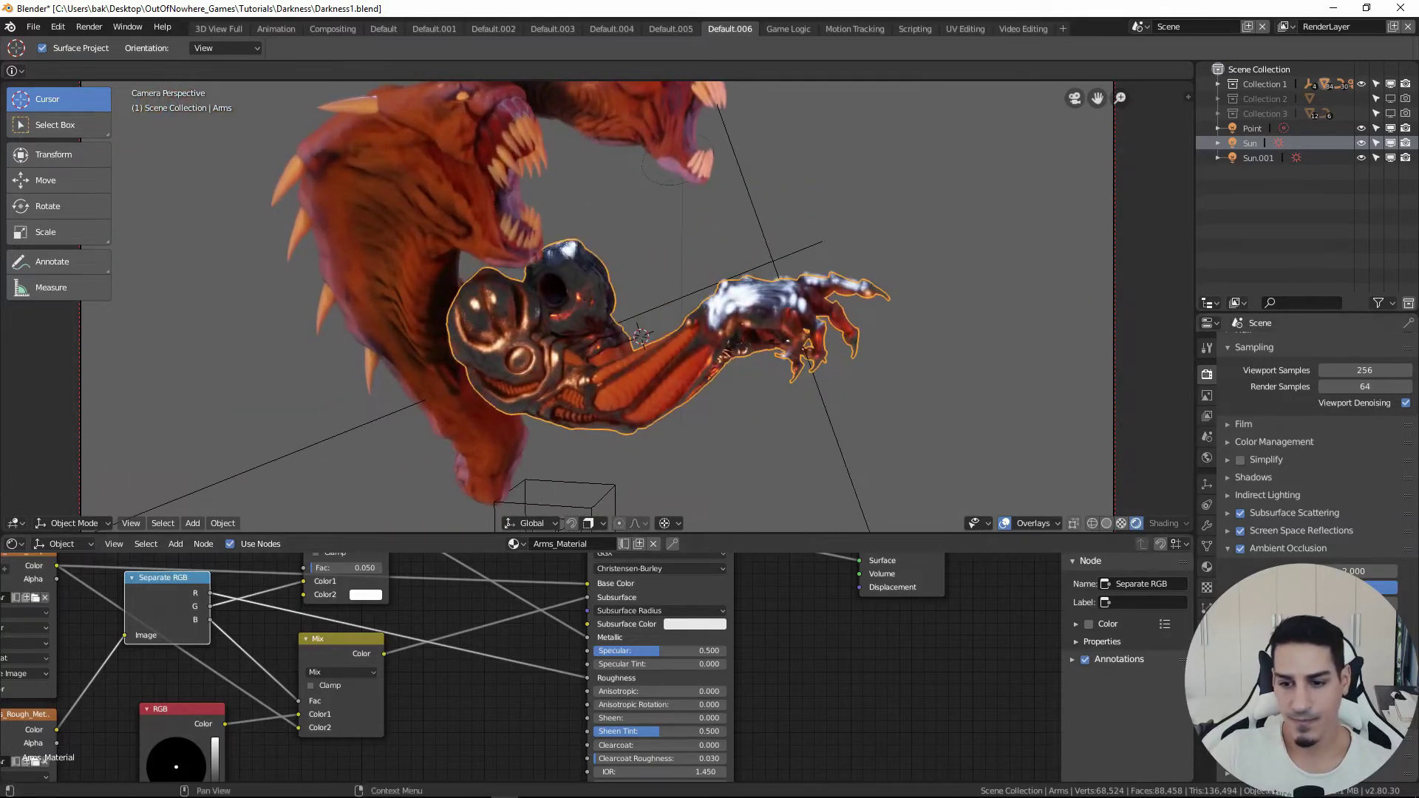
{"action": "scroll", "coordinate": [707, 491], "scroll_direction": "up", "scroll_amount": 3}
{"action": "scroll", "coordinate": [707, 491], "scroll_direction": "down", "scroll_amount": 3}
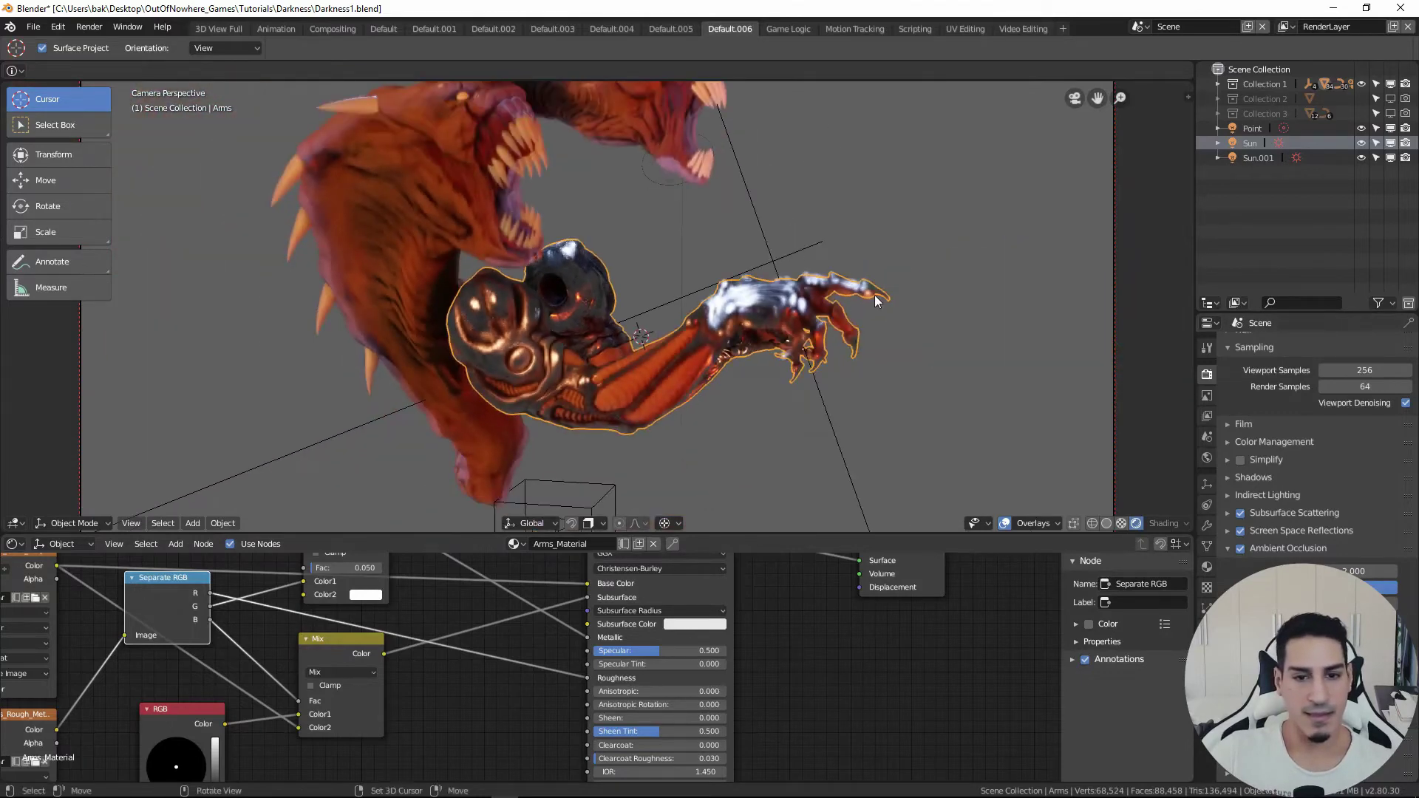
{"action": "middle_click_drag", "start_coordinate": [607, 401], "coordinate": [680, 330]}
{"action": "left_click", "coordinate": [414, 385]}
{"action": "middle_click_drag", "start_coordinate": [325, 627], "coordinate": [720, 621]}
{"action": "left_click_drag", "start_coordinate": [512, 566], "coordinate": [825, 749]}
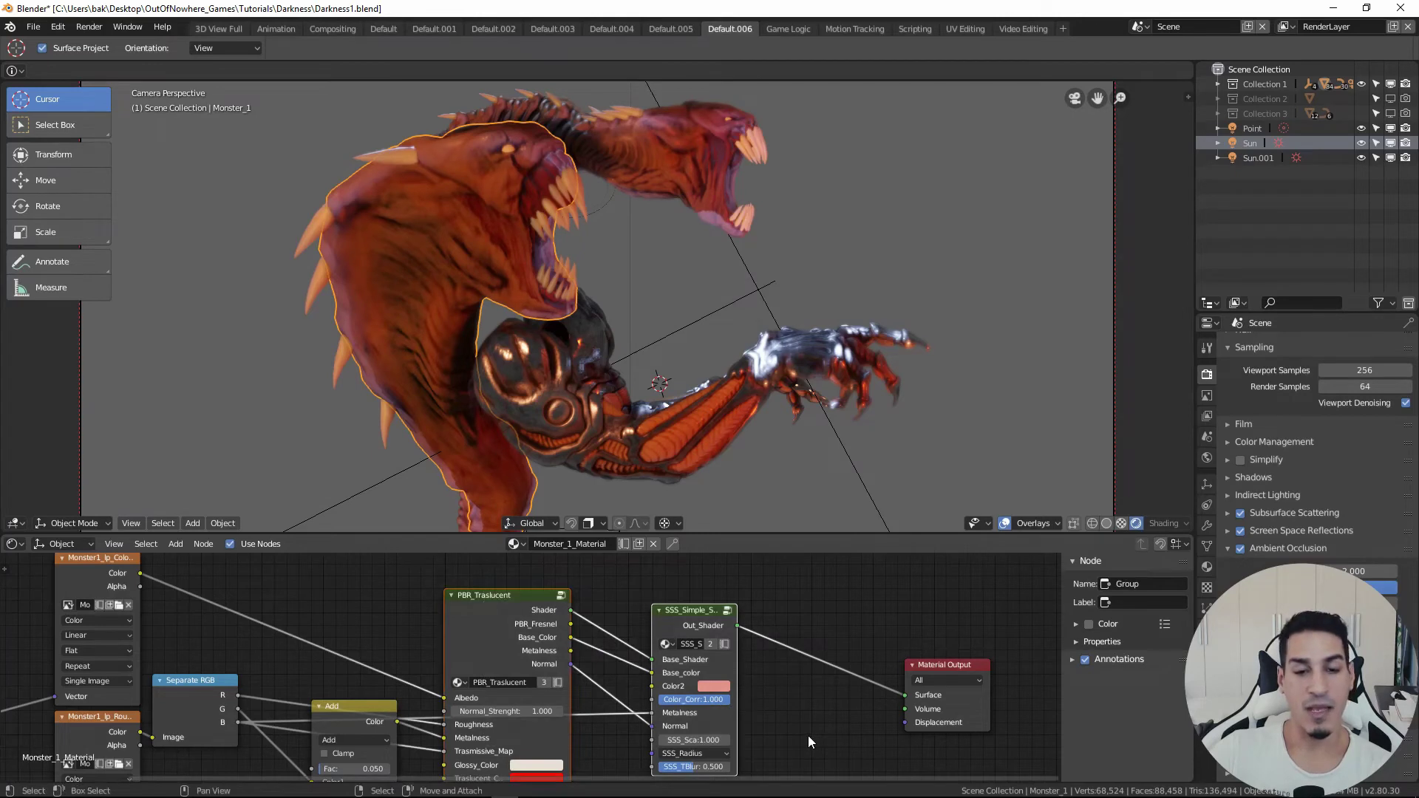
{"action": "left_click_drag", "start_coordinate": [684, 614], "coordinate": [665, 610]}
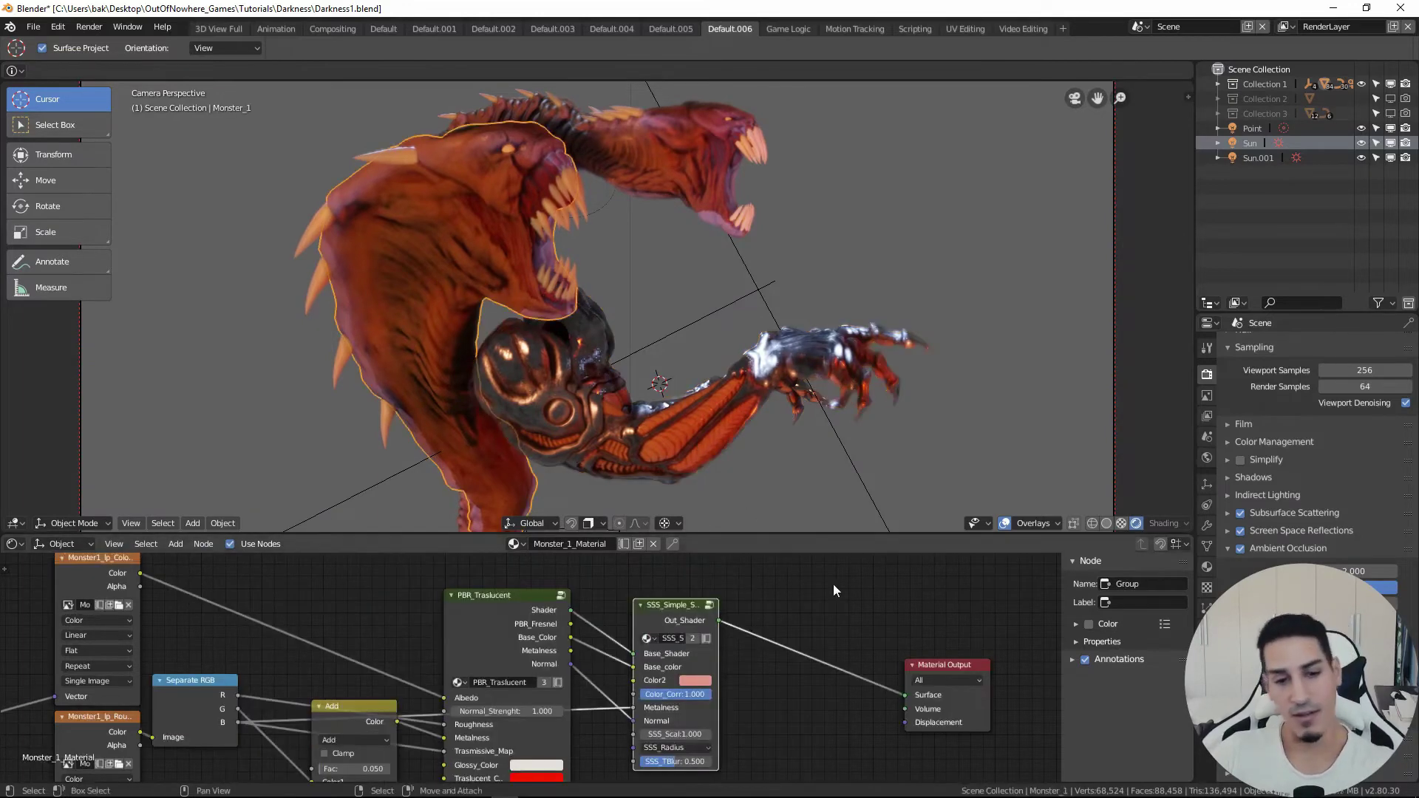
{"action": "right_click", "coordinate": [692, 466]}
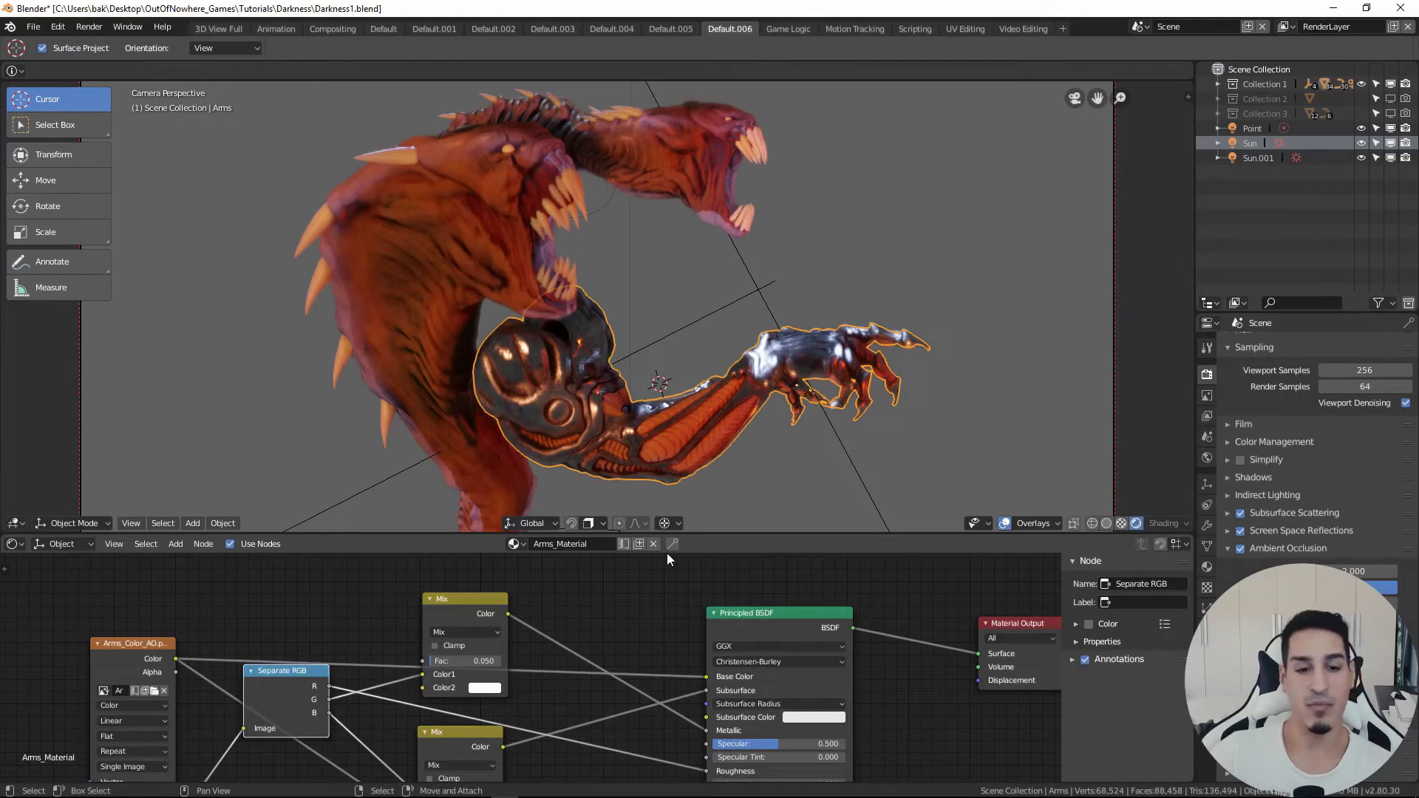
{"action": "middle_click_drag", "start_coordinate": [640, 473], "coordinate": [697, 408]}
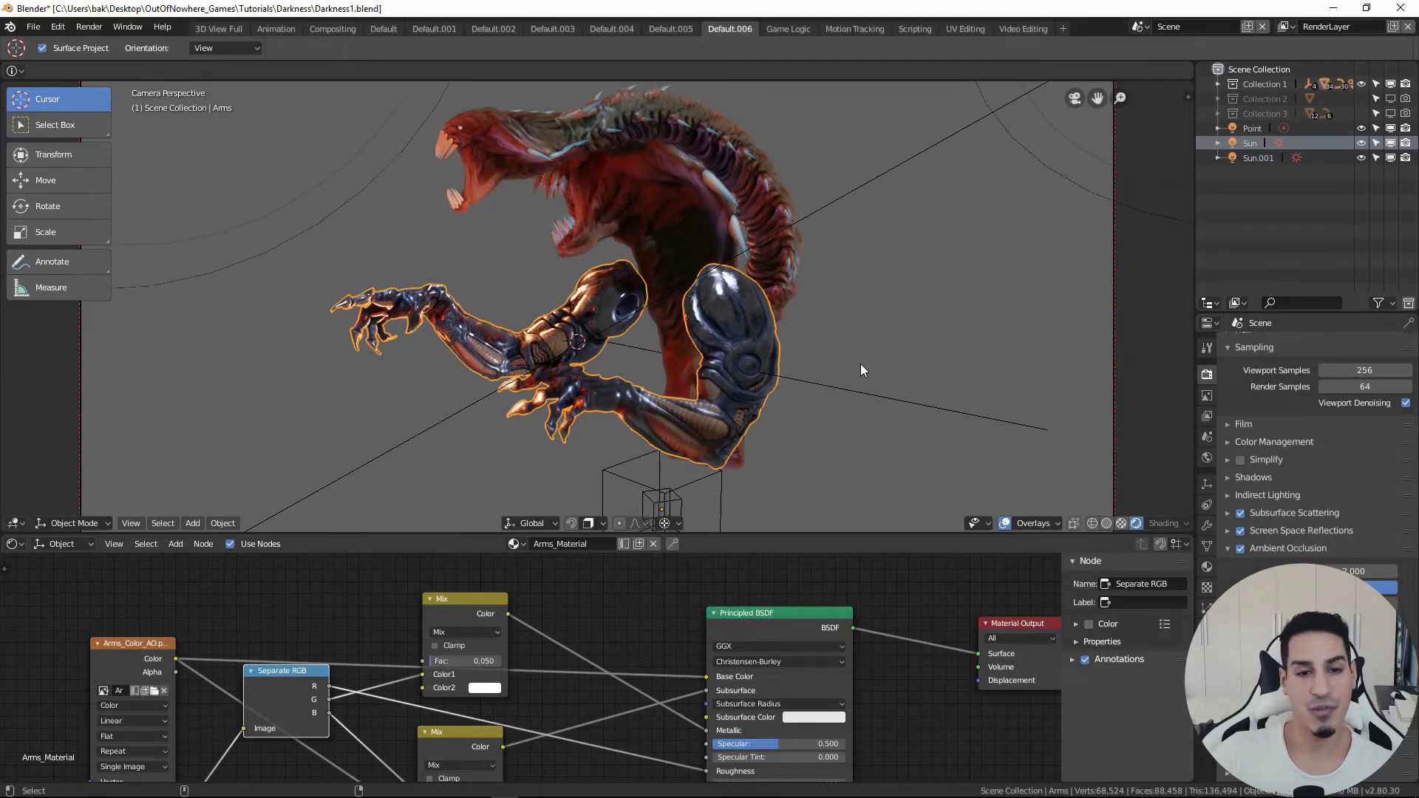
- Unhide all hidden demon parts with Alt+H, then deselect everything
{"action": "key", "text": "alt+h"}
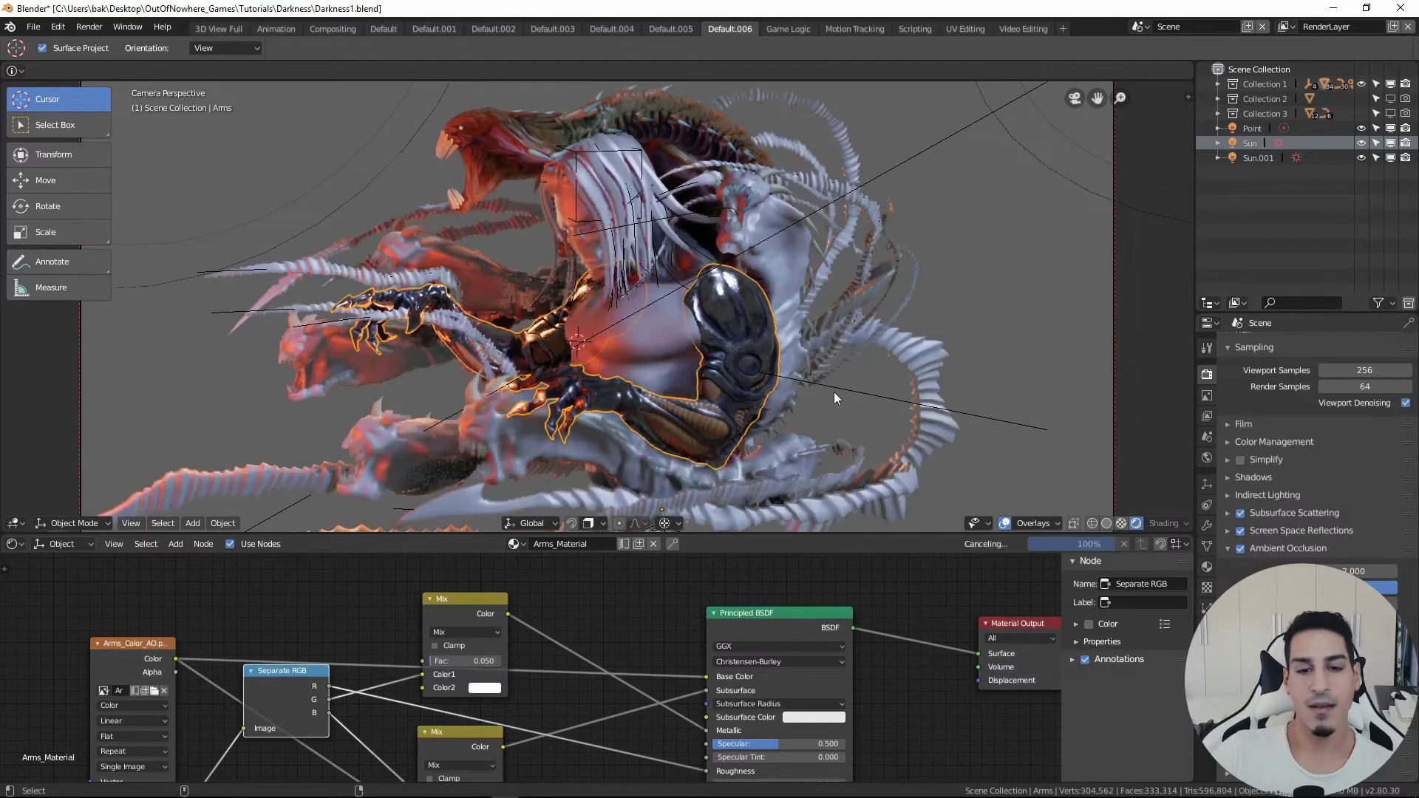
{"action": "left_click", "coordinate": [816, 398]}
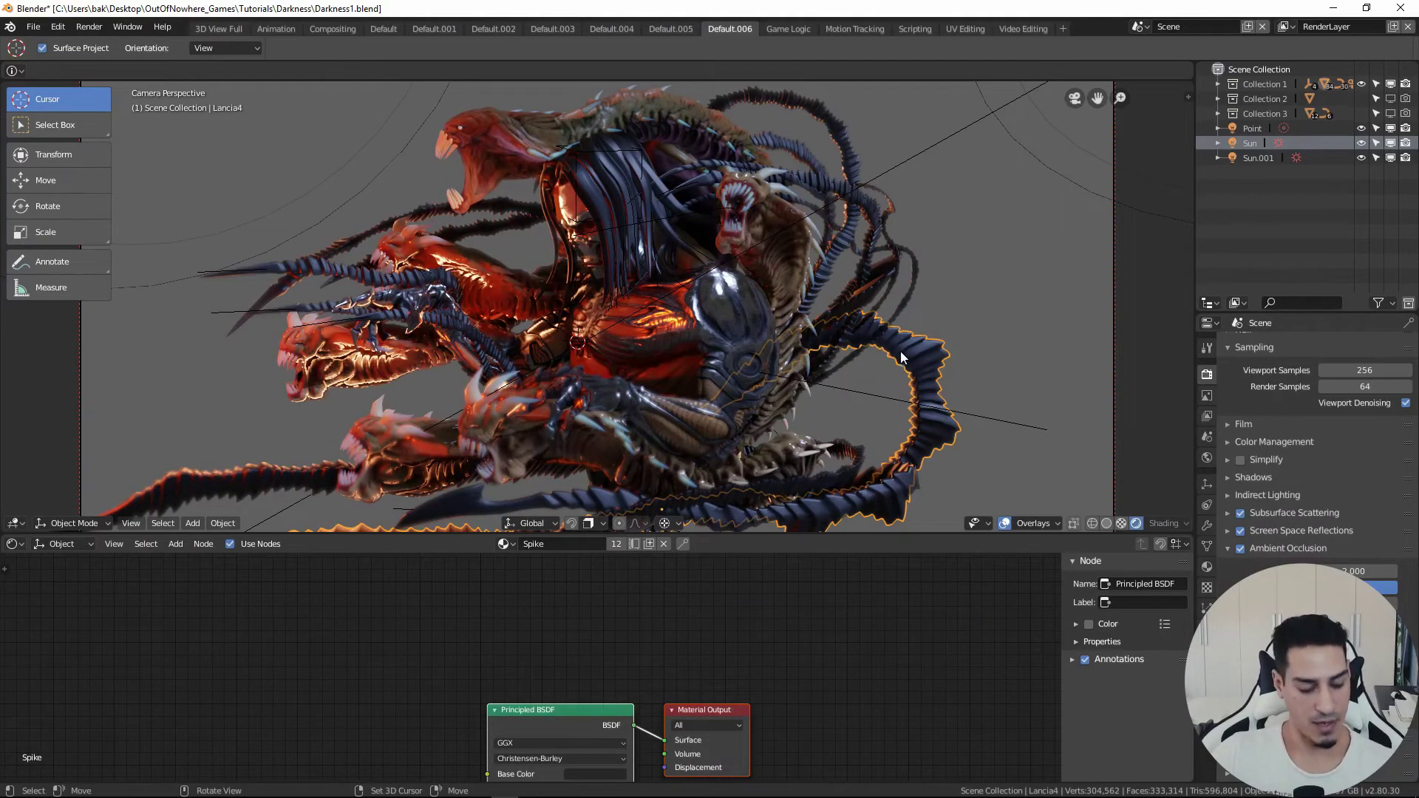
{"action": "key", "text": "alt+a"}
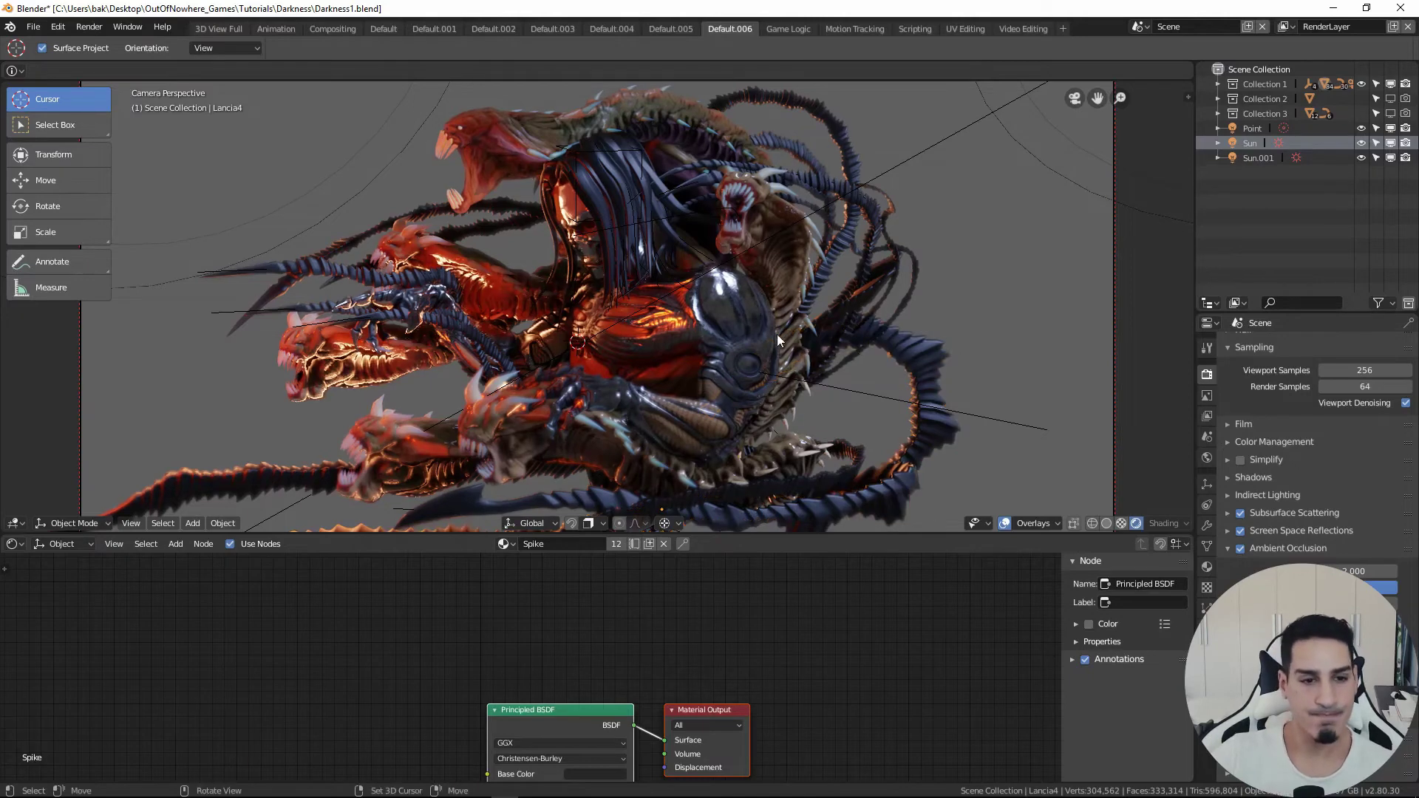
- Select the Point lamp beside the creature and show its light properties
{"action": "middle_click_drag", "start_coordinate": [772, 338], "coordinate": [519, 362]}
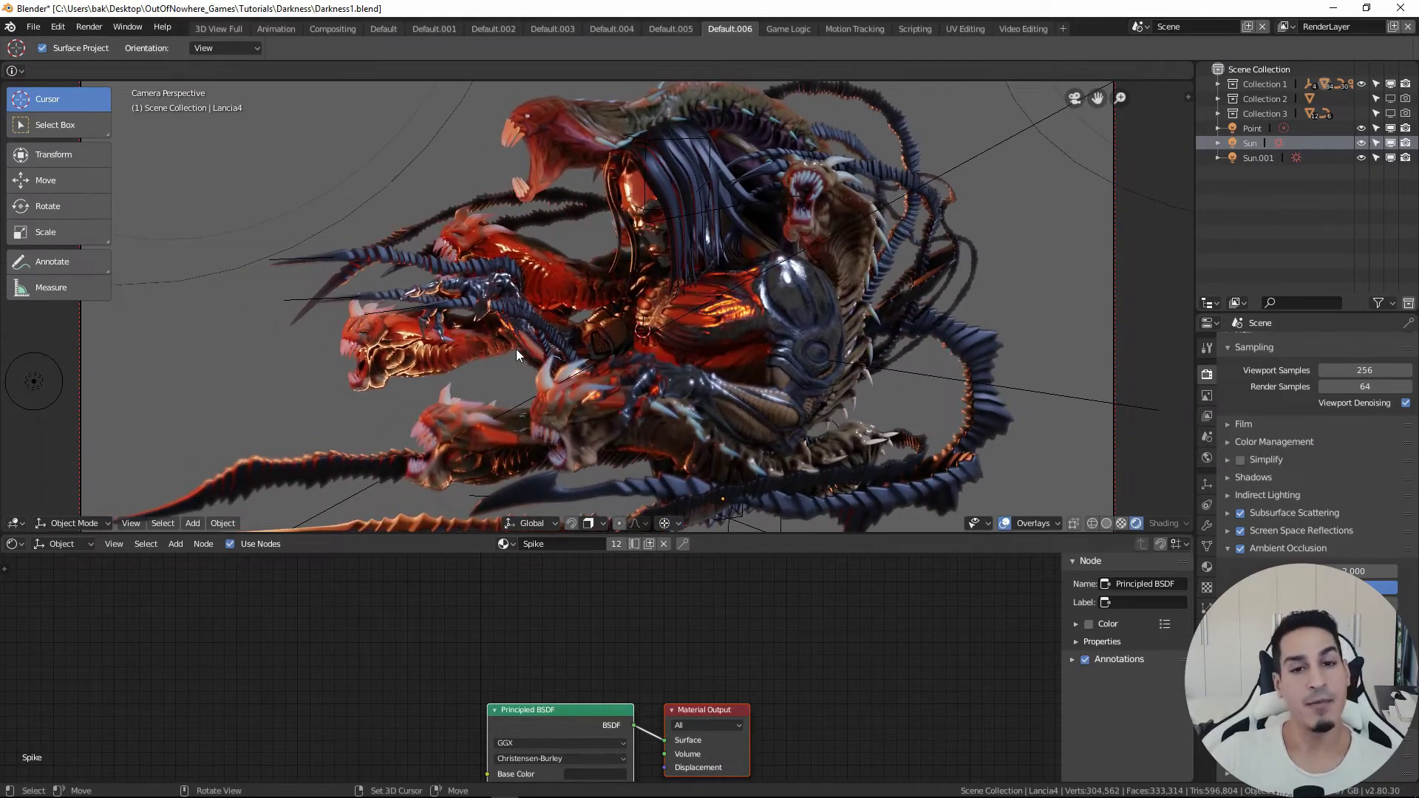
{"action": "scroll", "coordinate": [516, 349], "scroll_direction": "down", "scroll_amount": 3}
{"action": "left_click", "coordinate": [296, 347]}
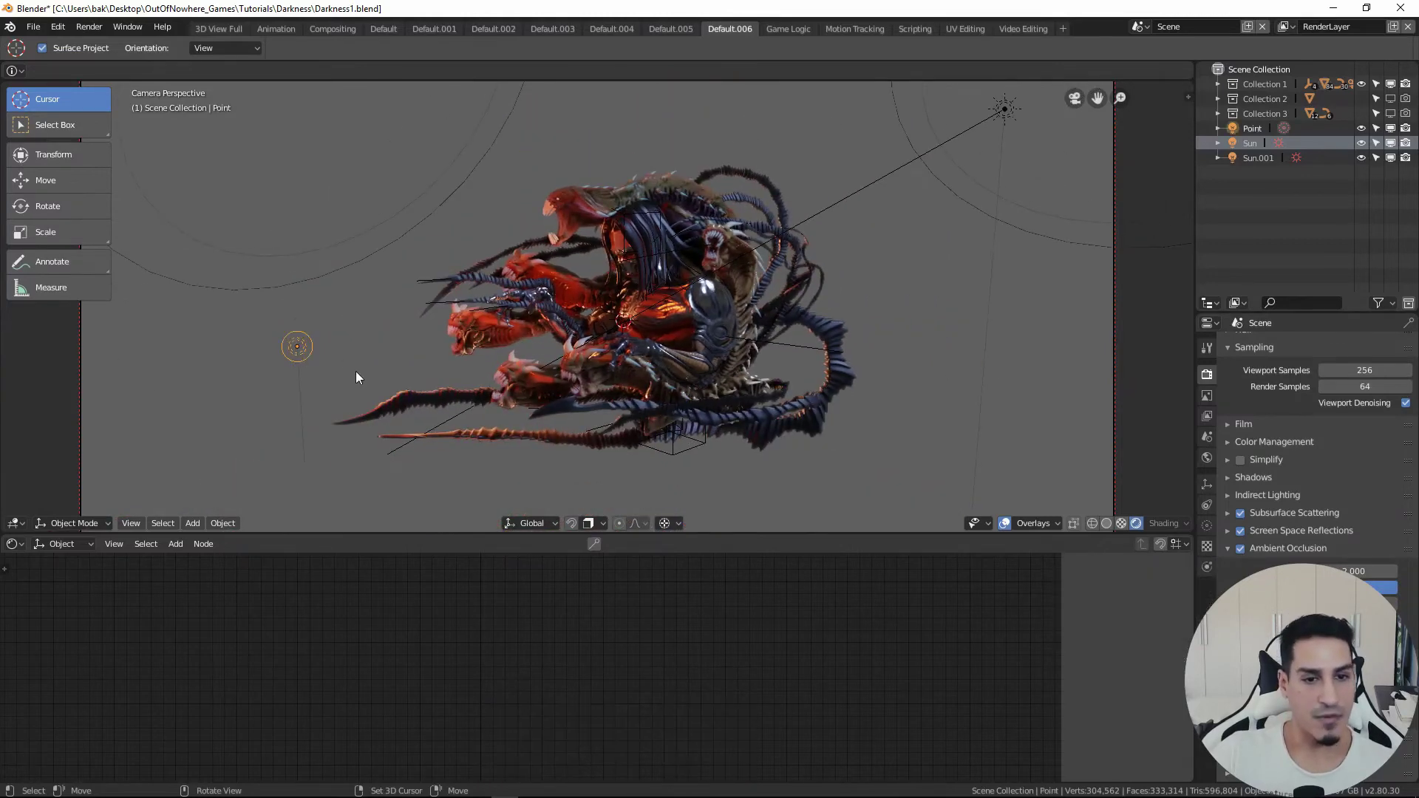
{"action": "middle_click_drag", "start_coordinate": [539, 347], "coordinate": [634, 354]}
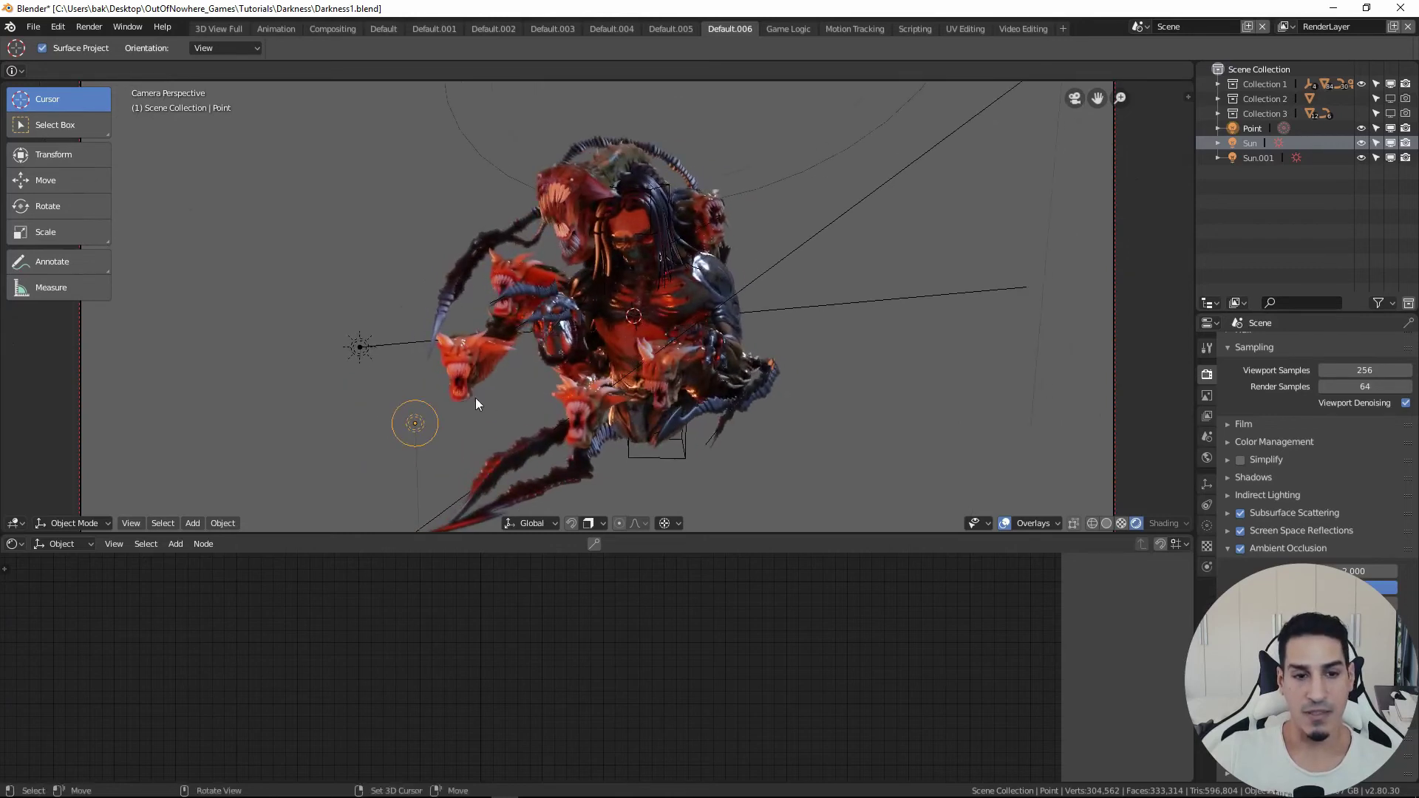
{"action": "middle_click_drag", "start_coordinate": [584, 289], "coordinate": [686, 344]}
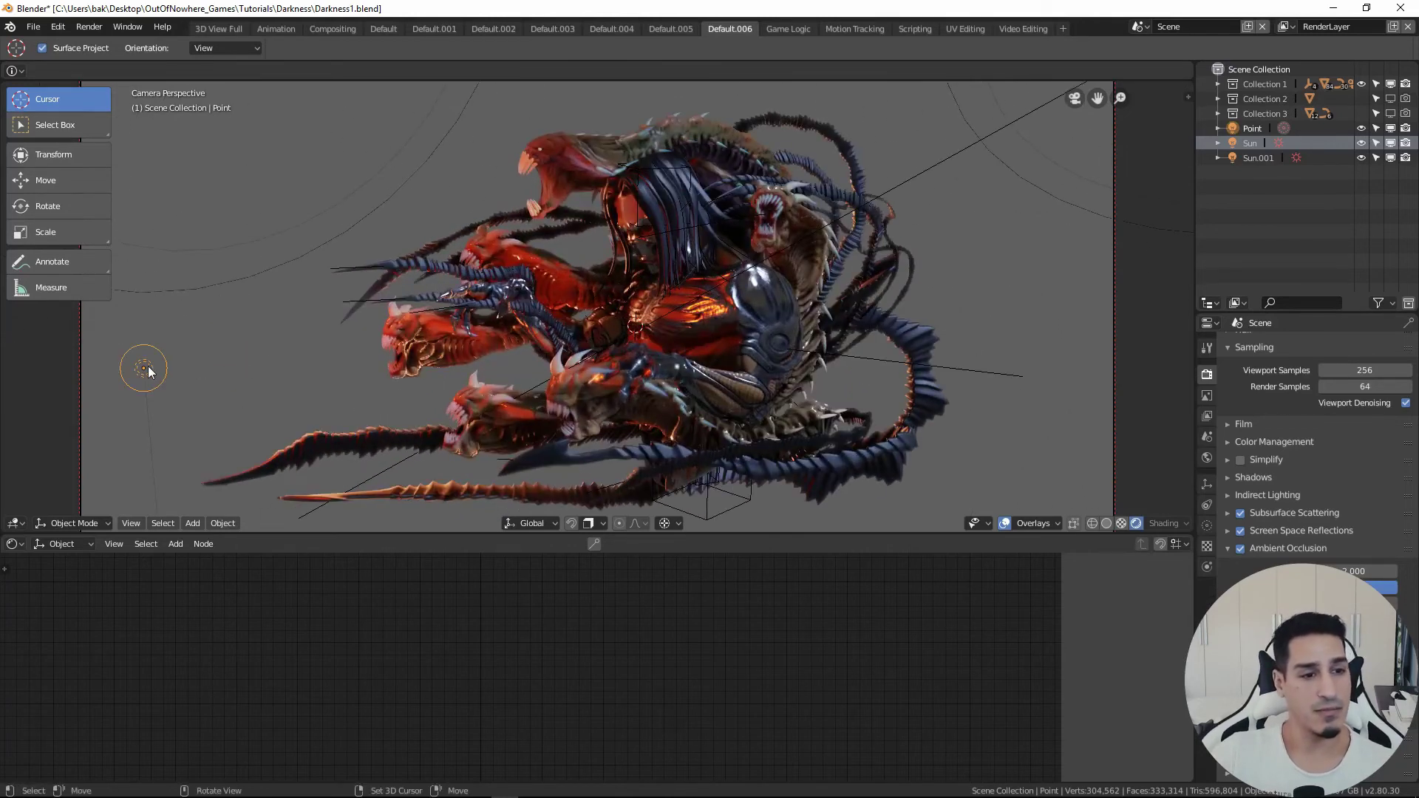
{"action": "left_click", "coordinate": [1208, 525]}
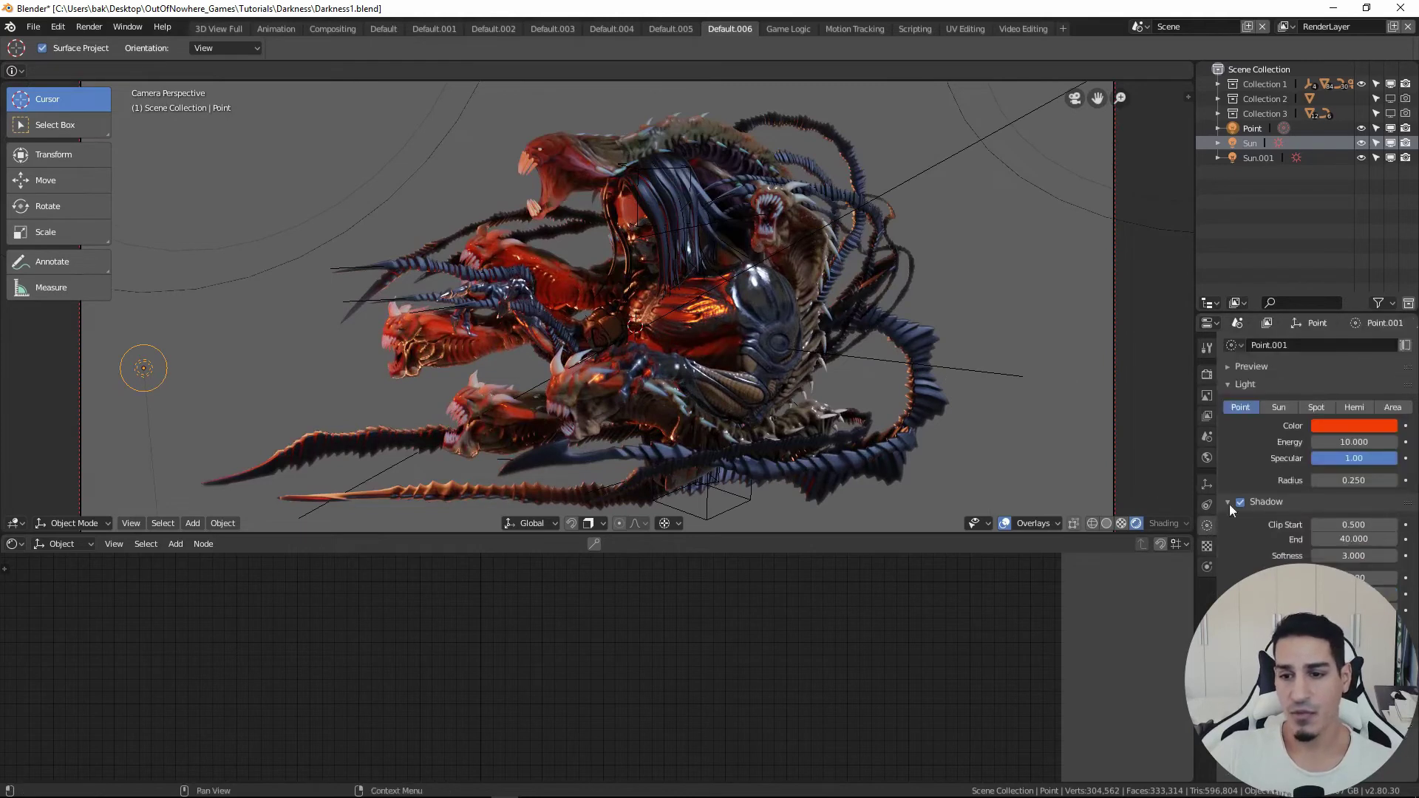
- Set the Point light colour to orange-red after trying black and white
{"action": "left_click", "coordinate": [1358, 433]}
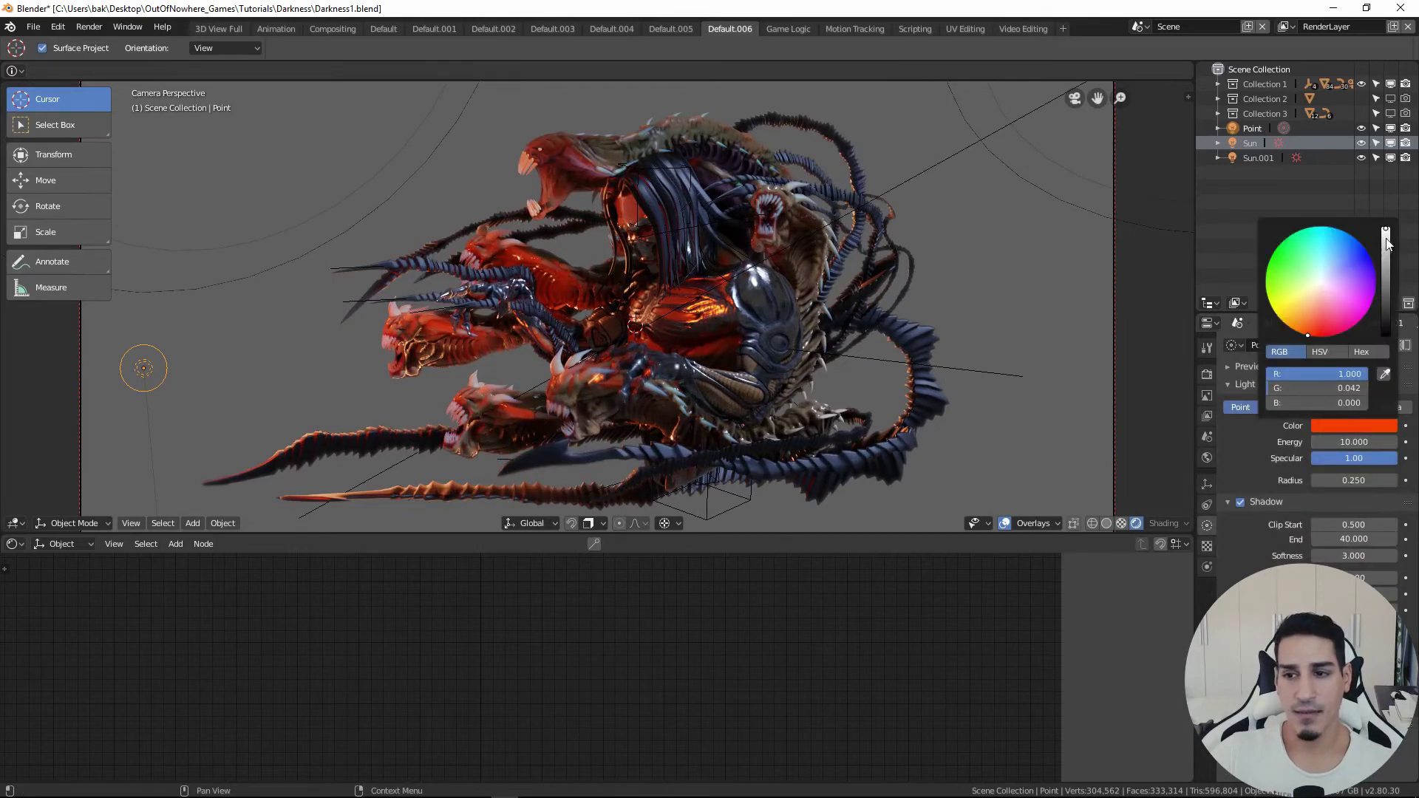
{"action": "left_click_drag", "start_coordinate": [1385, 231], "coordinate": [1387, 335]}
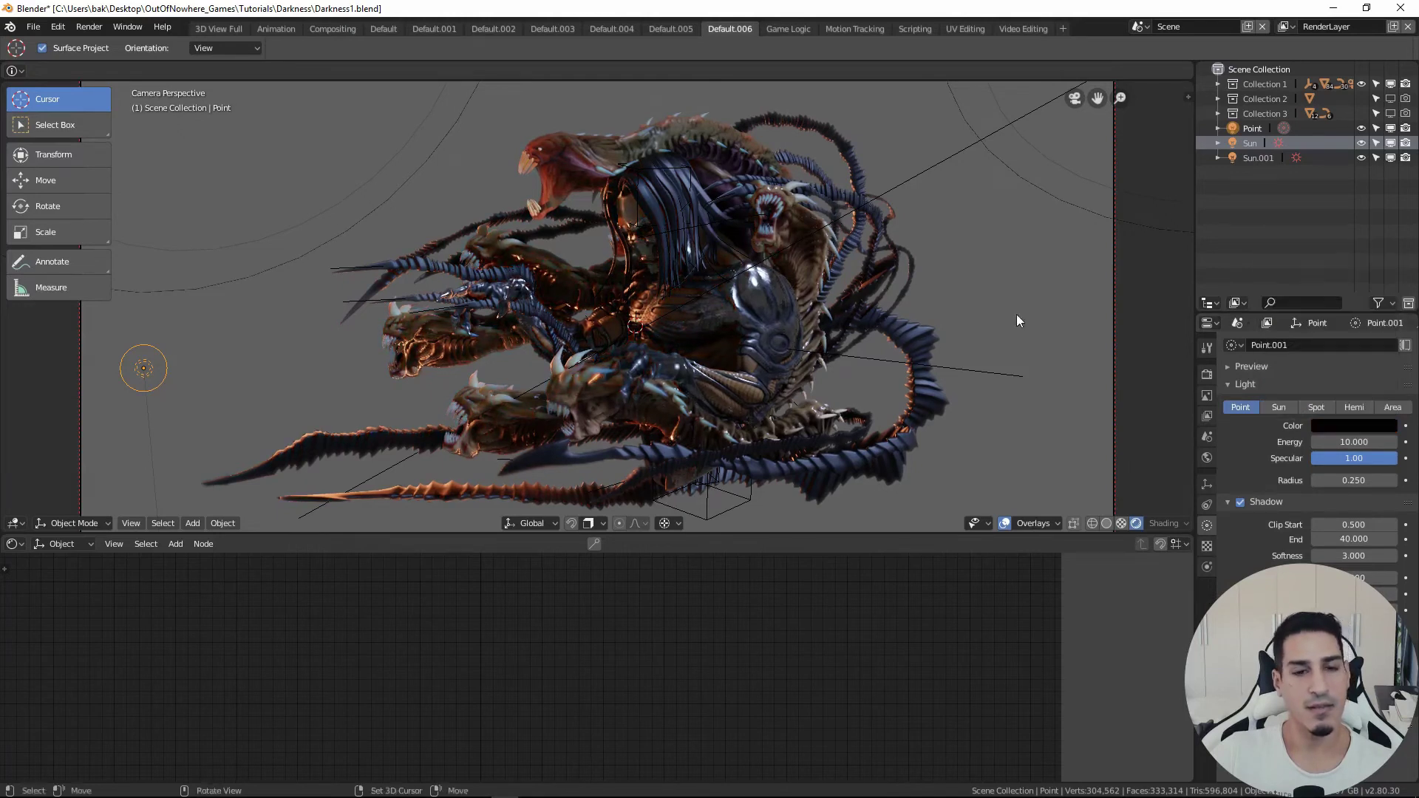
{"action": "mouse_move", "coordinate": [889, 377]}
{"action": "middle_mouse_down"}
{"action": "mouse_move", "coordinate": [849, 380]}
{"action": "mouse_move", "coordinate": [880, 377]}
{"action": "middle_mouse_up"}
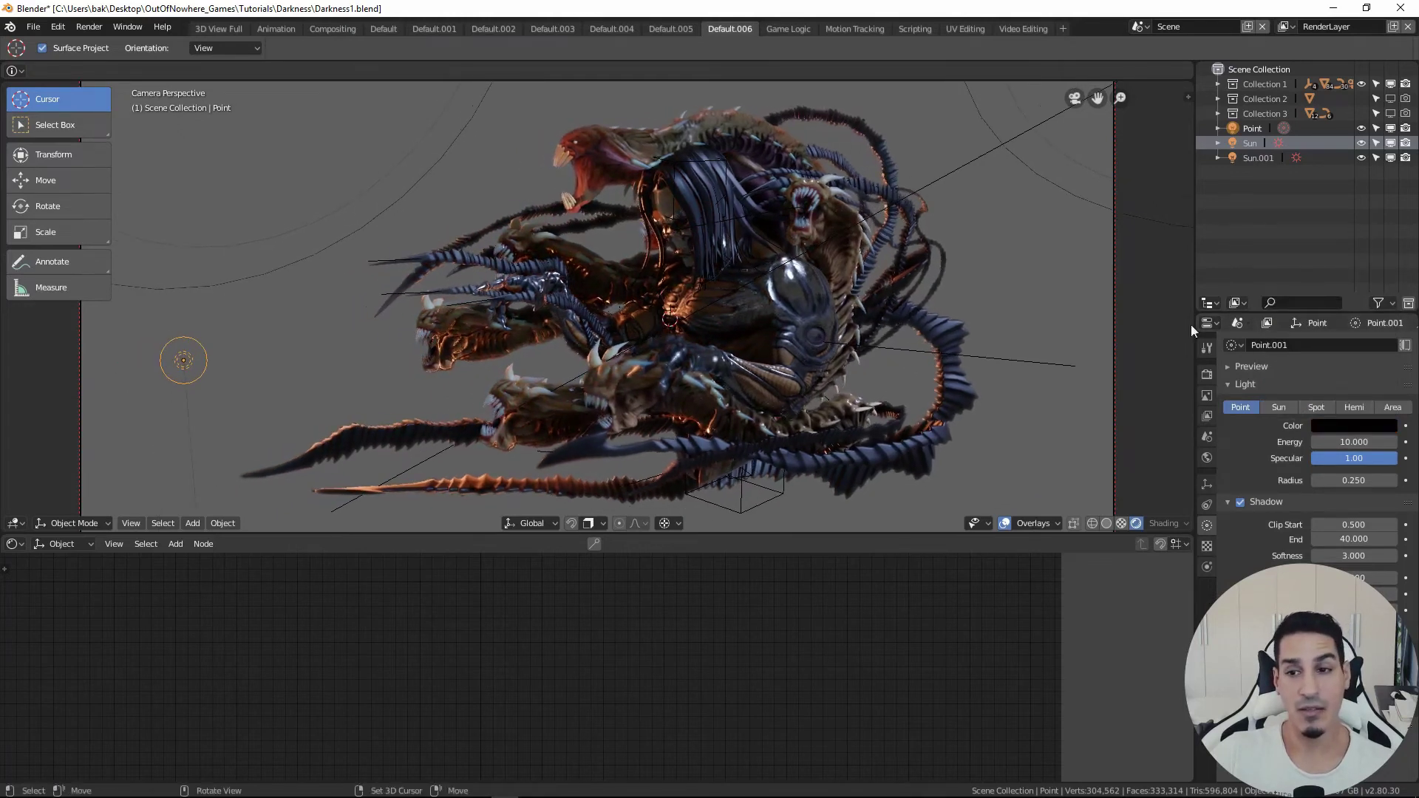
{"action": "left_click", "coordinate": [1354, 426]}
{"action": "left_click_drag", "start_coordinate": [1389, 318], "coordinate": [1387, 229]}
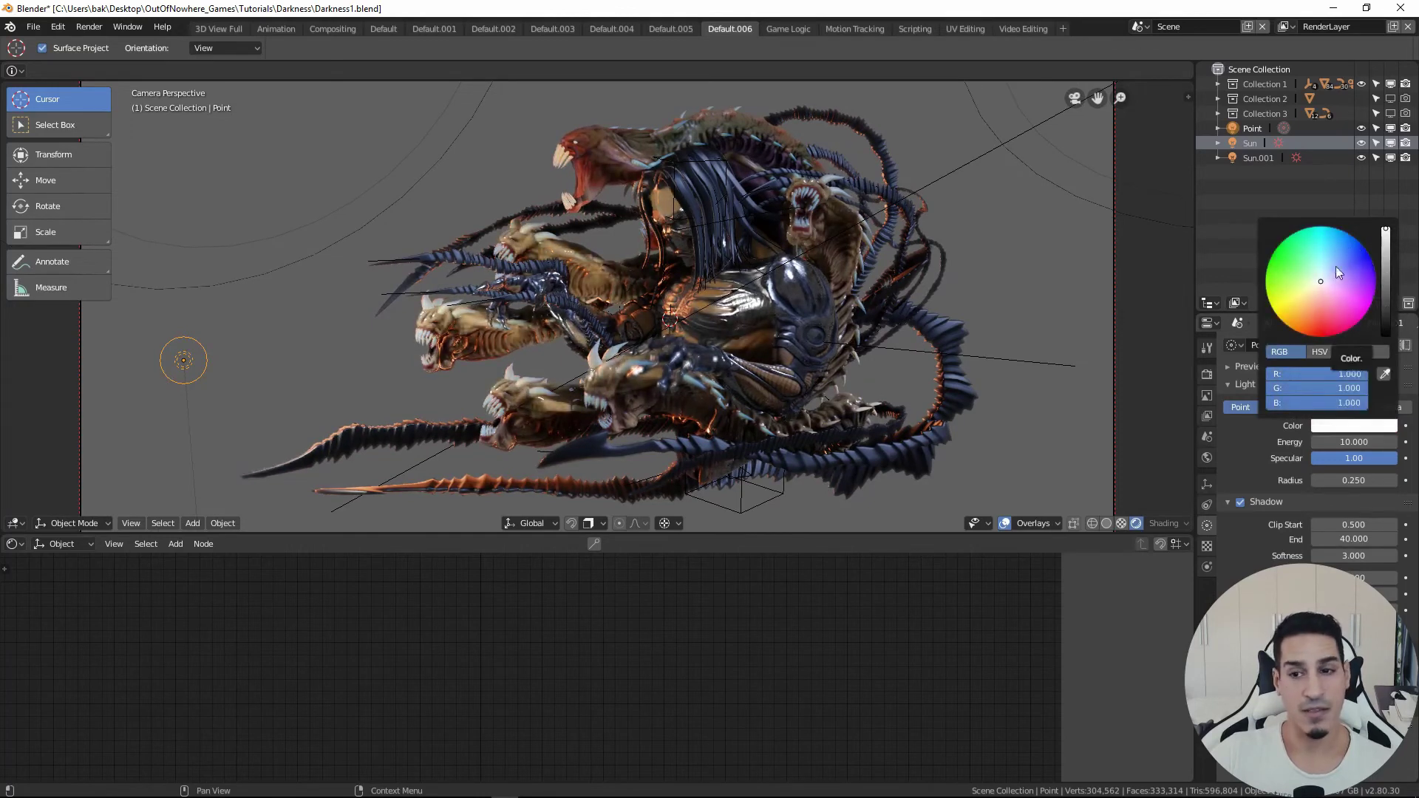
{"action": "left_click_drag", "start_coordinate": [1323, 283], "coordinate": [1304, 334]}
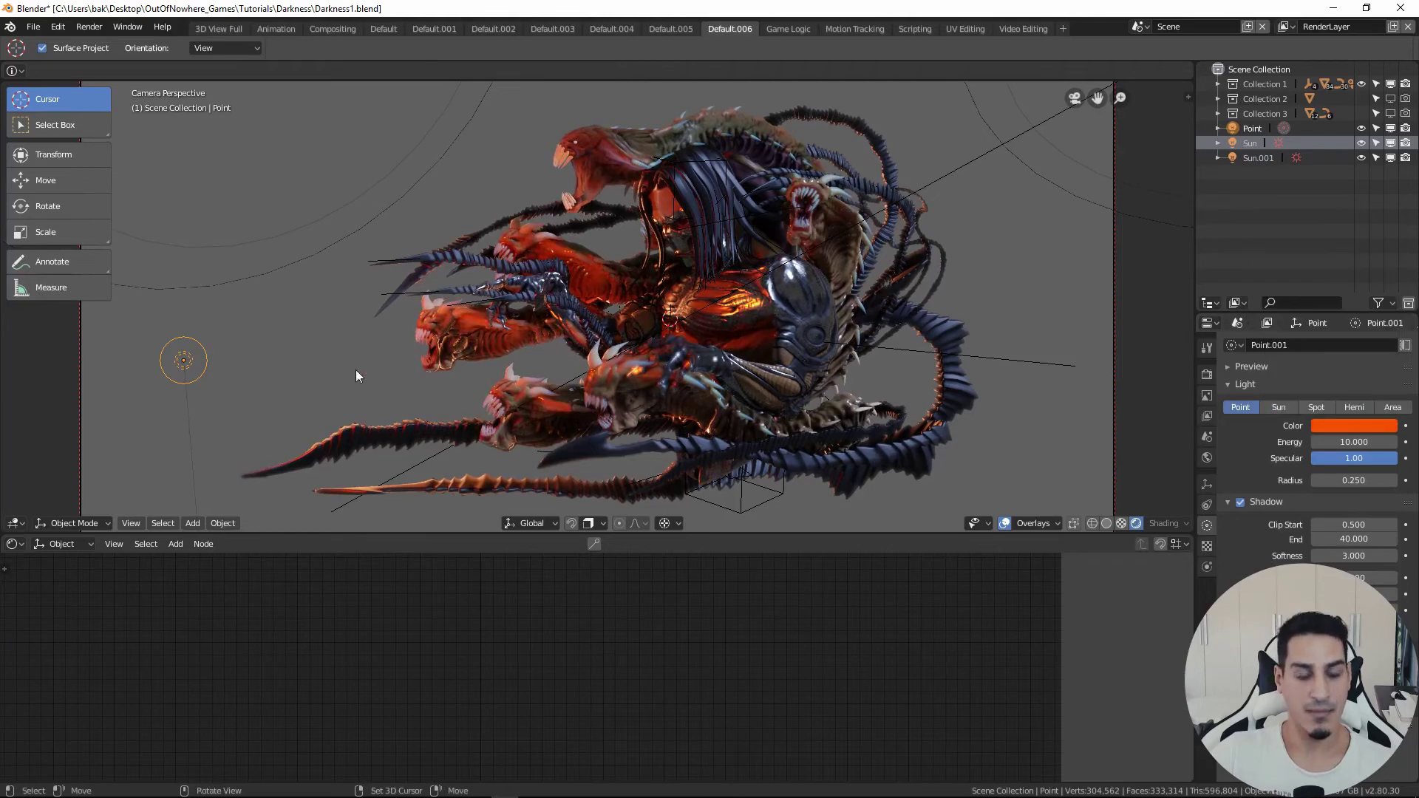
- Deselect everything and orbit the view to inspect the red-lit demon
{"action": "key", "text": "a"}
{"action": "key", "text": "alt+a"}
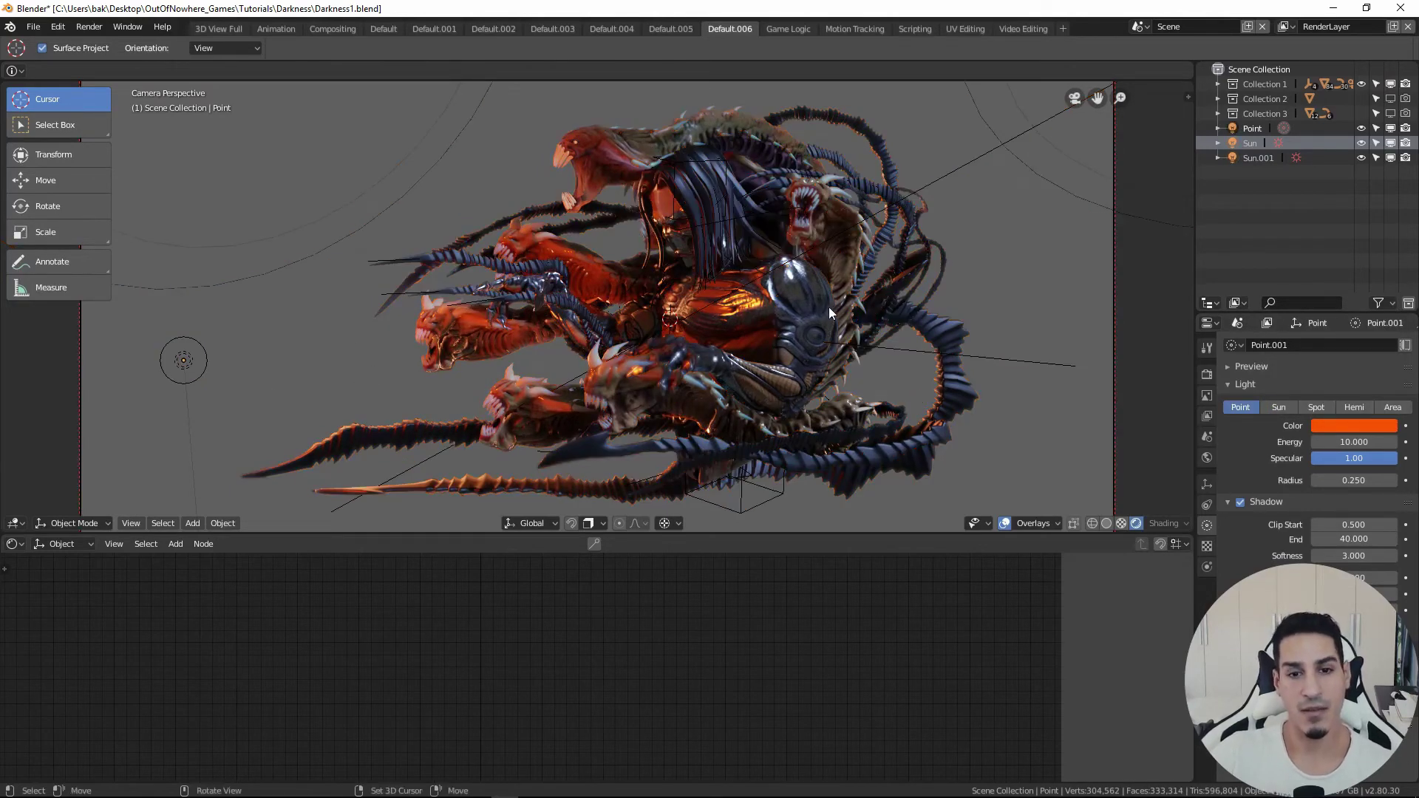
{"action": "scroll", "coordinate": [818, 319], "scroll_direction": "up", "scroll_amount": 5}
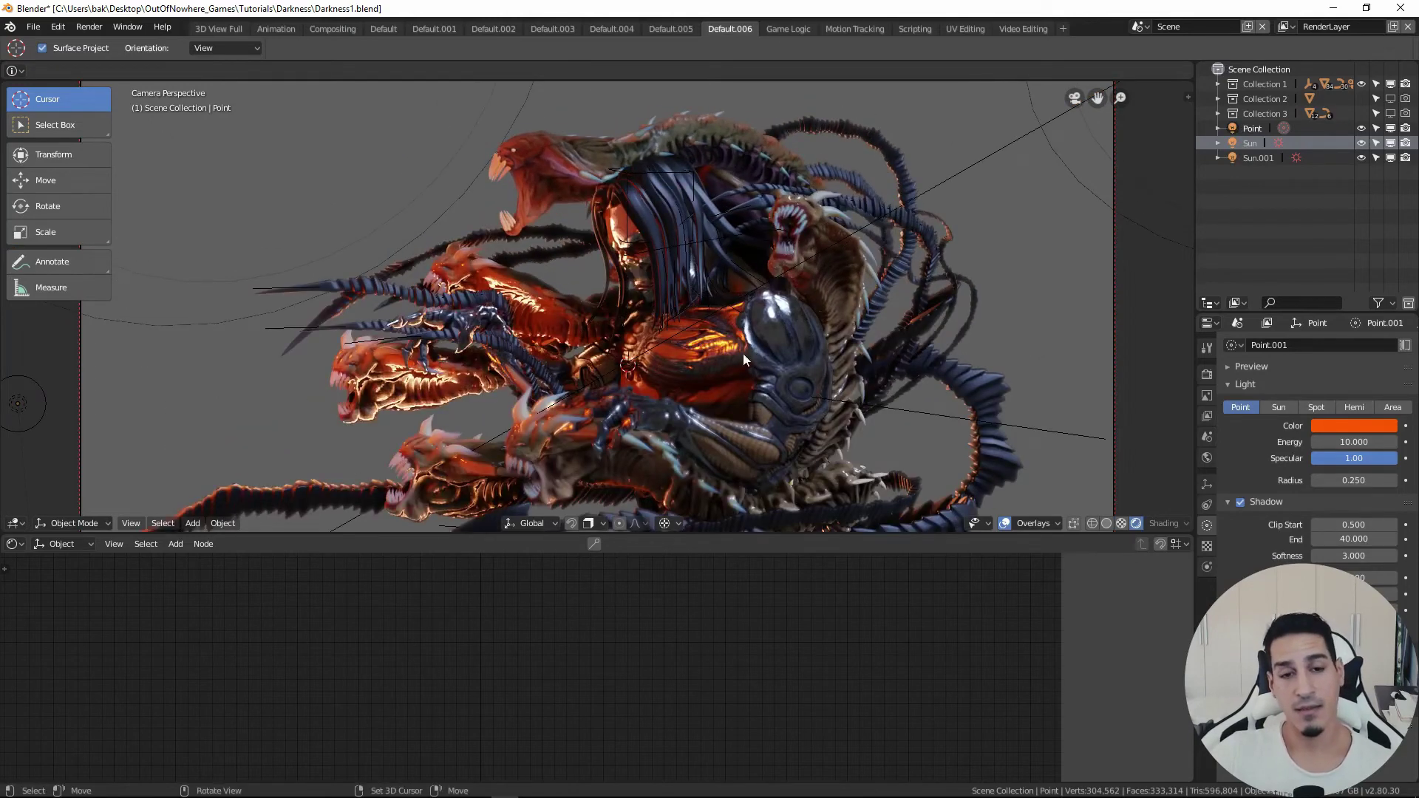
{"action": "middle_click_drag", "start_coordinate": [703, 389], "coordinate": [770, 405]}
{"action": "mouse_move", "coordinate": [274, 795]}
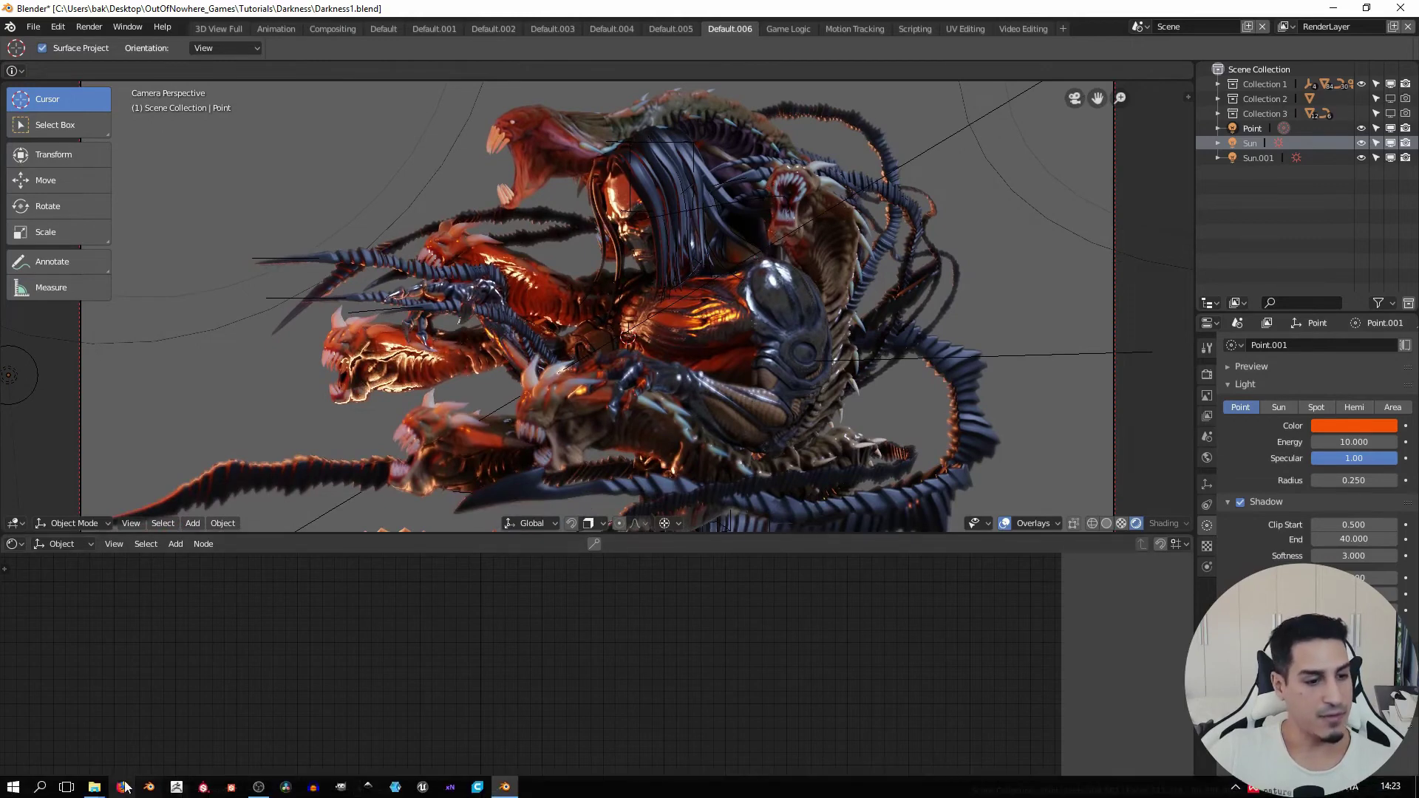
{"action": "mouse_move", "coordinate": [101, 790]}
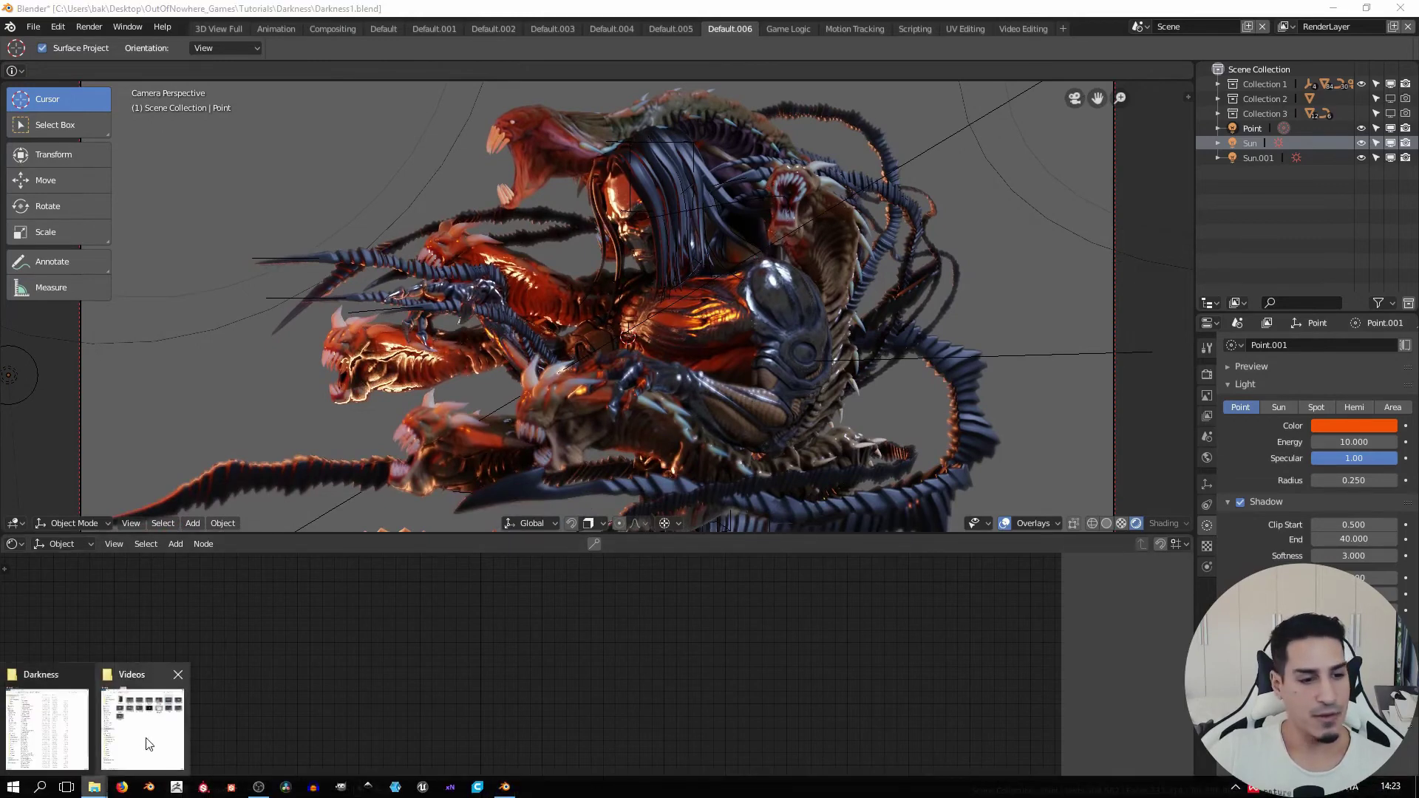
{"action": "left_click", "coordinate": [64, 739]}
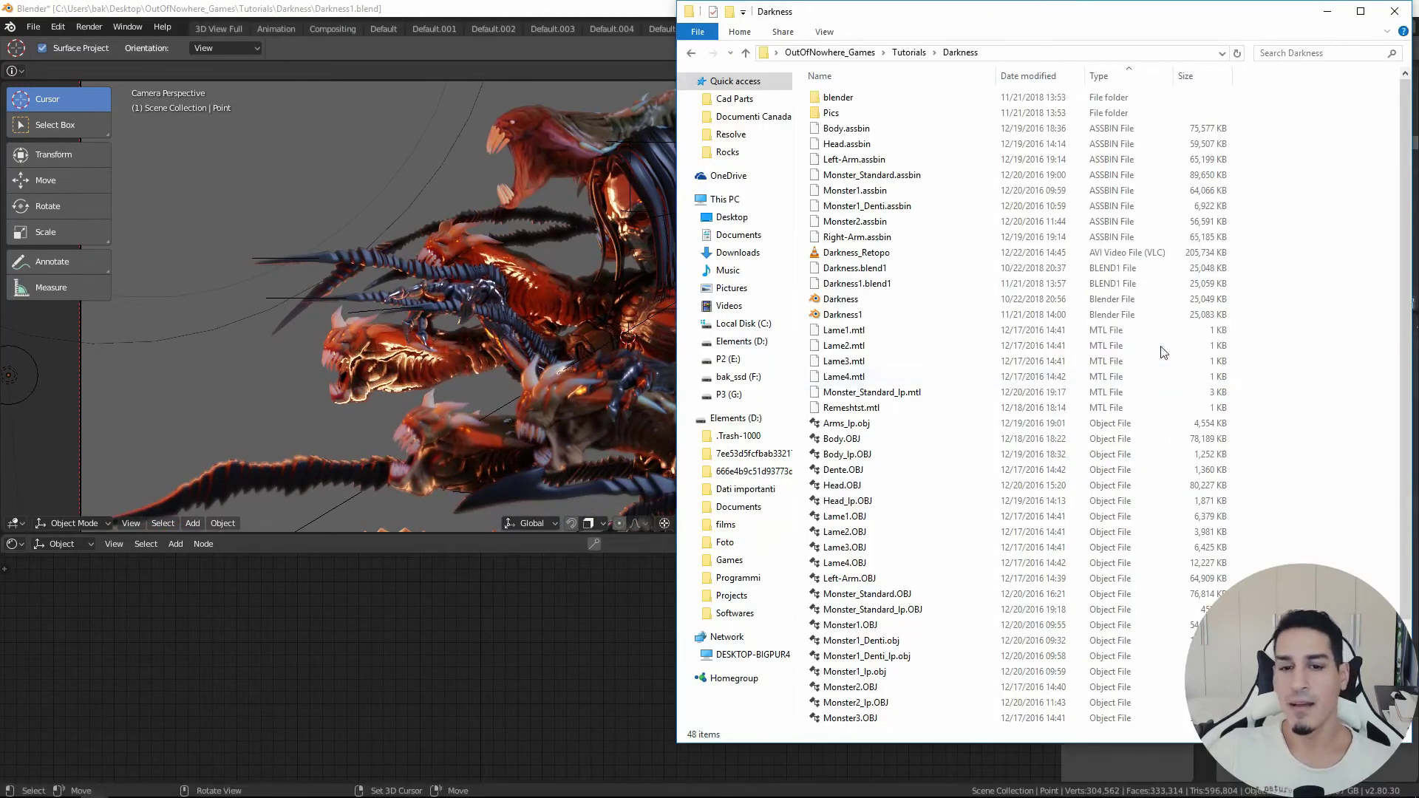
{"action": "scroll", "coordinate": [983, 462], "scroll_direction": "down", "scroll_amount": 1}
{"action": "left_click", "coordinate": [884, 393]}
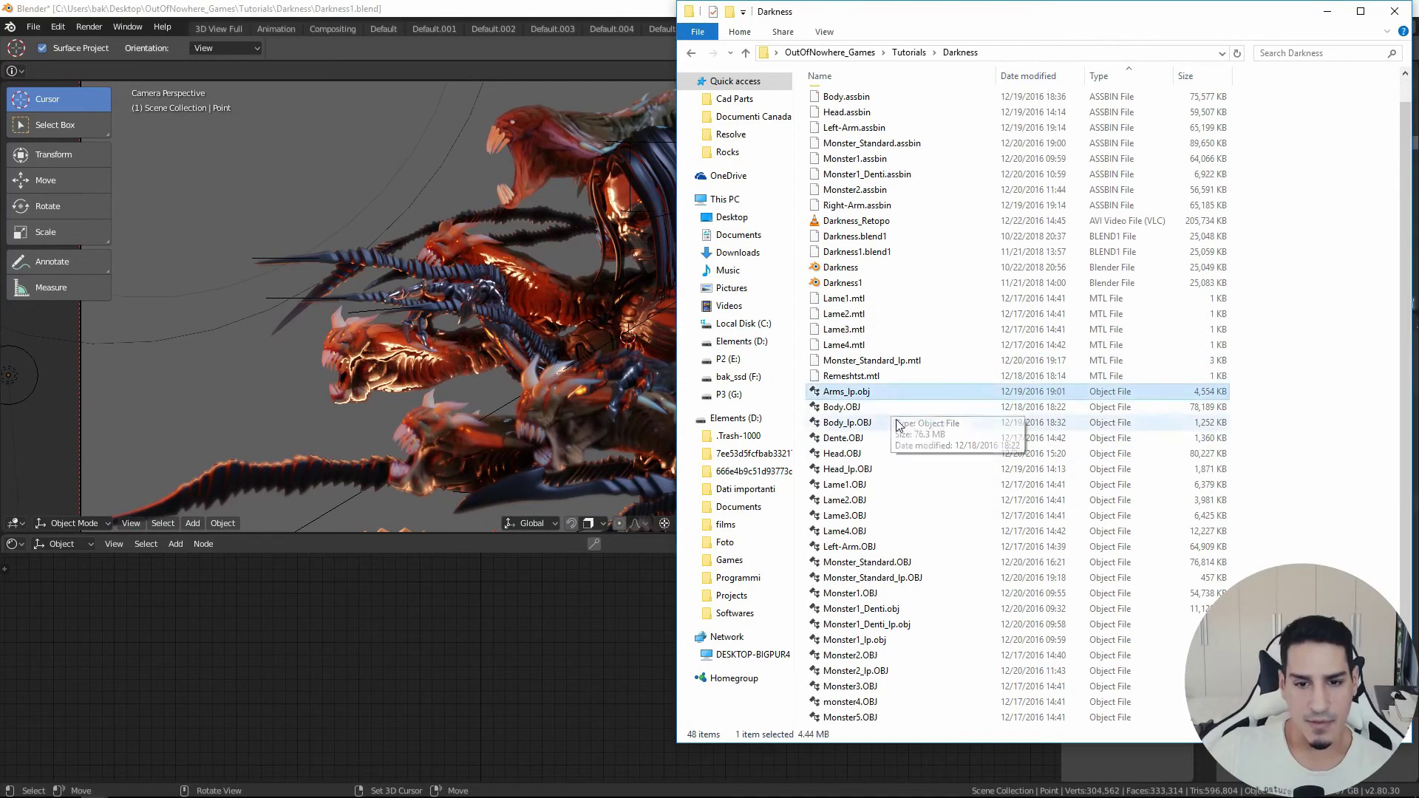
{"action": "left_click", "coordinate": [880, 409]}
{"action": "left_click", "coordinate": [883, 423]}
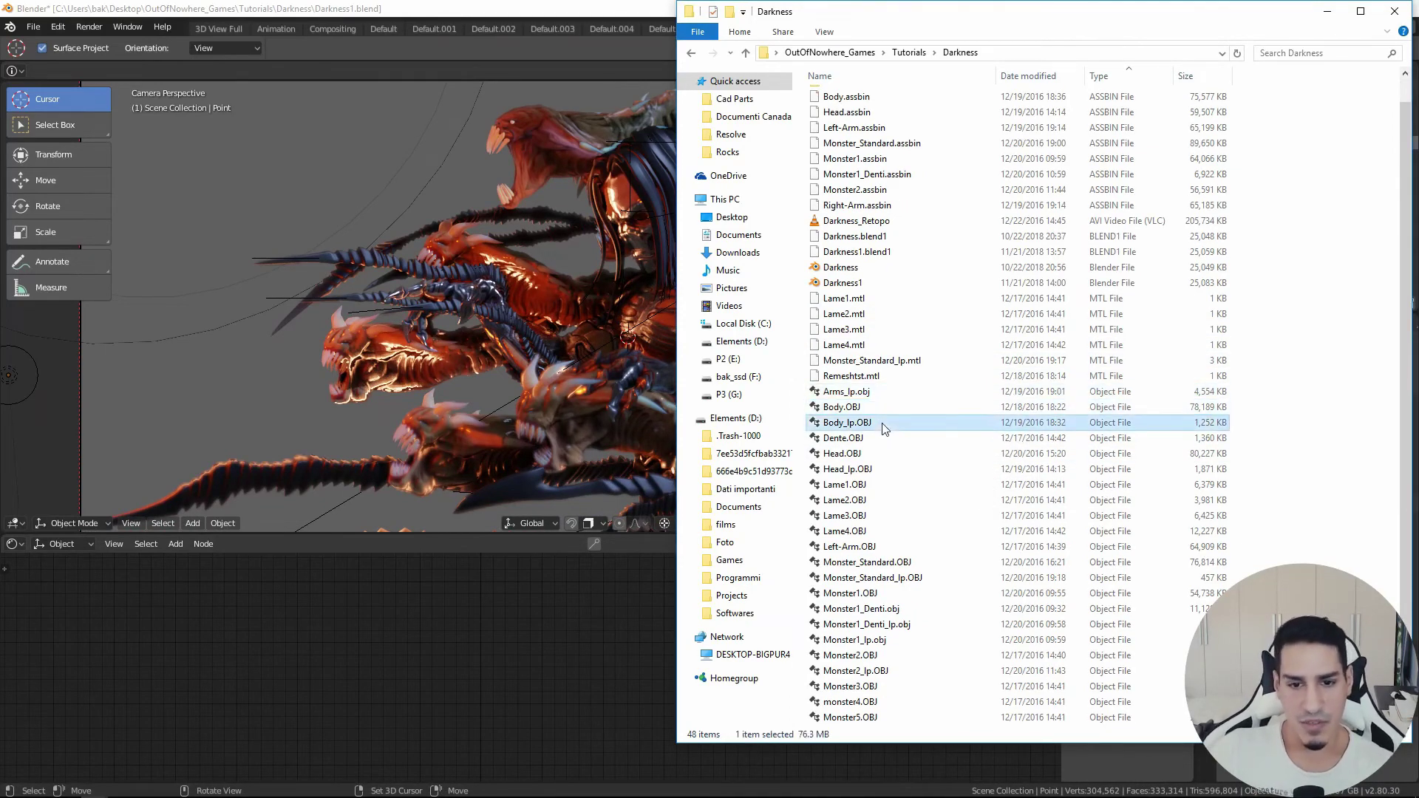
{"action": "left_click", "coordinate": [884, 454]}
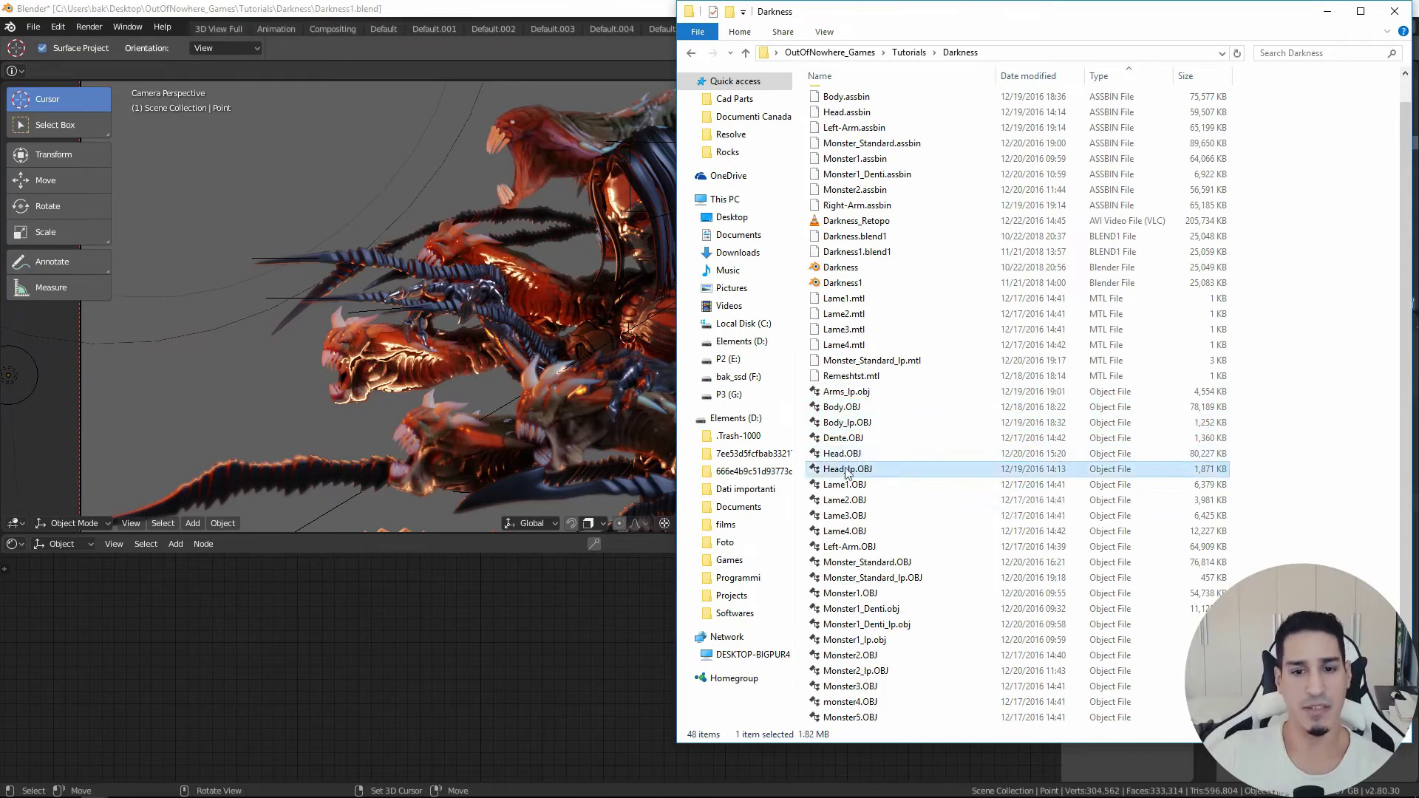
{"action": "left_click", "coordinate": [872, 470]}
{"action": "left_click_drag", "start_coordinate": [871, 474], "coordinate": [861, 547]}
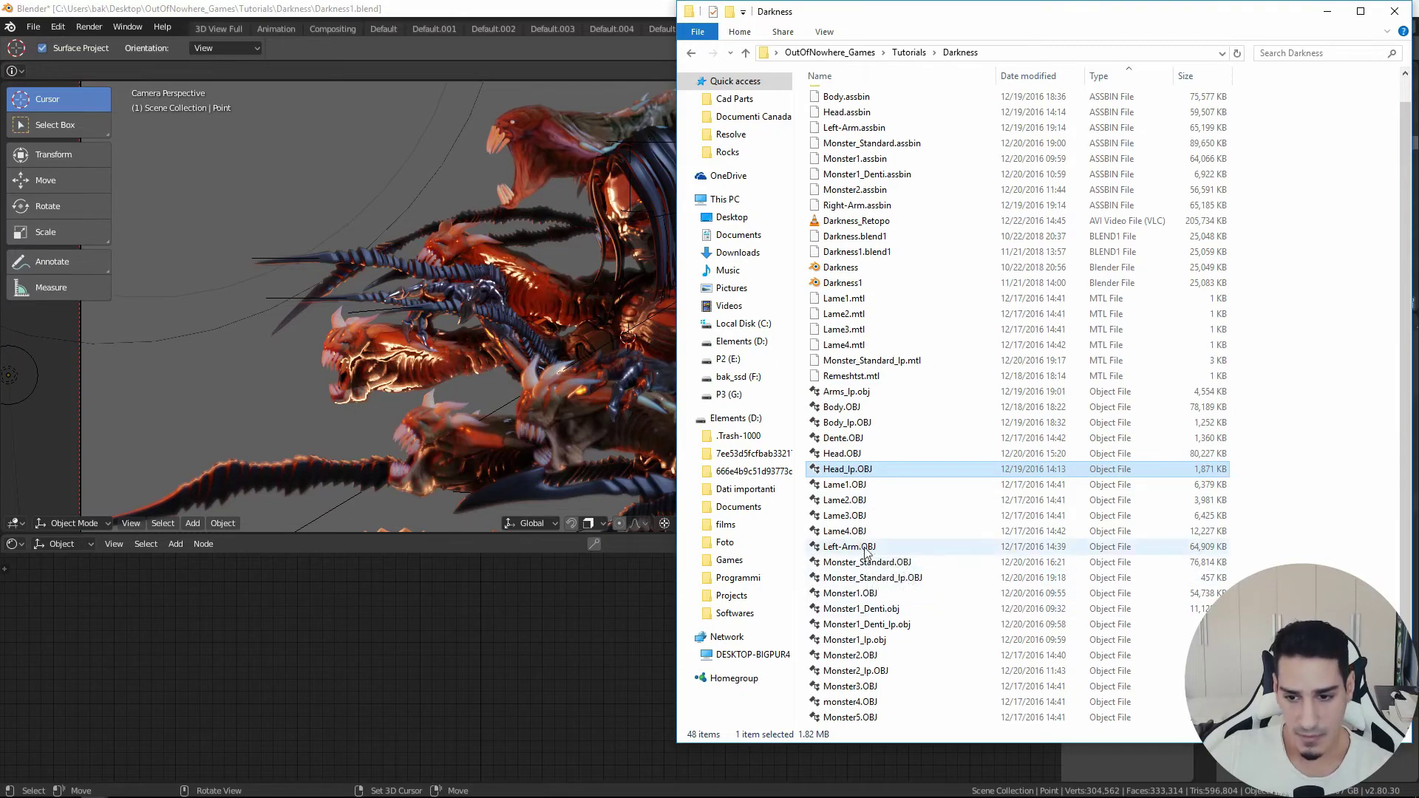
{"action": "left_click", "coordinate": [861, 548]}
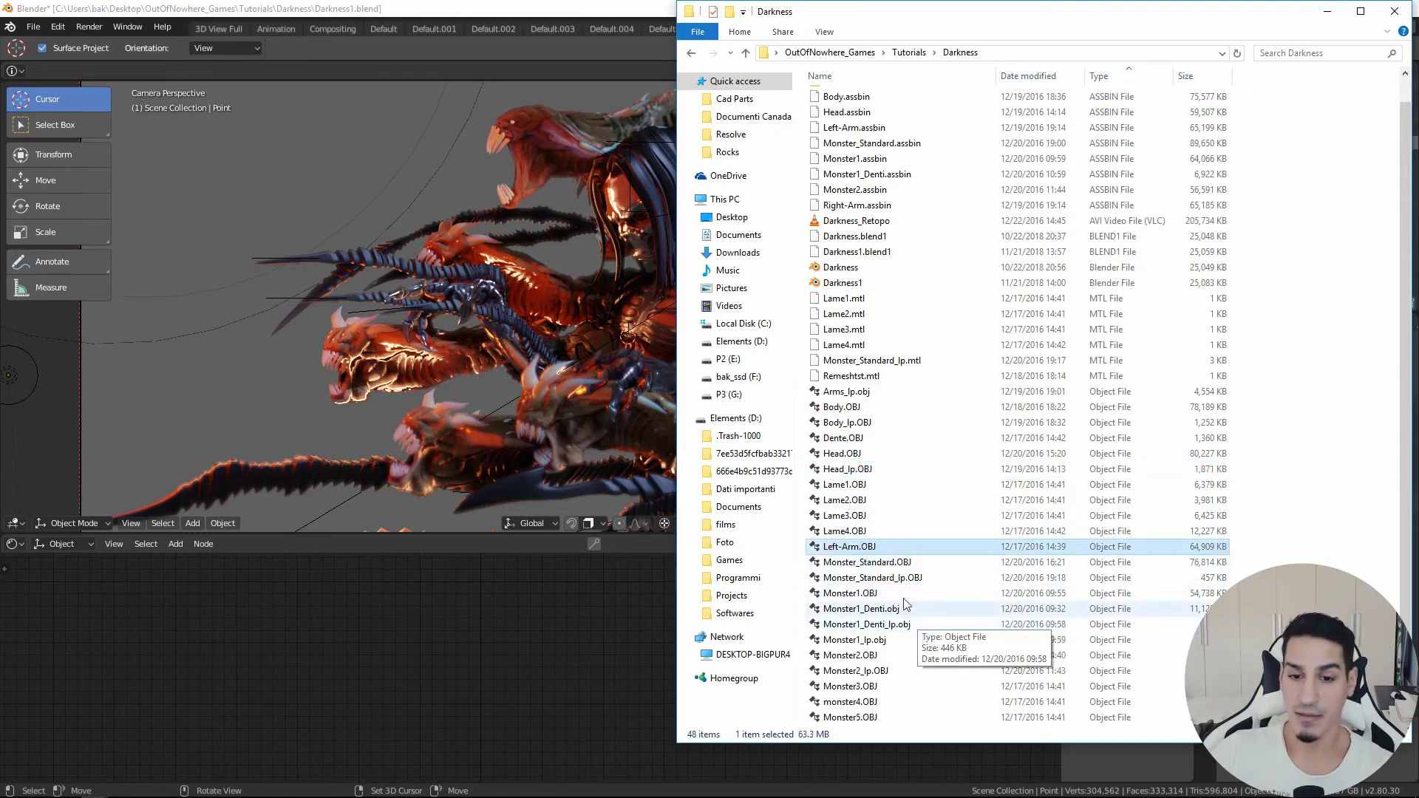
{"action": "left_click", "coordinate": [887, 564]}
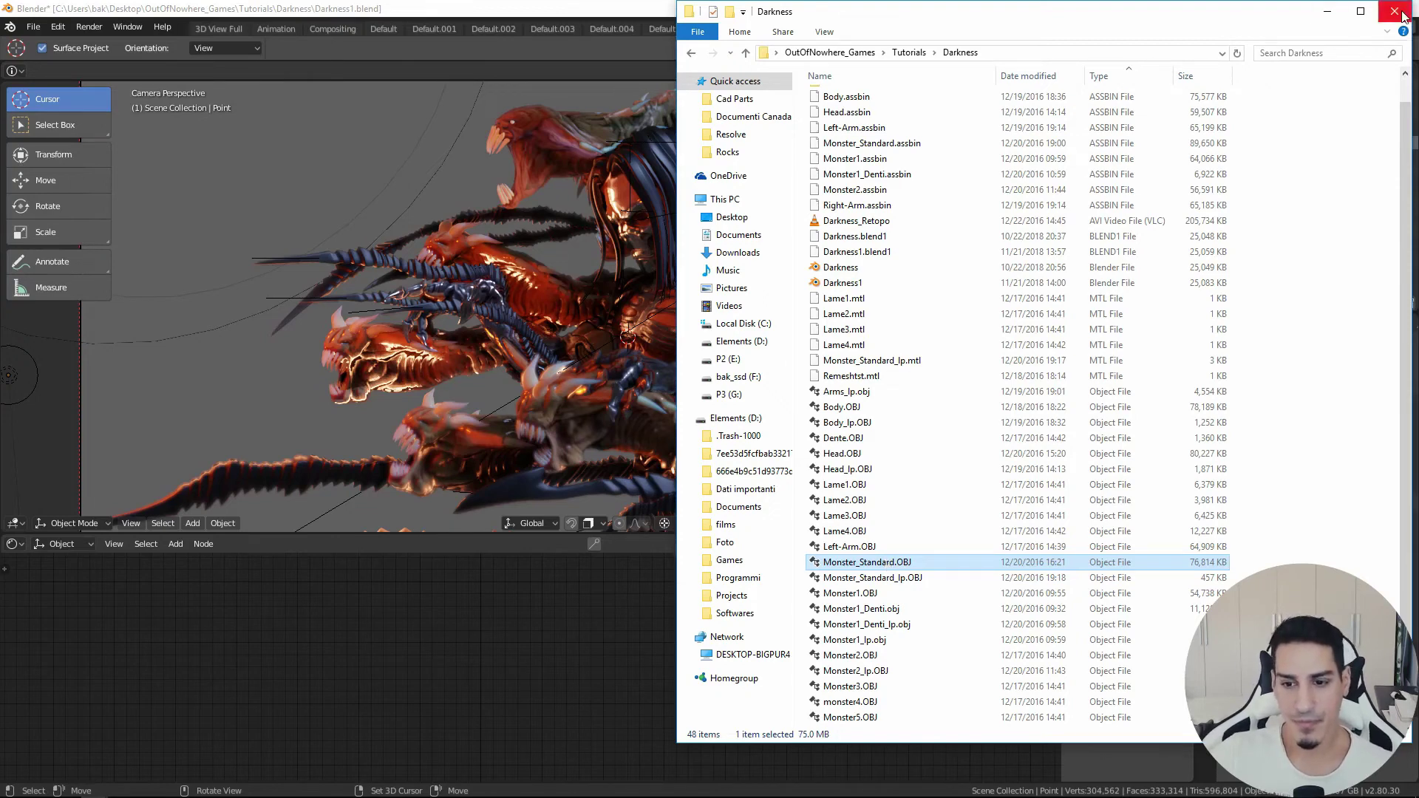
{"action": "left_click", "coordinate": [887, 685]}
{"action": "scroll", "coordinate": [890, 681], "scroll_direction": "down", "scroll_amount": 2}
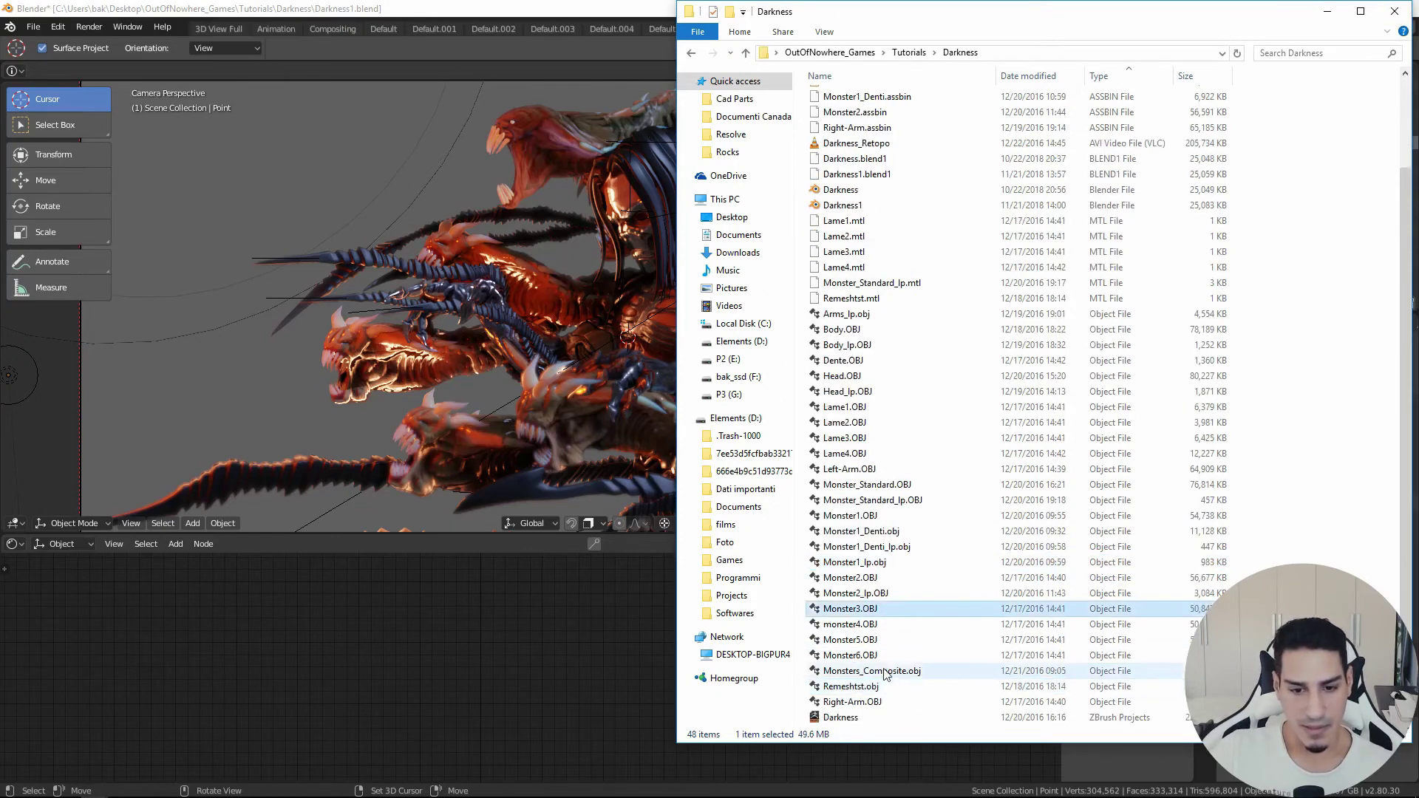
{"action": "left_click", "coordinate": [885, 655]}
{"action": "left_click", "coordinate": [884, 639]}
{"action": "left_click", "coordinate": [884, 624]}
{"action": "left_click", "coordinate": [882, 608]}
{"action": "left_click", "coordinate": [885, 595]}
{"action": "key", "text": "Up"}
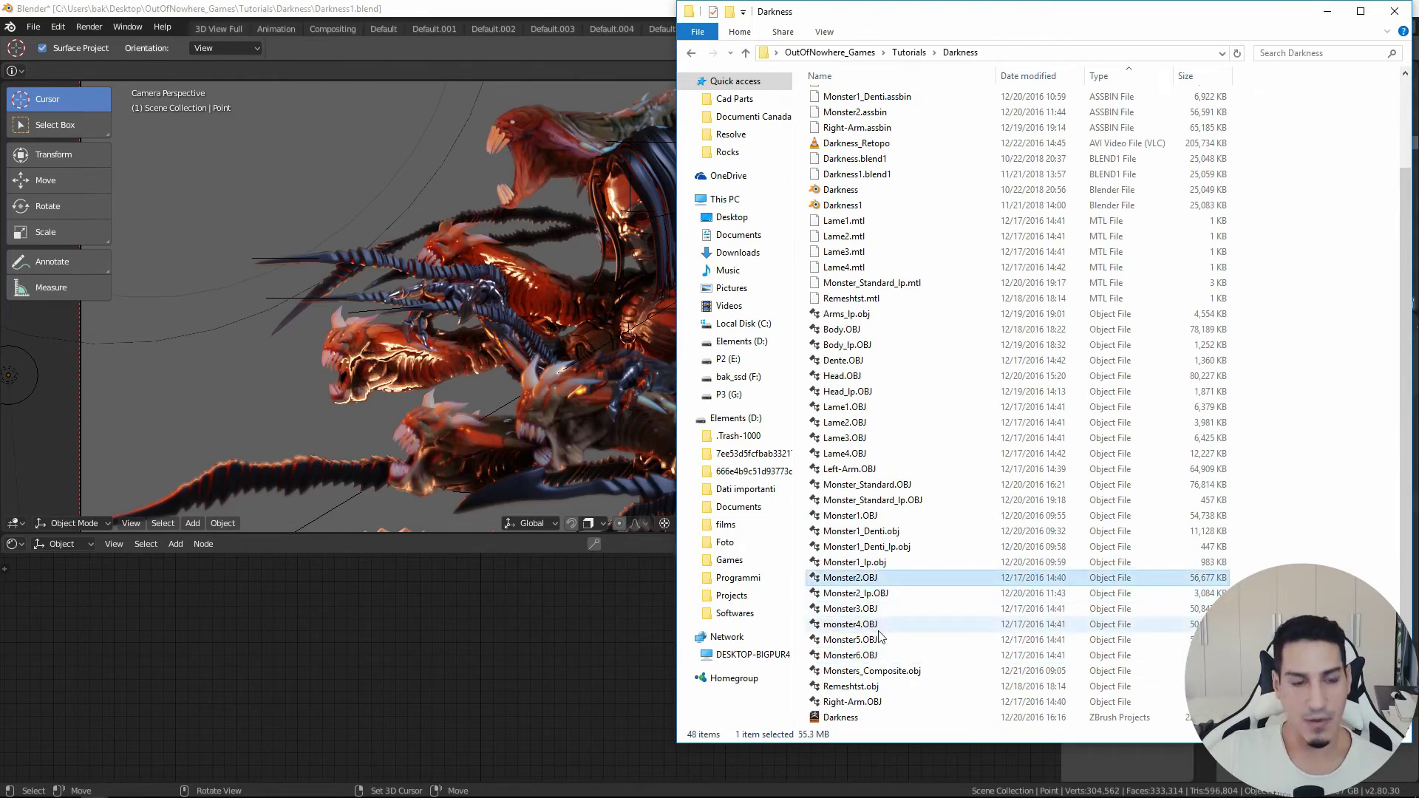
- Rotate the pale blue Sun lamp toward the upper right to re-aim it
{"action": "left_click", "coordinate": [1401, 17]}
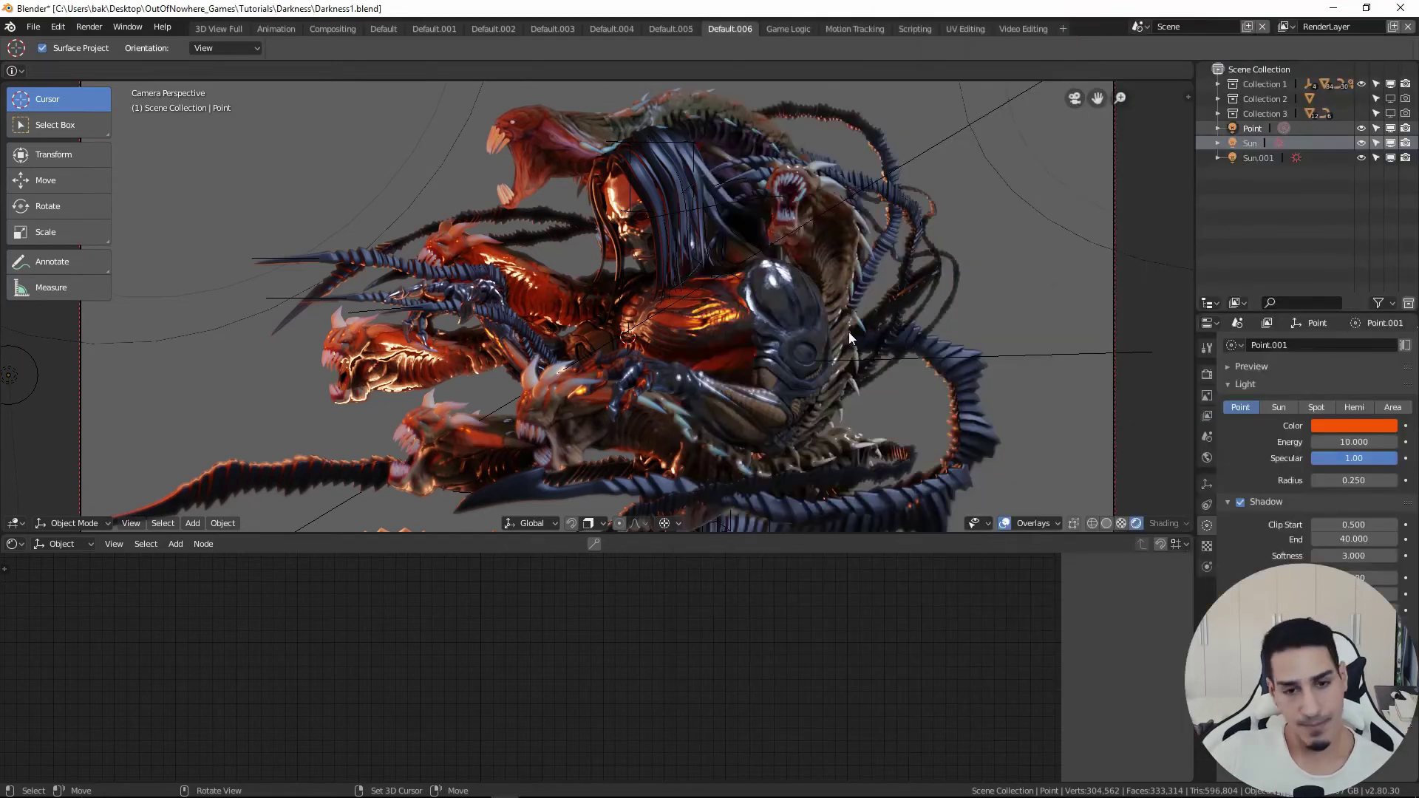
{"action": "middle_click_drag", "start_coordinate": [658, 343], "coordinate": [669, 352]}
{"action": "scroll", "coordinate": [670, 346], "scroll_direction": "down", "scroll_amount": 3}
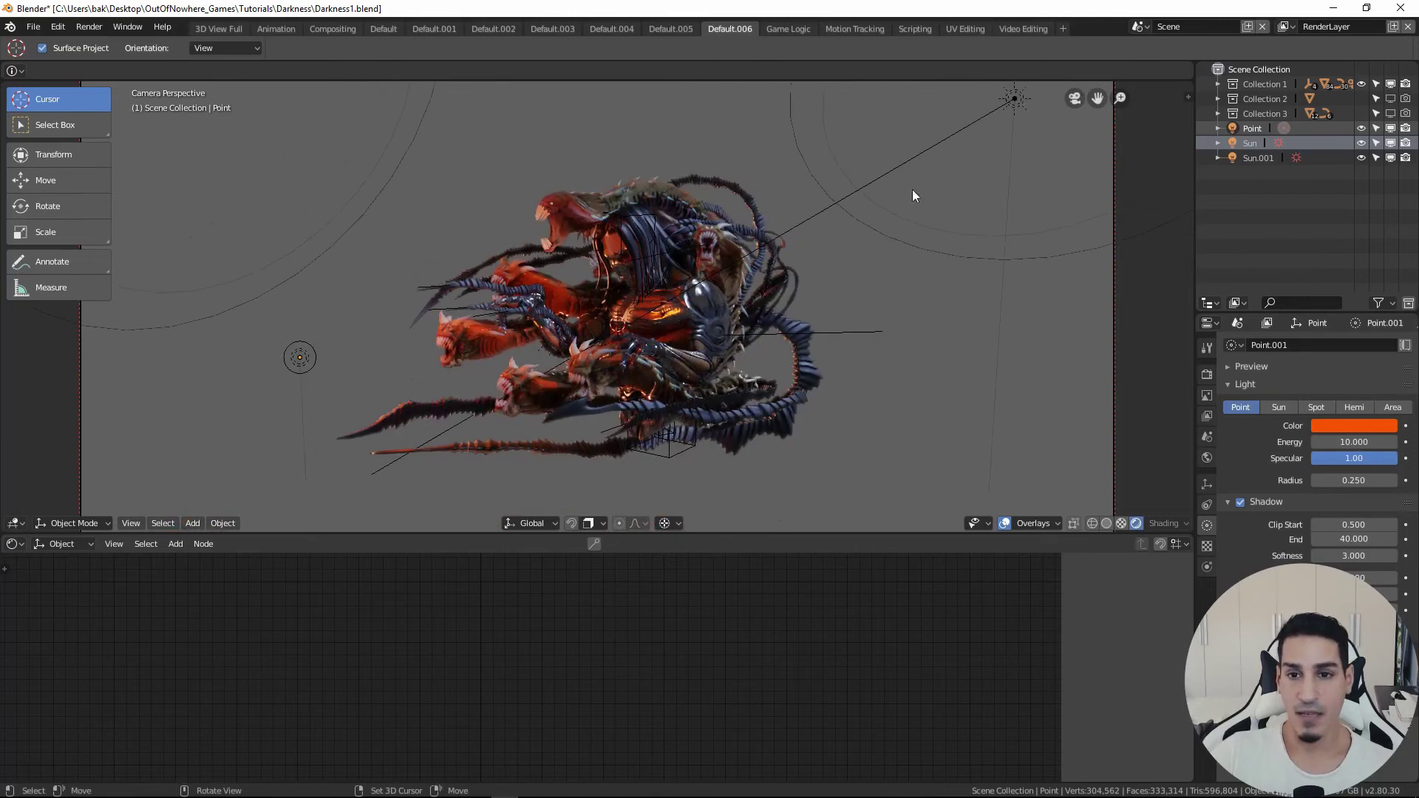
{"action": "left_click", "coordinate": [1004, 106]}
{"action": "middle_click_drag", "start_coordinate": [809, 353], "coordinate": [968, 328]}
{"action": "key", "text": "r"}
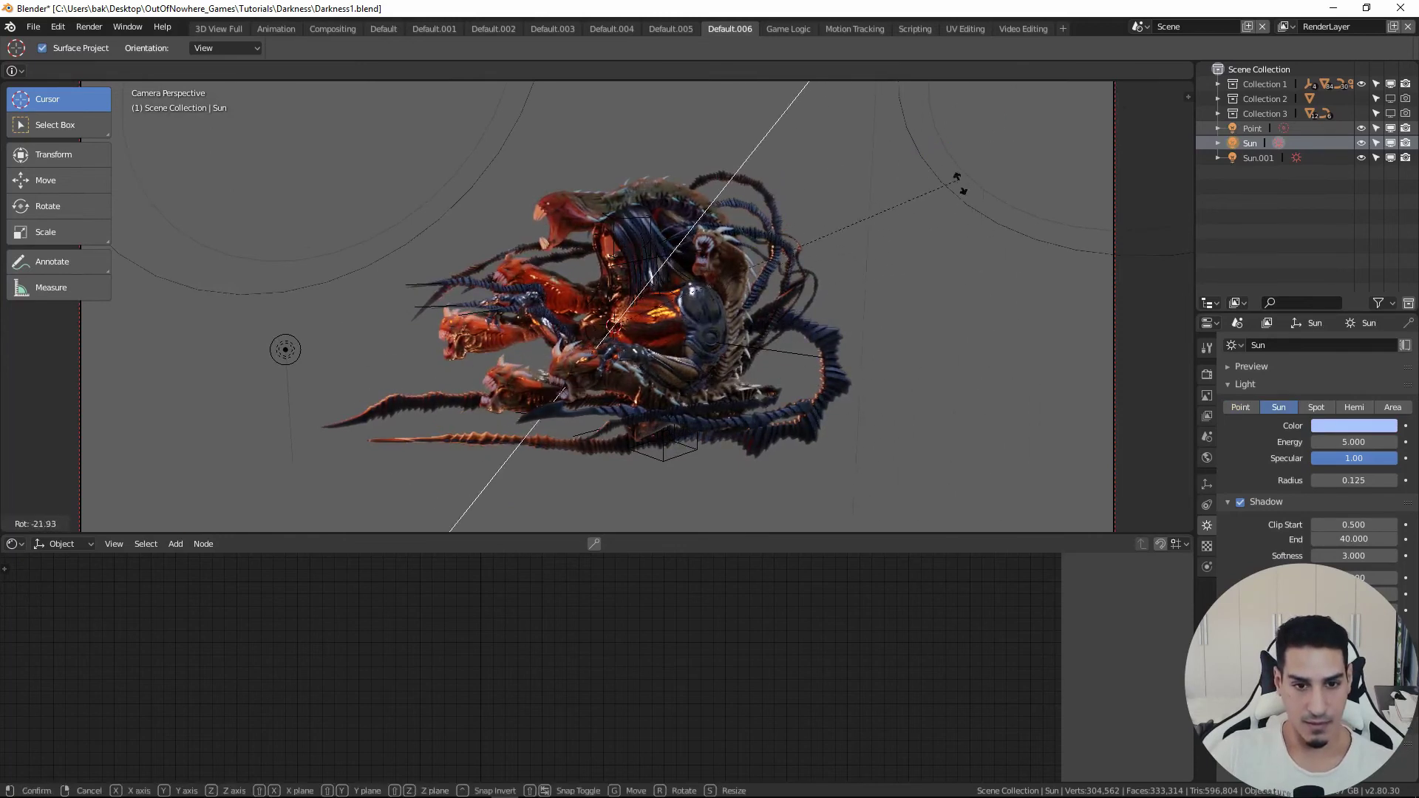
{"action": "left_click", "coordinate": [901, 335]}
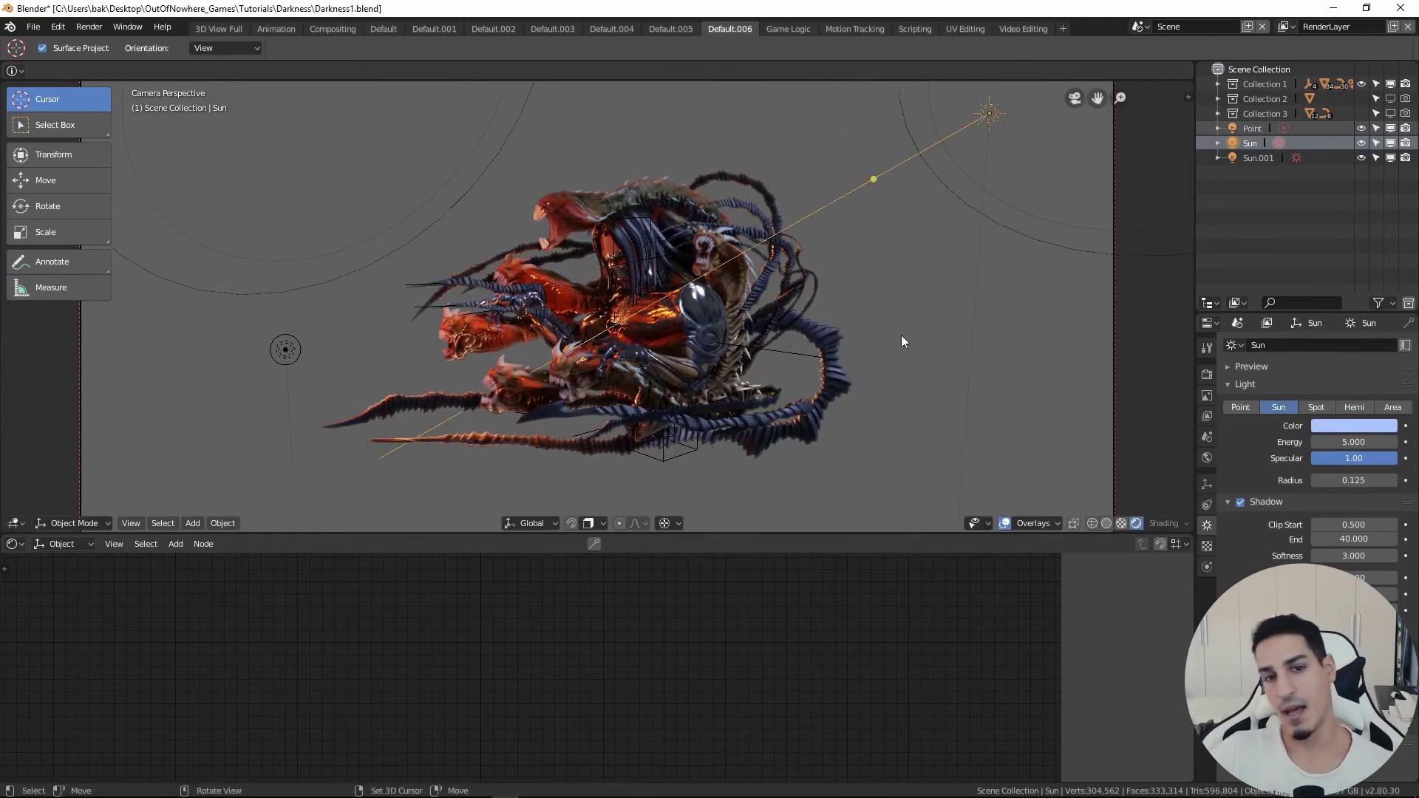
- Deselect all, bring up the Sun.001 lamp, and orbit to check the lighting
{"action": "key", "text": "a"}
{"action": "key", "text": "alt+a"}
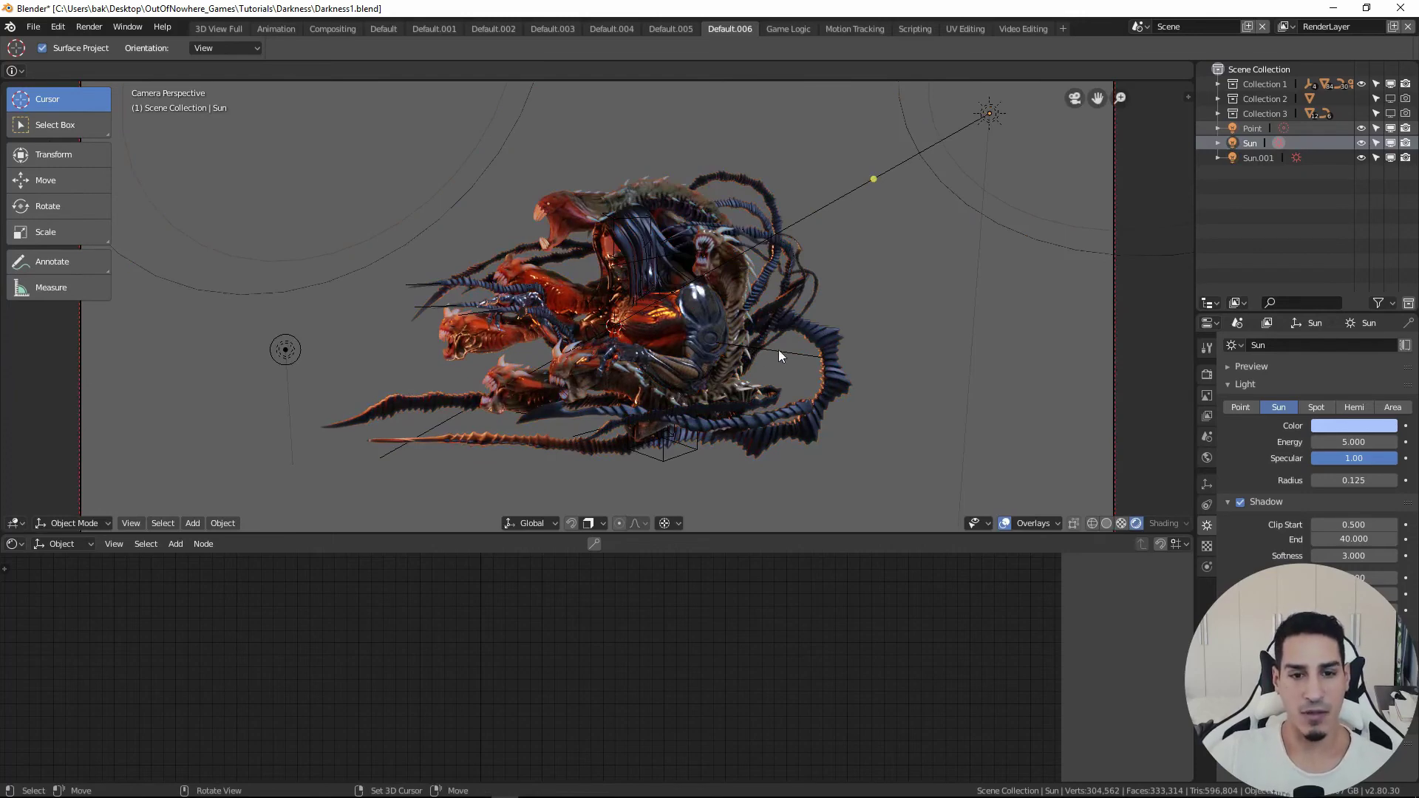
{"action": "key", "text": "ctrl+z"}
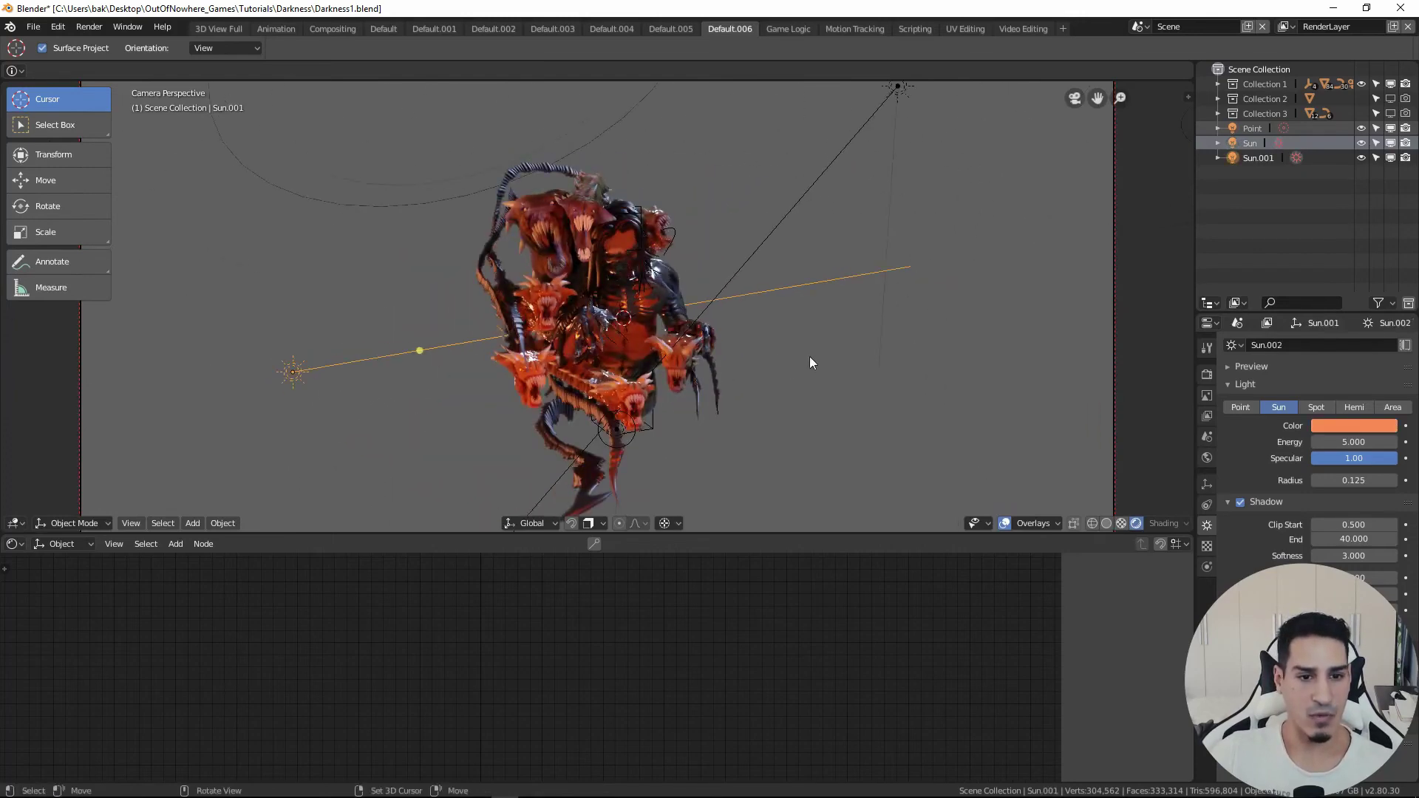
{"action": "middle_click_drag", "start_coordinate": [787, 370], "coordinate": [664, 362]}
{"action": "scroll", "coordinate": [650, 356], "scroll_direction": "up", "scroll_amount": 3}
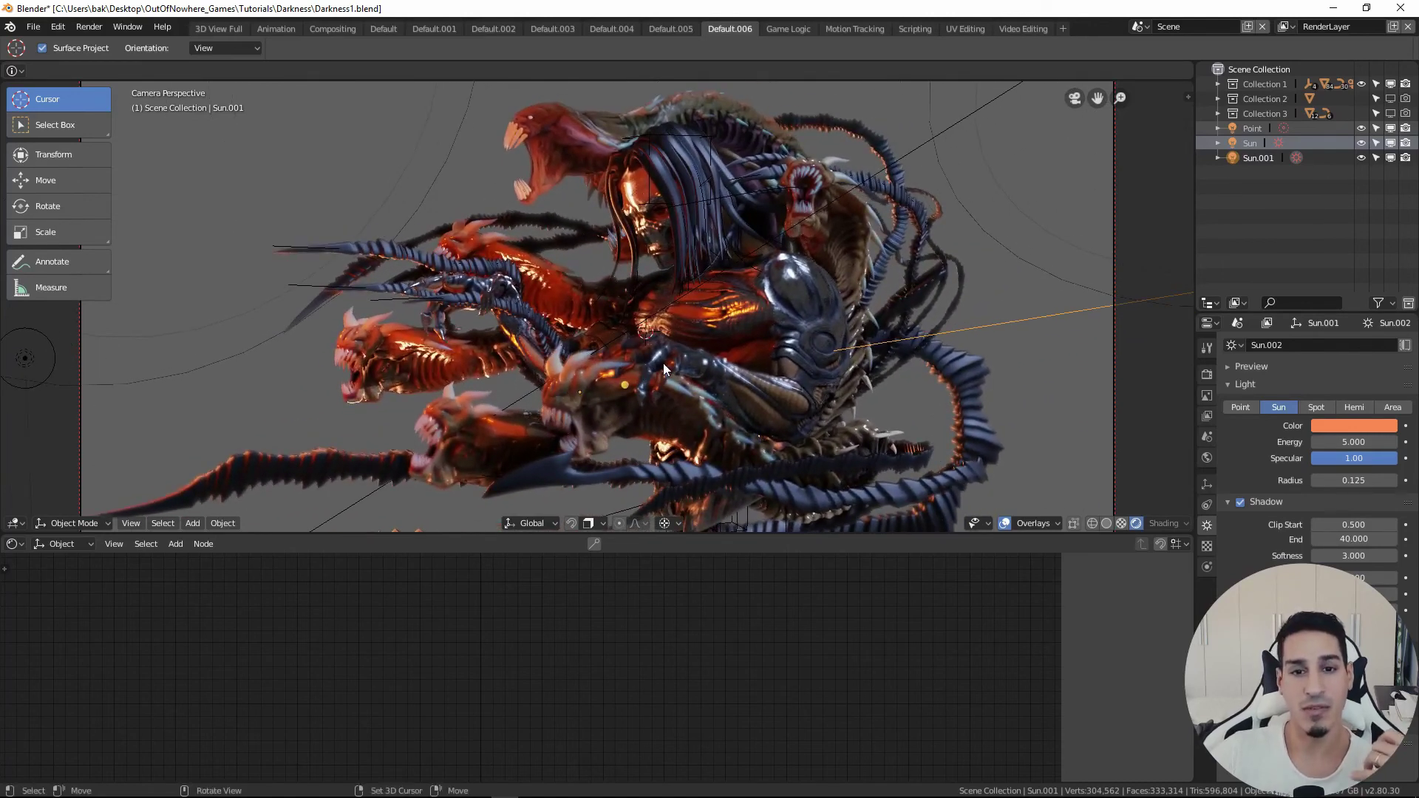
{"action": "middle_click_drag", "start_coordinate": [948, 410], "coordinate": [939, 439]}
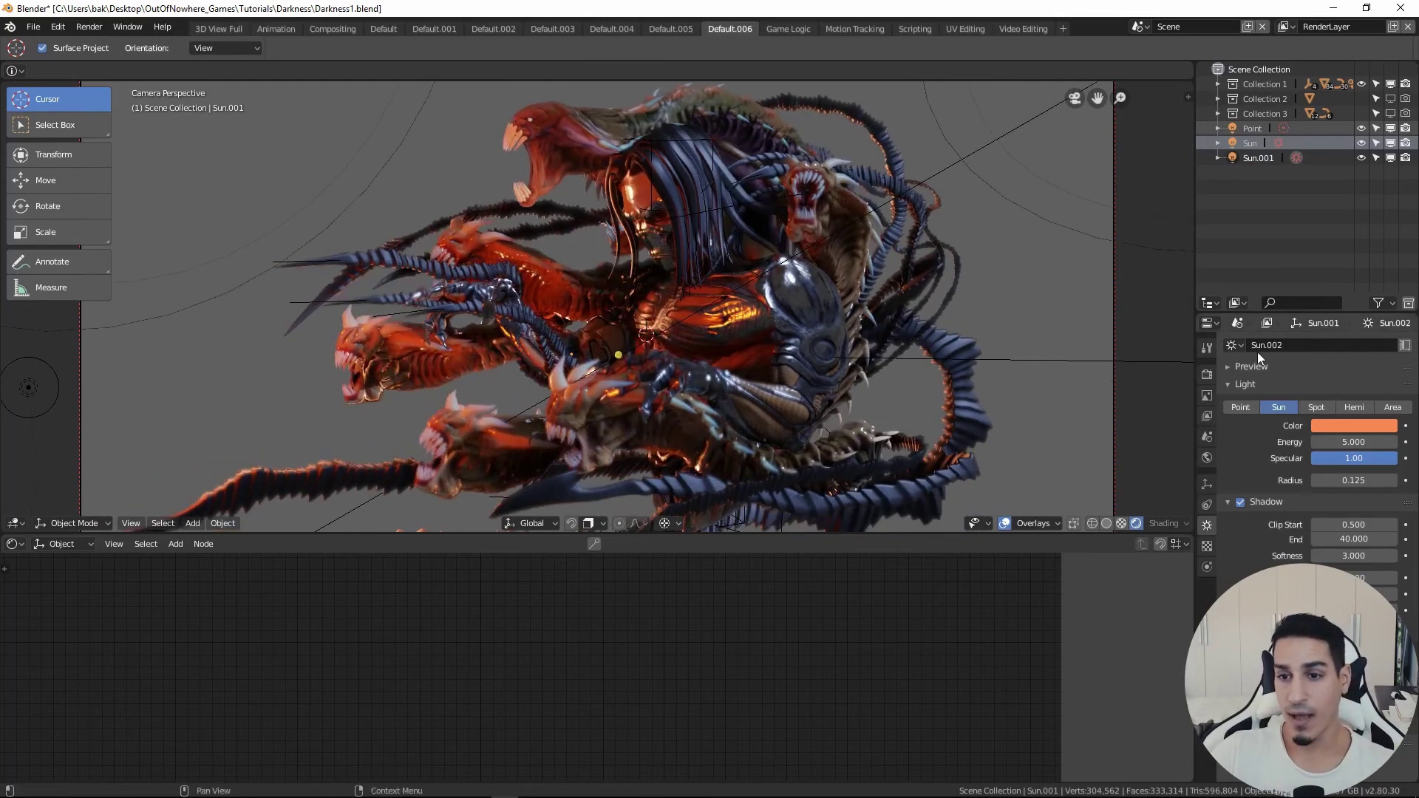
- Drag the World Sky Texture's sun direction sphere to the right and review the lighting
{"action": "left_click", "coordinate": [1211, 459]}
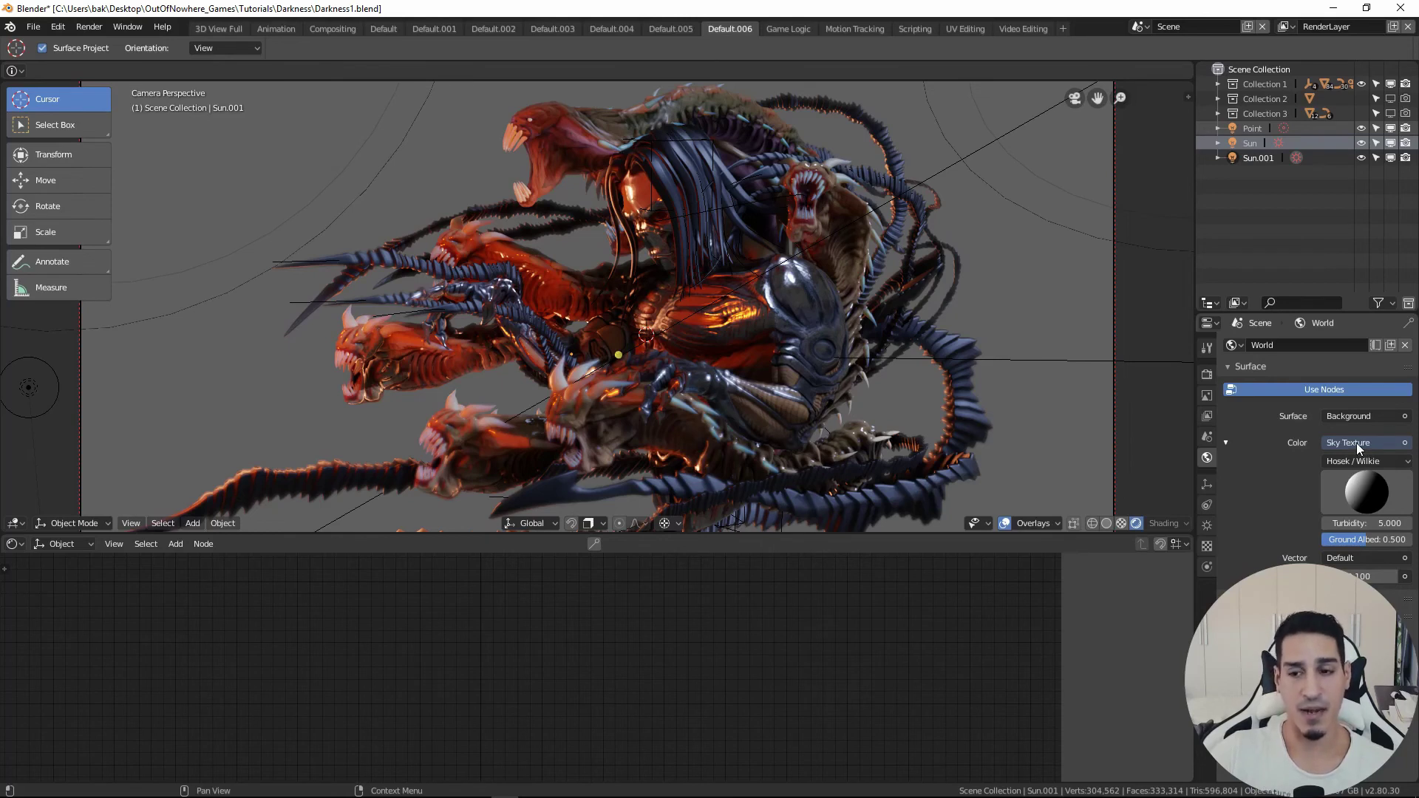
{"action": "left_click_drag", "start_coordinate": [1365, 473], "coordinate": [1382, 444]}
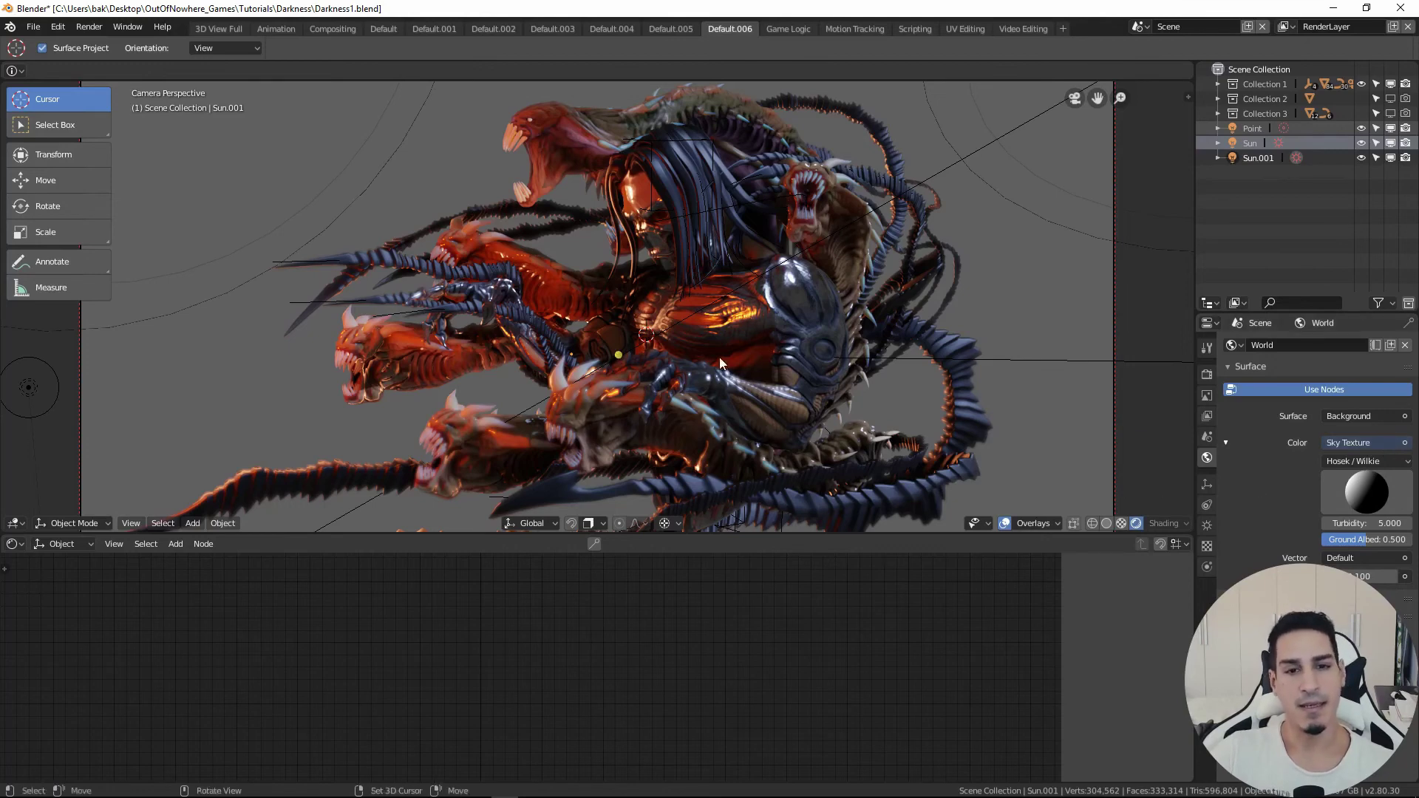
{"action": "mouse_move", "coordinate": [738, 338]}
{"action": "middle_mouse_down"}
{"action": "mouse_move", "coordinate": [708, 346]}
{"action": "mouse_move", "coordinate": [748, 356]}
{"action": "middle_mouse_up"}
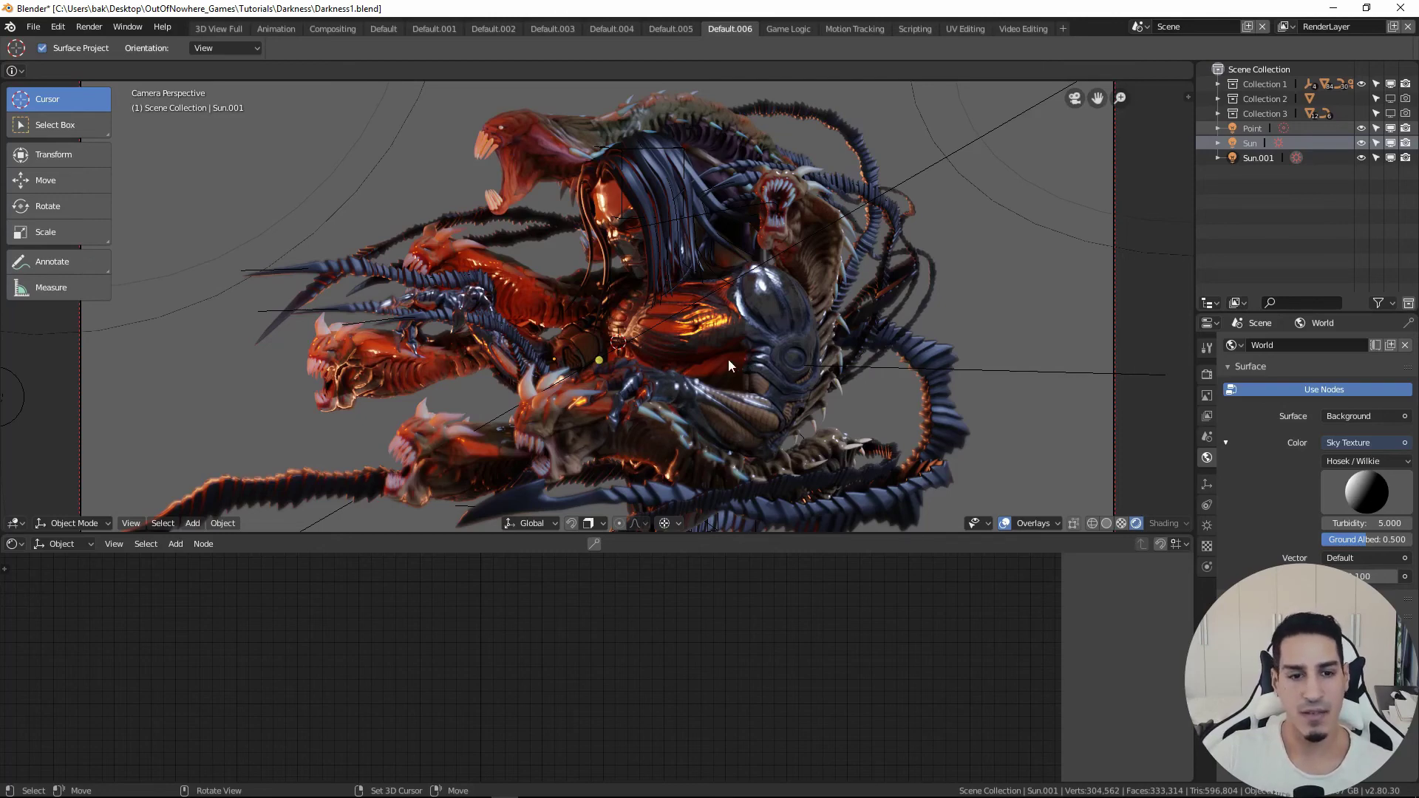
{"action": "scroll", "coordinate": [728, 361], "scroll_direction": "down", "scroll_amount": 5}
{"action": "scroll", "coordinate": [728, 361], "scroll_direction": "up", "scroll_amount": 4}
{"action": "middle_click_drag", "start_coordinate": [728, 366], "coordinate": [678, 389]}
- Zoom and orbit the locked camera view until the demon is centred in frame
{"action": "scroll", "coordinate": [610, 334], "scroll_direction": "up", "scroll_amount": 3}
{"action": "scroll", "coordinate": [678, 388], "scroll_direction": "down", "scroll_amount": 2}
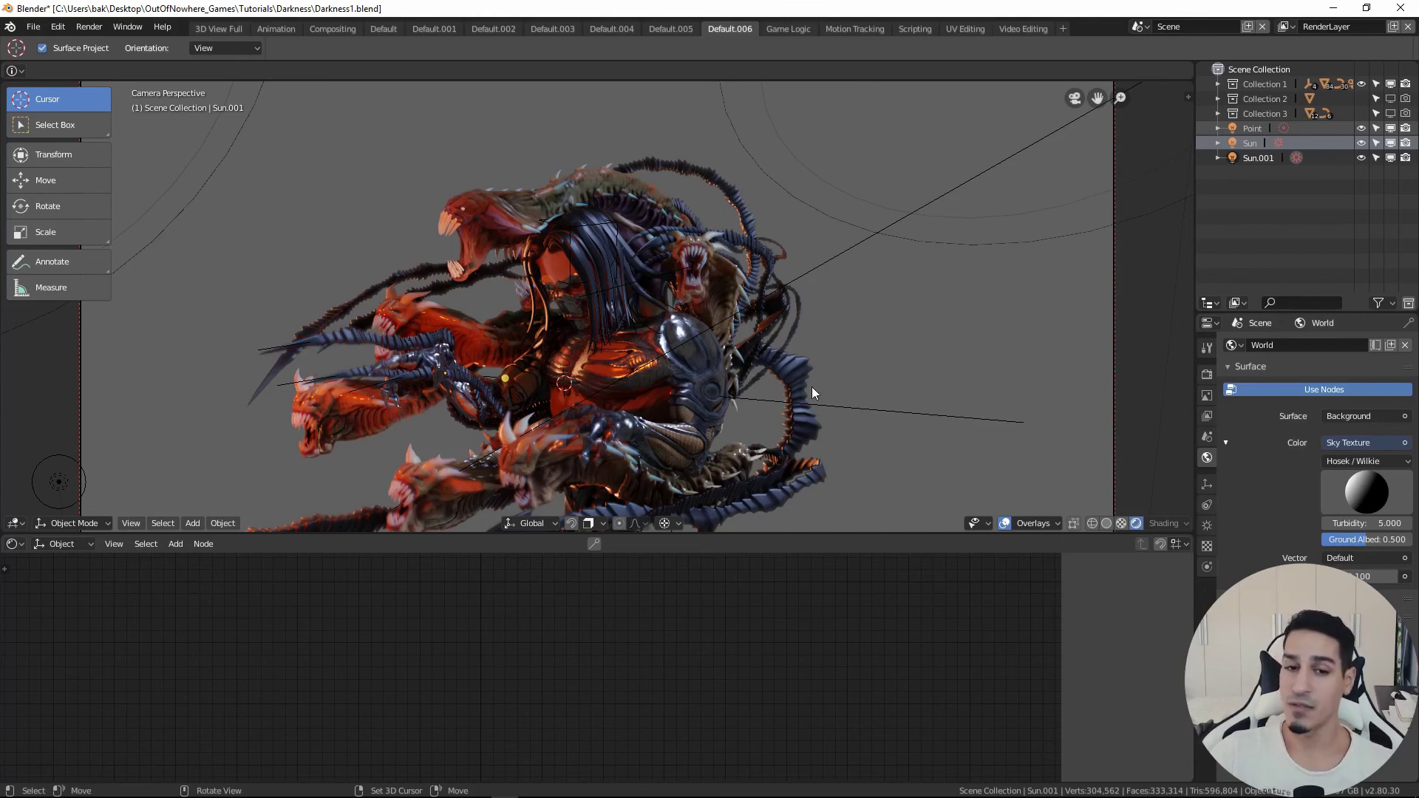
{"action": "middle_click_drag", "start_coordinate": [833, 365], "coordinate": [868, 380]}
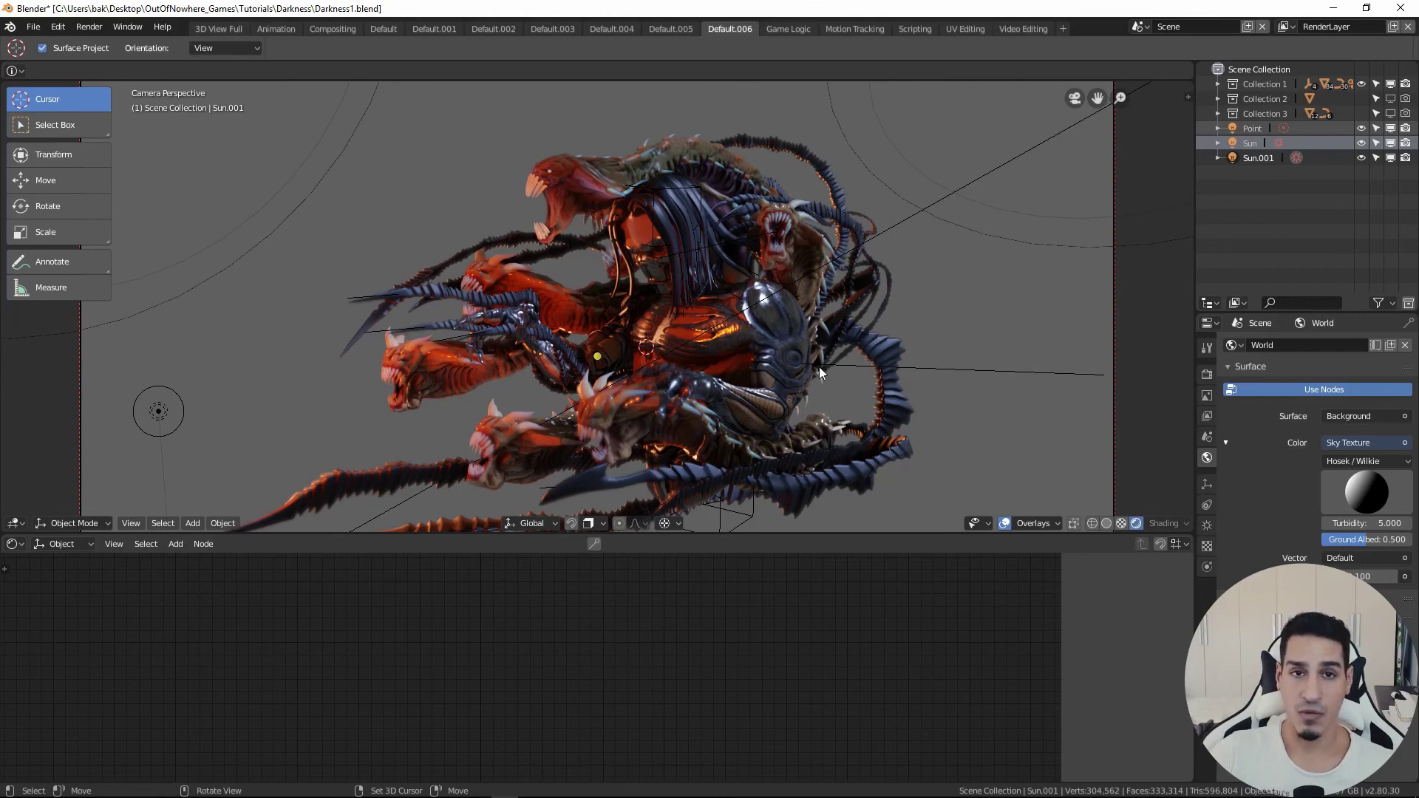
{"action": "middle_click_drag", "start_coordinate": [819, 367], "coordinate": [852, 388]}
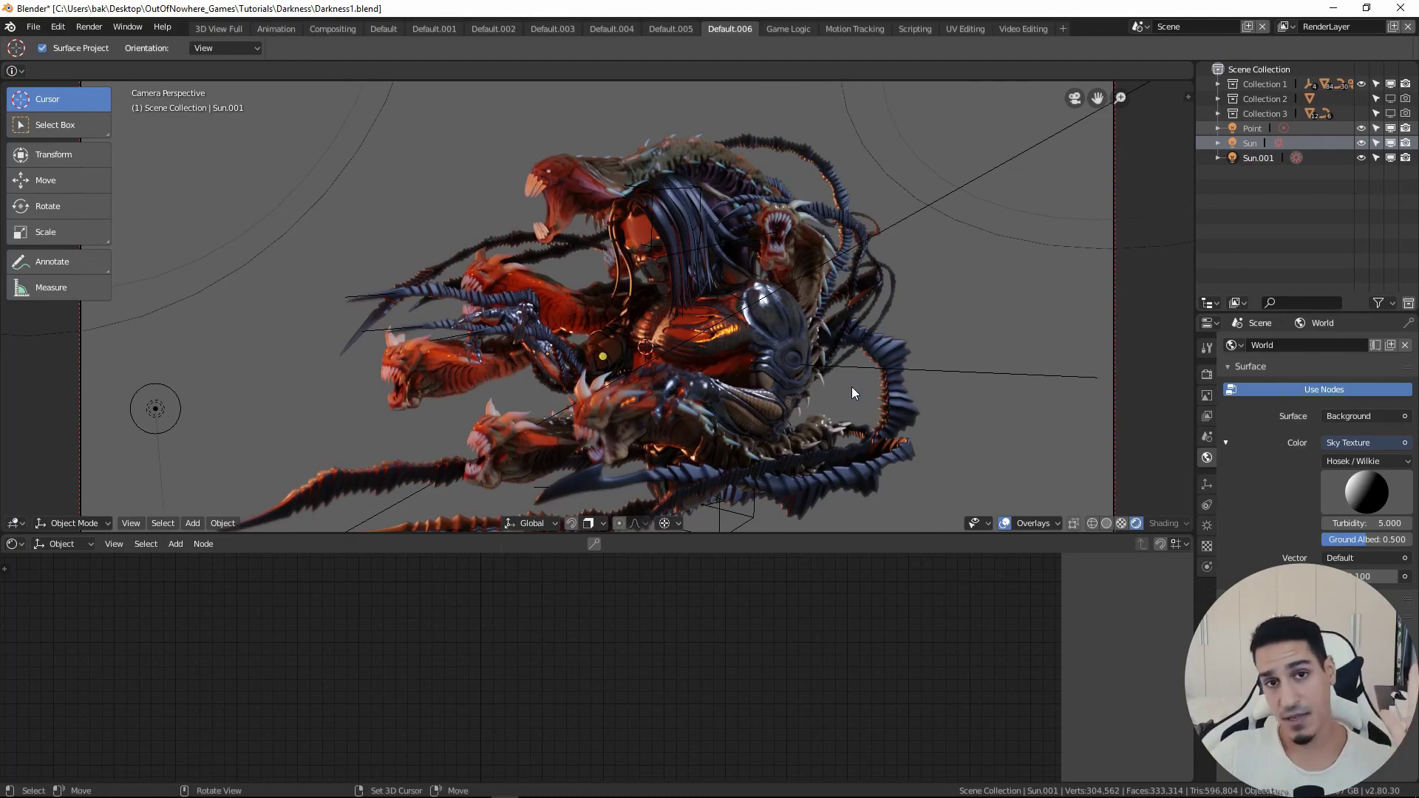